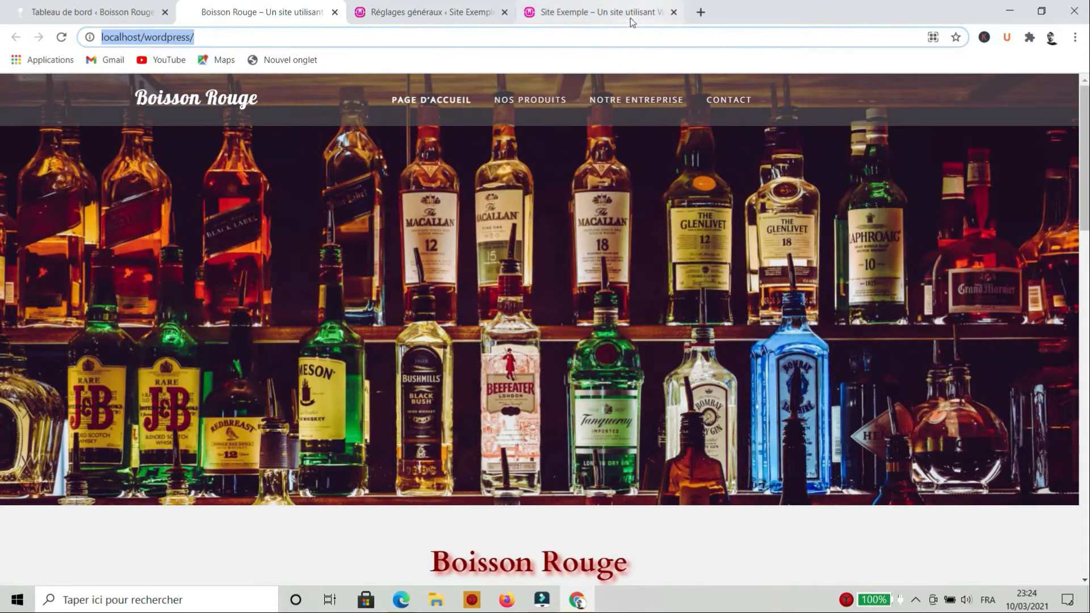
Load the Site Exemple dashboard, then return to the Boisson Rouge admin dashboard
click(280, 19)
click(463, 17)
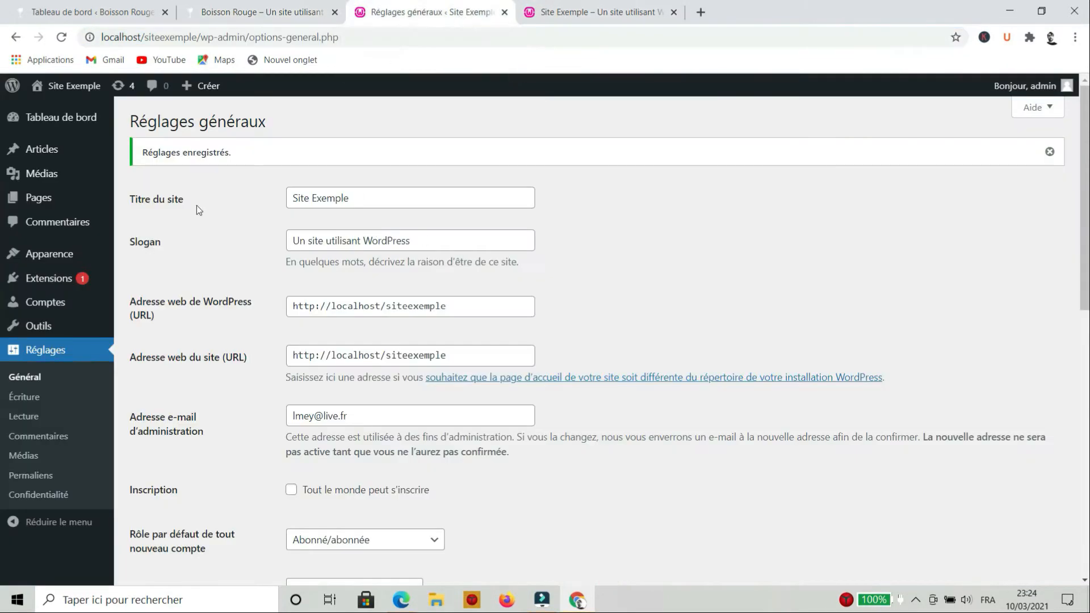
click(51, 116)
click(83, 17)
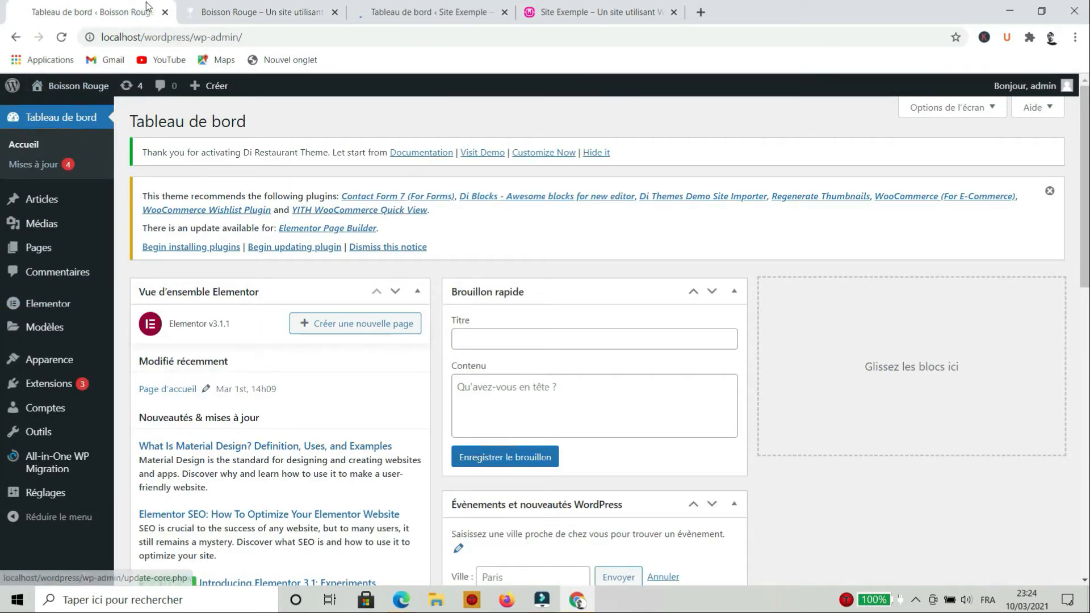
mouse_move(50, 472)
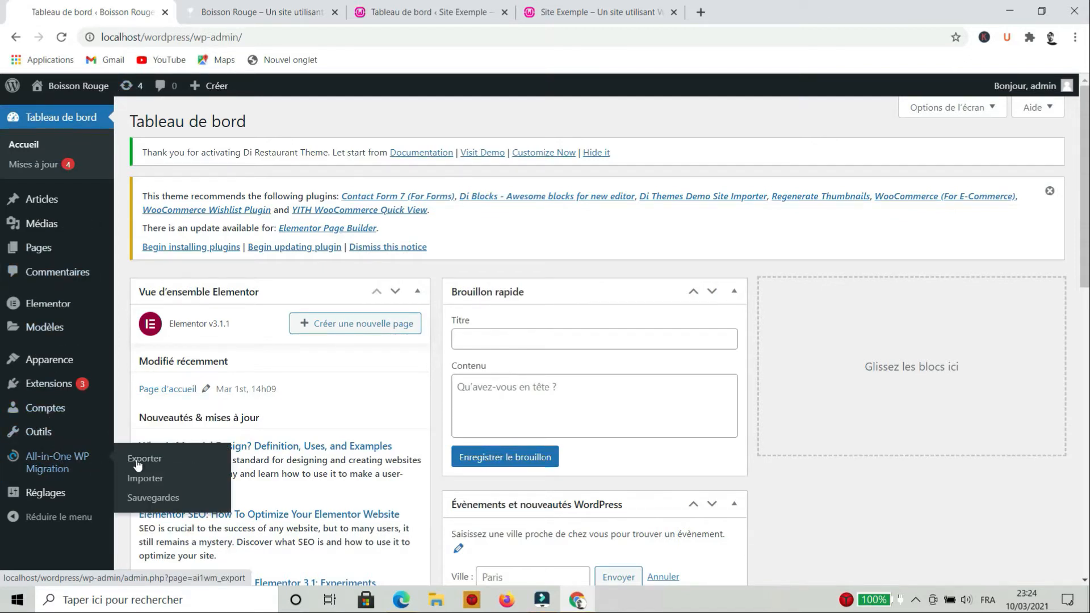
Start exporting the entire Boisson Rouge site to a file with All-in-One WP Migration
click(128, 464)
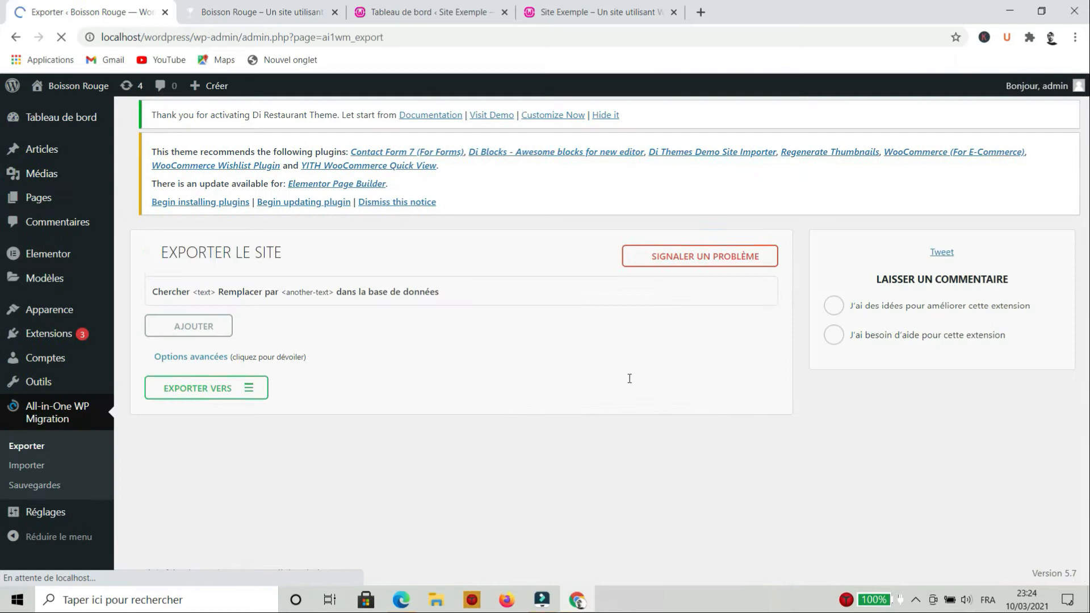
click(196, 388)
click(182, 408)
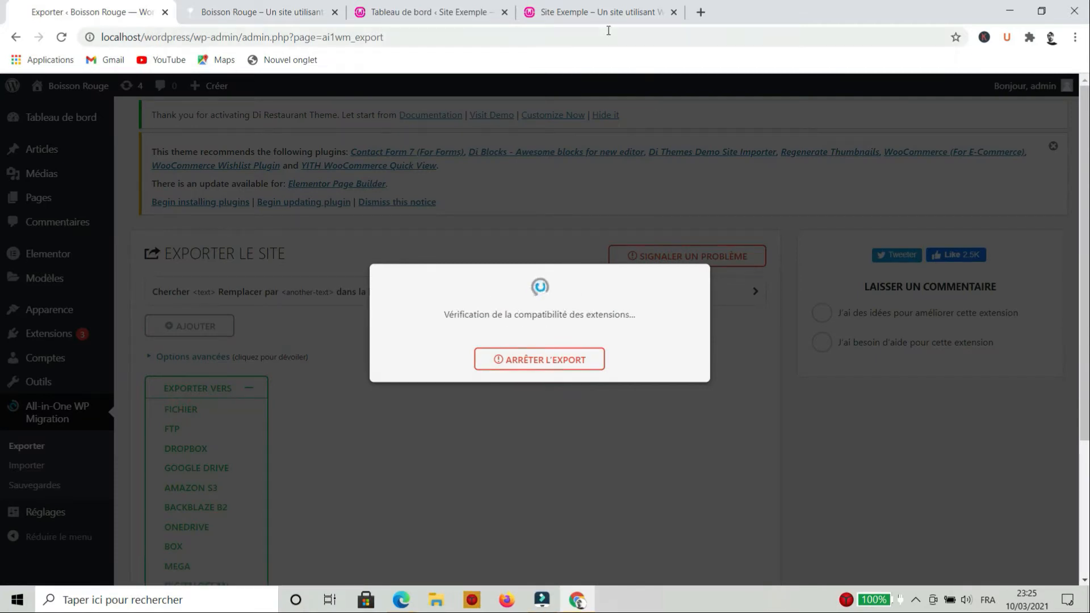
click(437, 13)
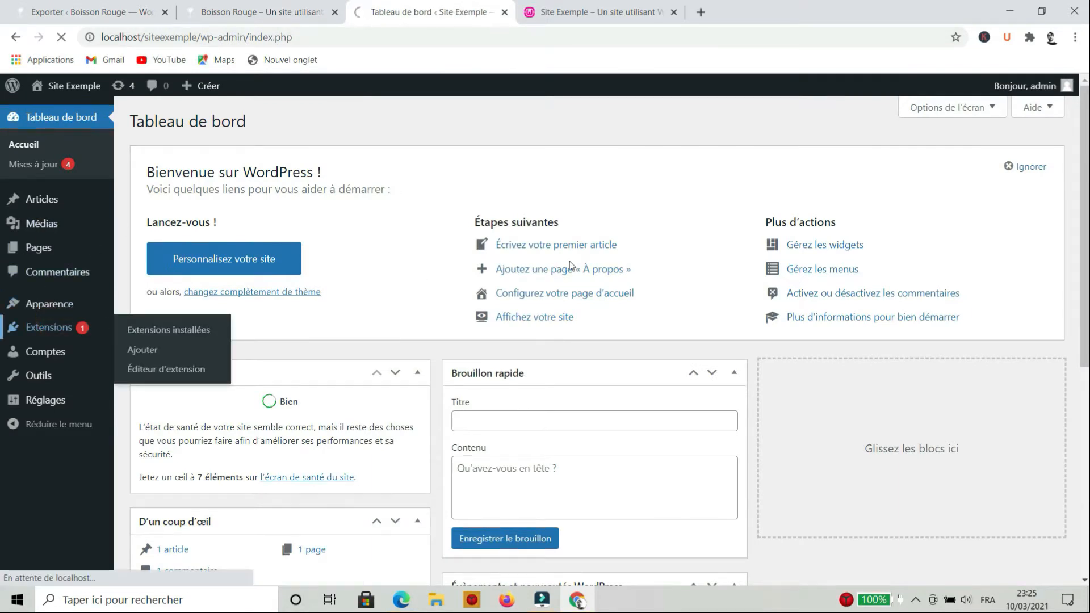
On Site Exemple, search the plugin directory for 'all in one wp migration' and install it
click(49, 328)
click(221, 125)
click(231, 130)
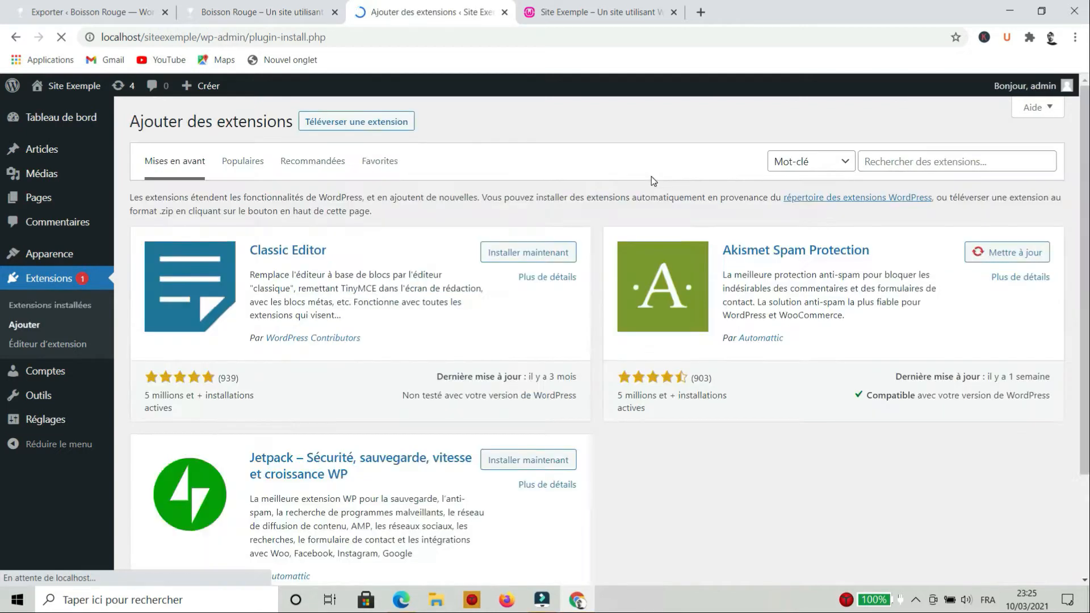
click(899, 159)
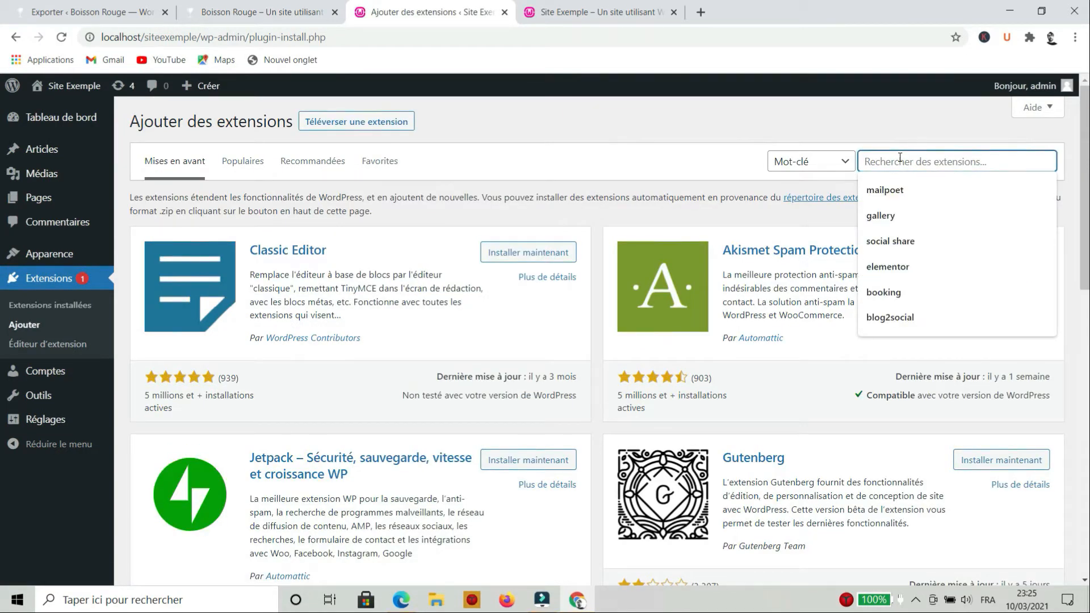
text(all in one wp migration)
click(915, 189)
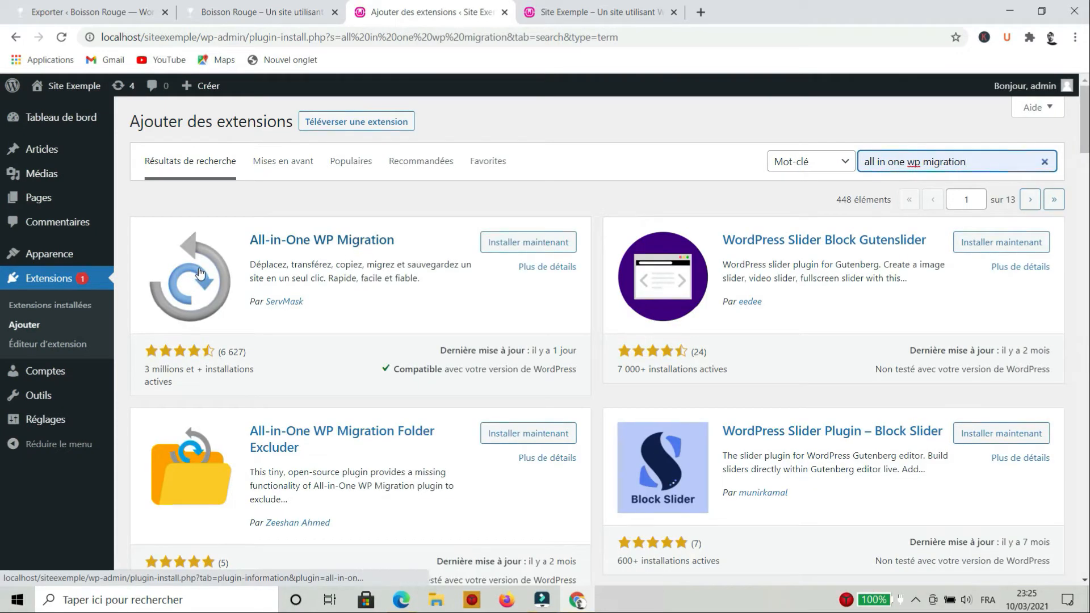
click(528, 243)
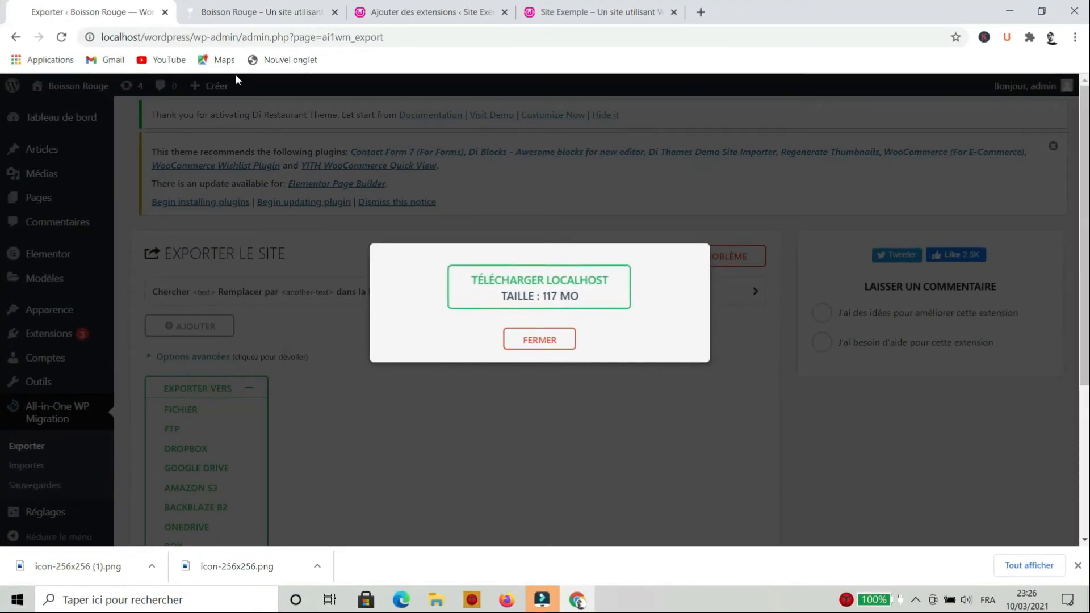
Download the 117 MB localhost backup and open All-in-One WP Migration on Site Exemple
click(542, 288)
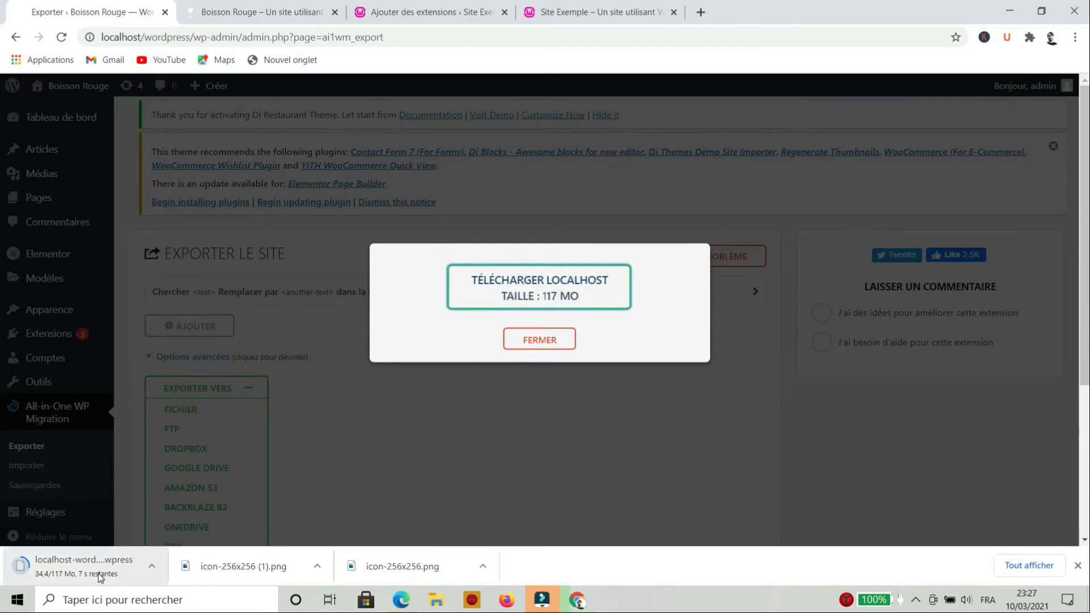
click(434, 11)
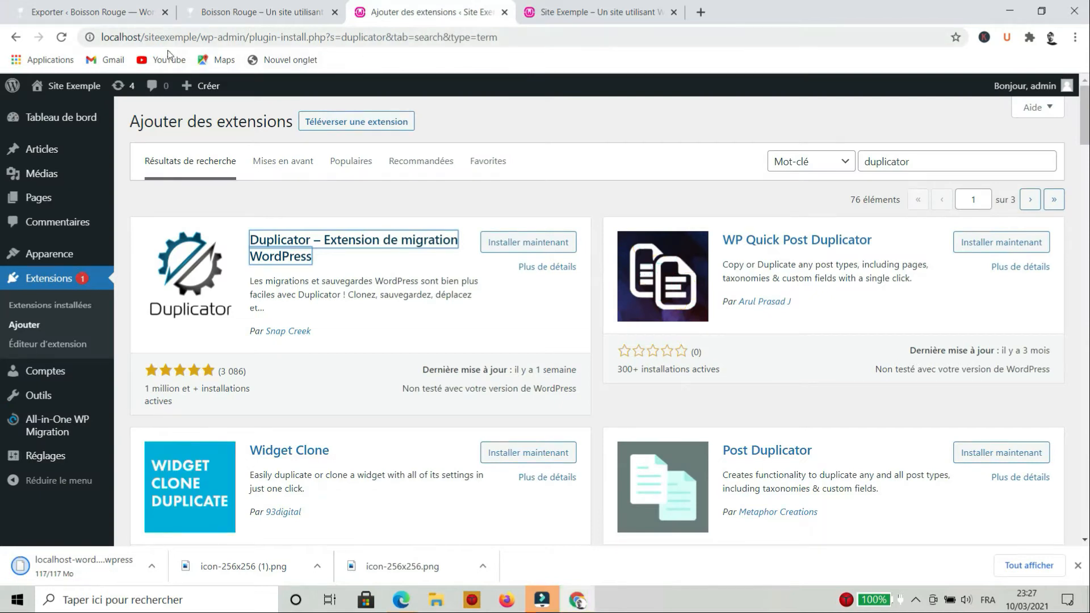
click(38, 304)
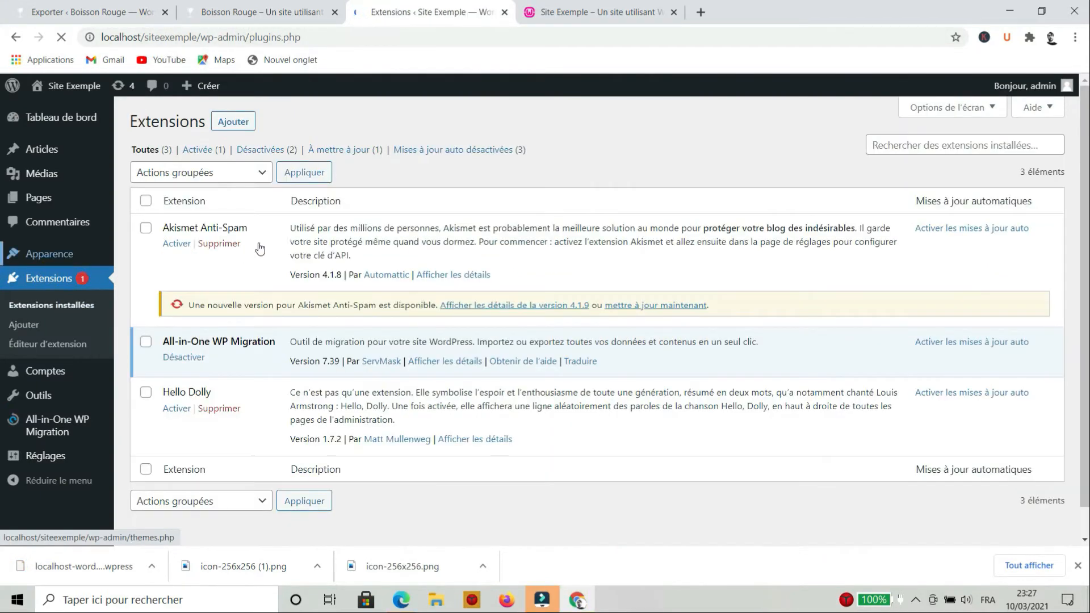
click(52, 432)
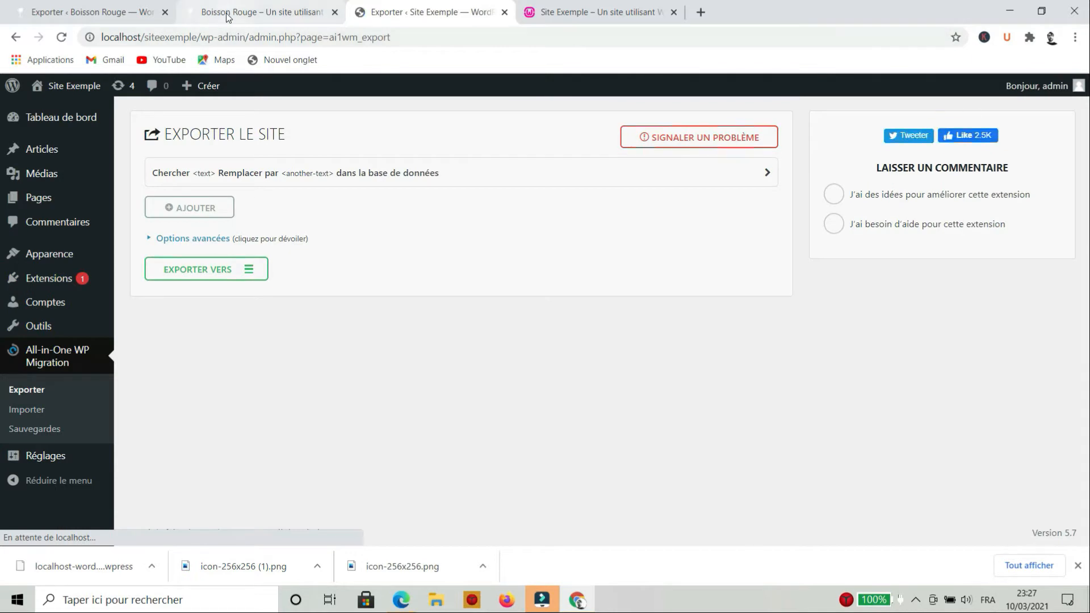
click(90, 12)
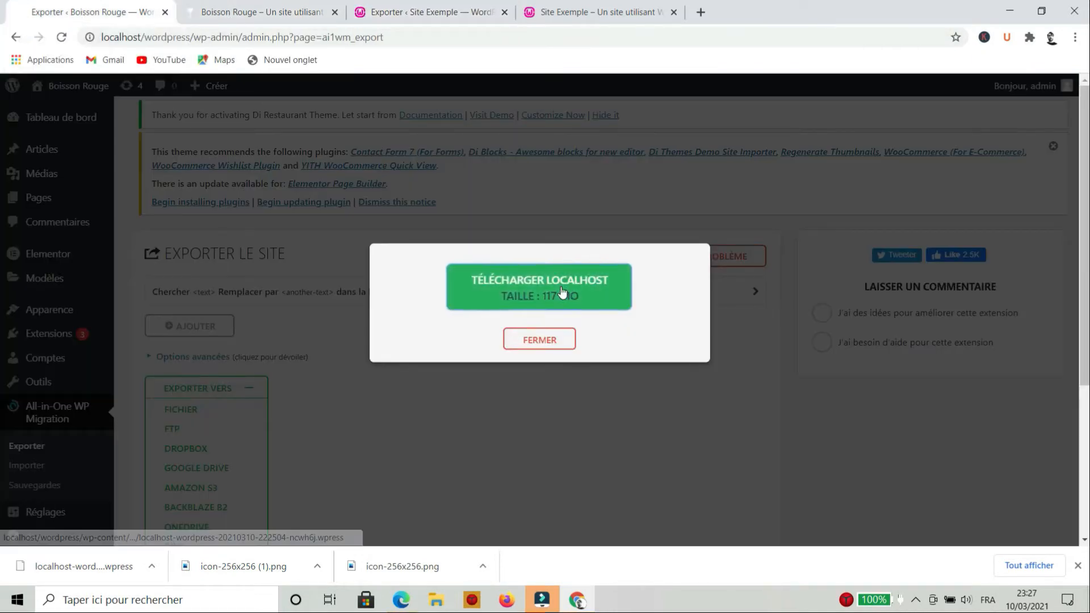
click(470, 12)
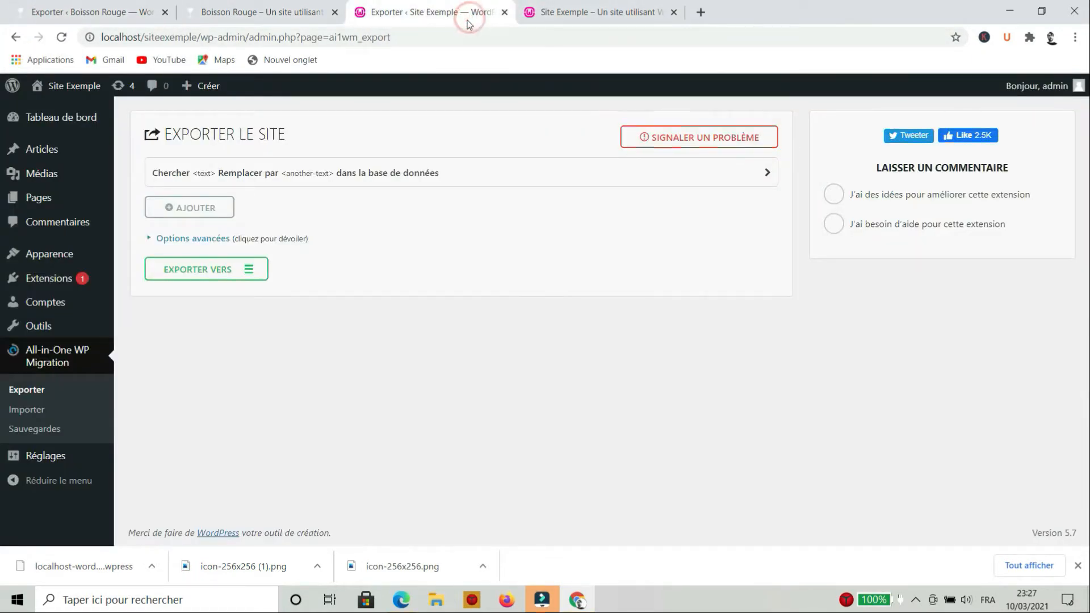
Import the localhost-wordpress .wpress file from Téléchargements into Site Exemple
click(28, 410)
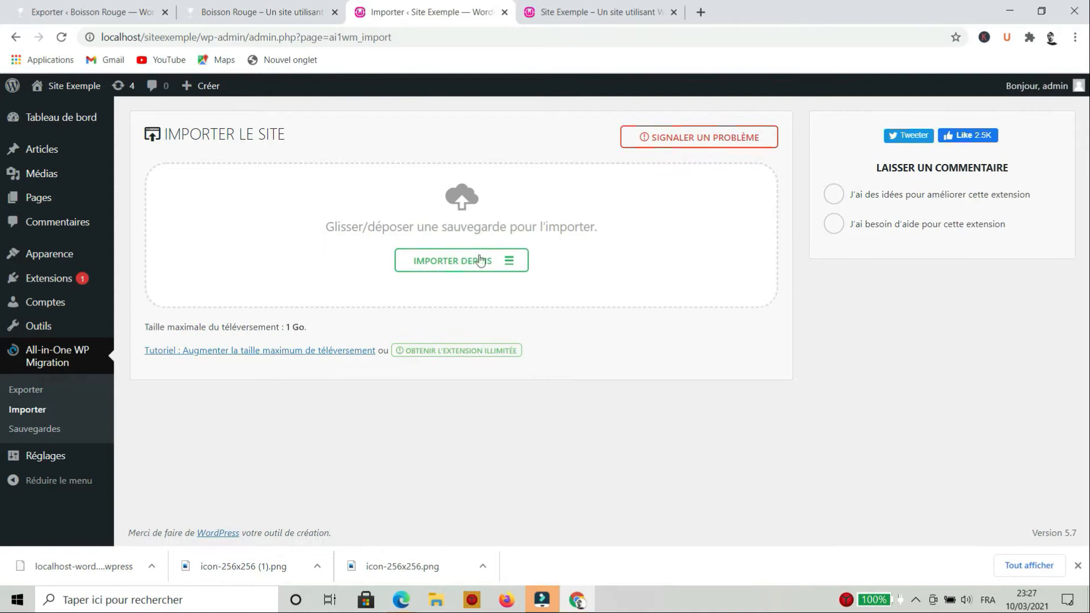
click(480, 261)
click(446, 287)
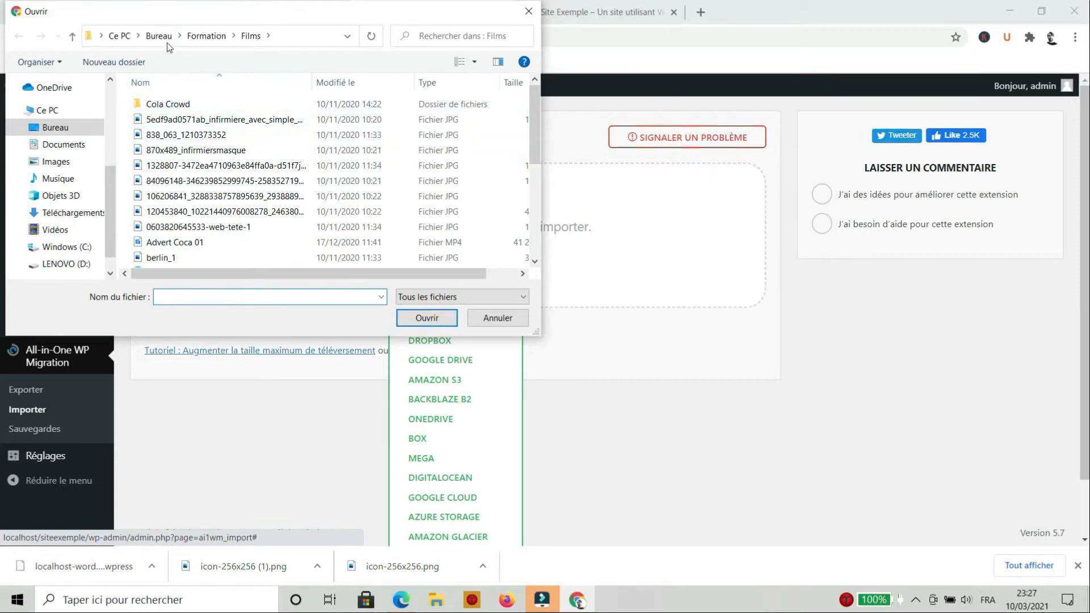
click(48, 213)
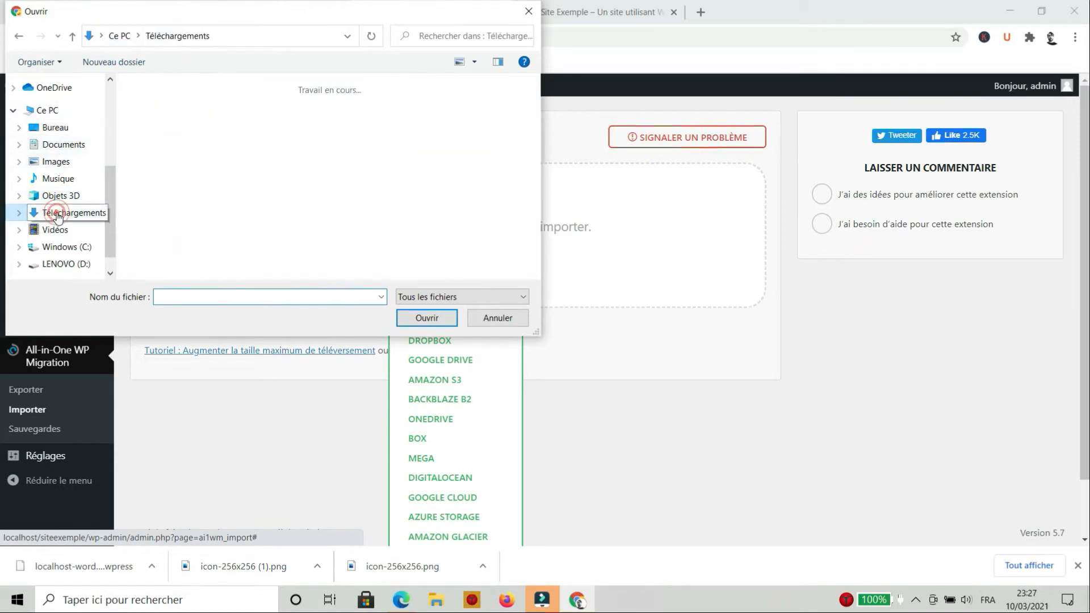
click(170, 128)
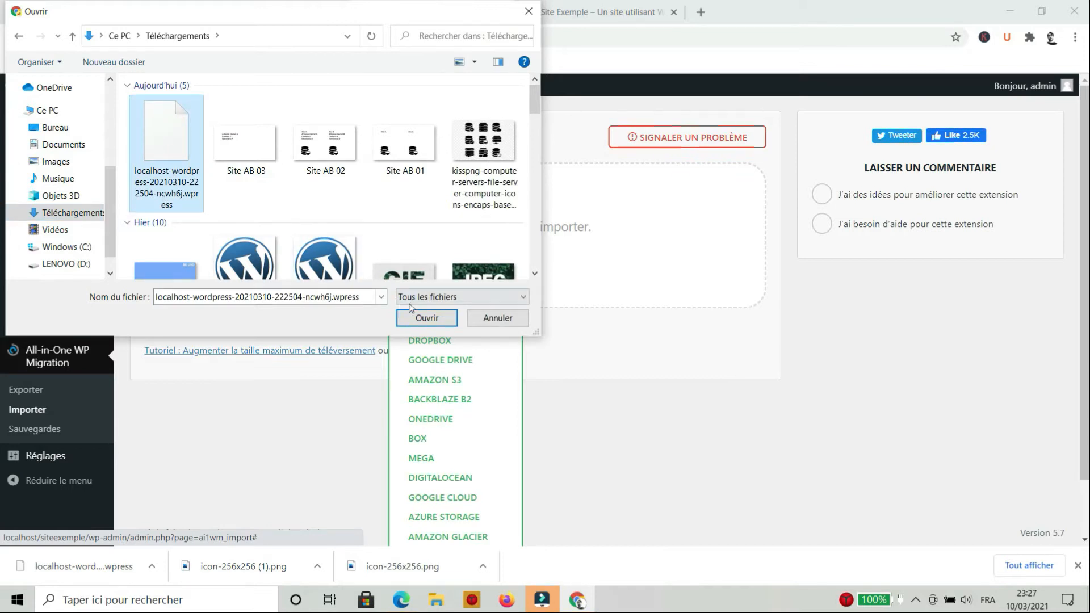
click(435, 319)
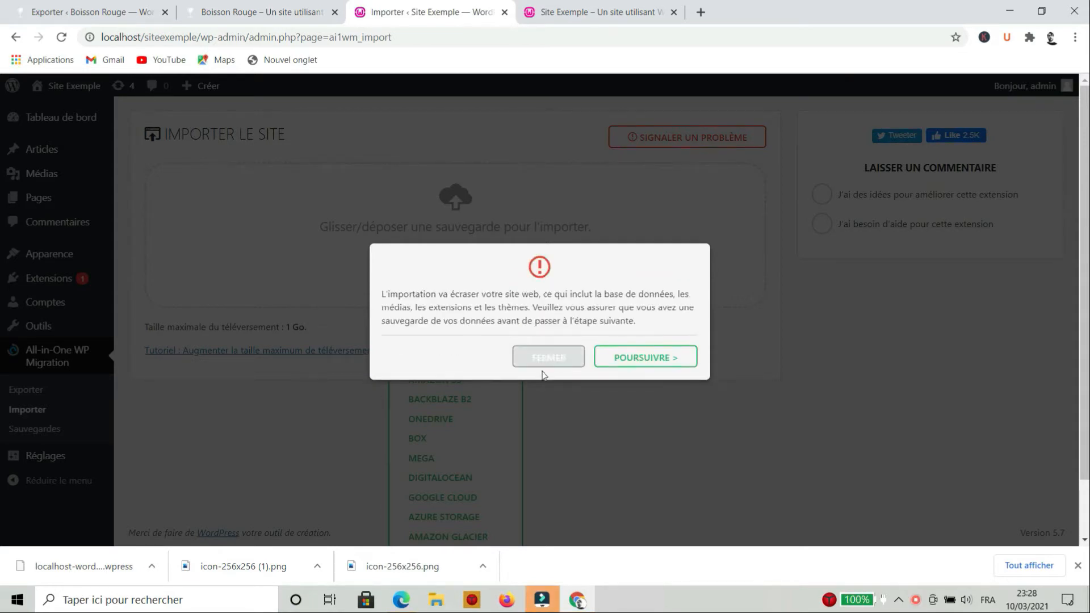
Accept the overwrite warning, finish the import, and close the browser's downloads bar
drag(432, 294, 554, 295)
click(554, 295)
click(632, 355)
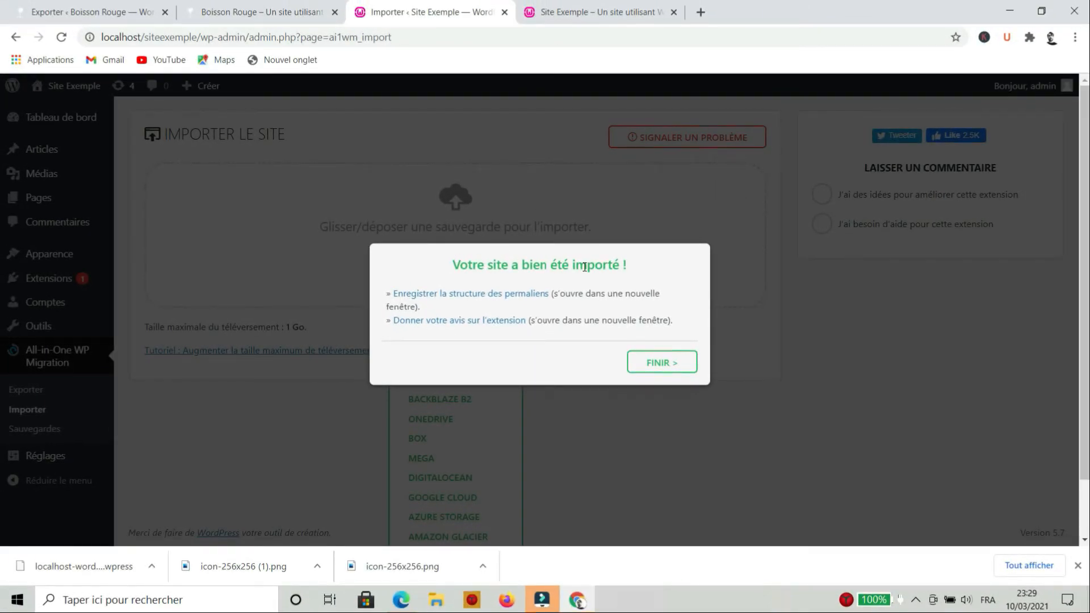
click(662, 369)
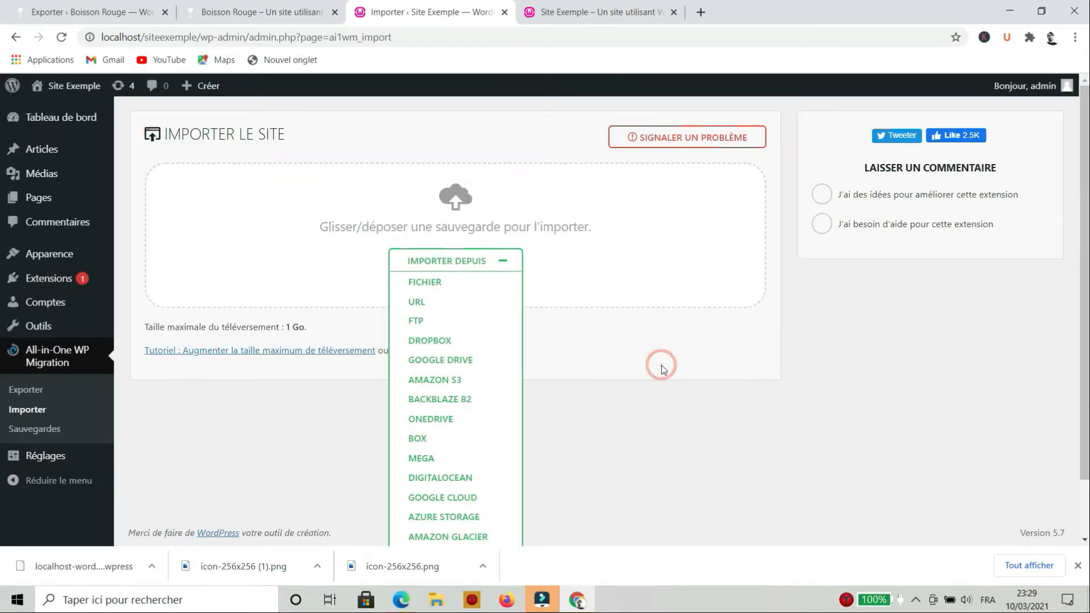
click(1078, 566)
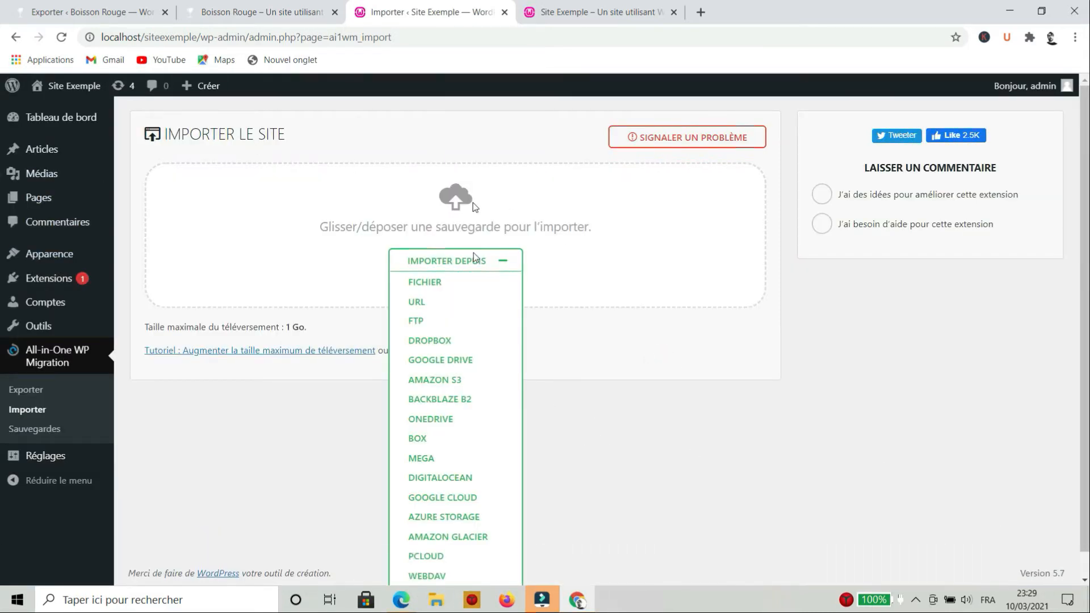
Reload the page and sign in to the admin with the saved login credentials
click(63, 41)
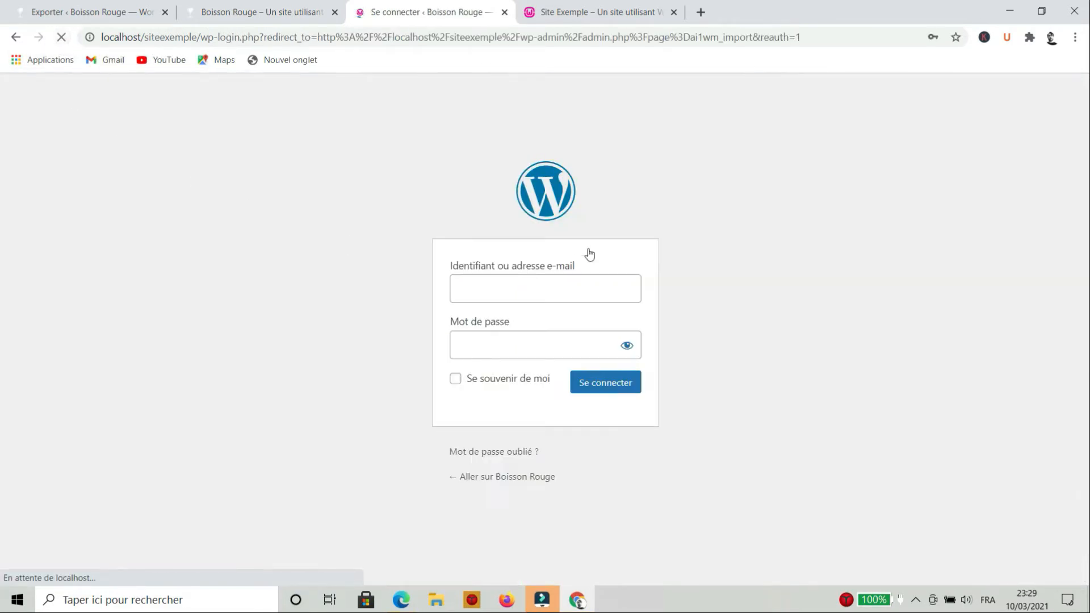
click(545, 288)
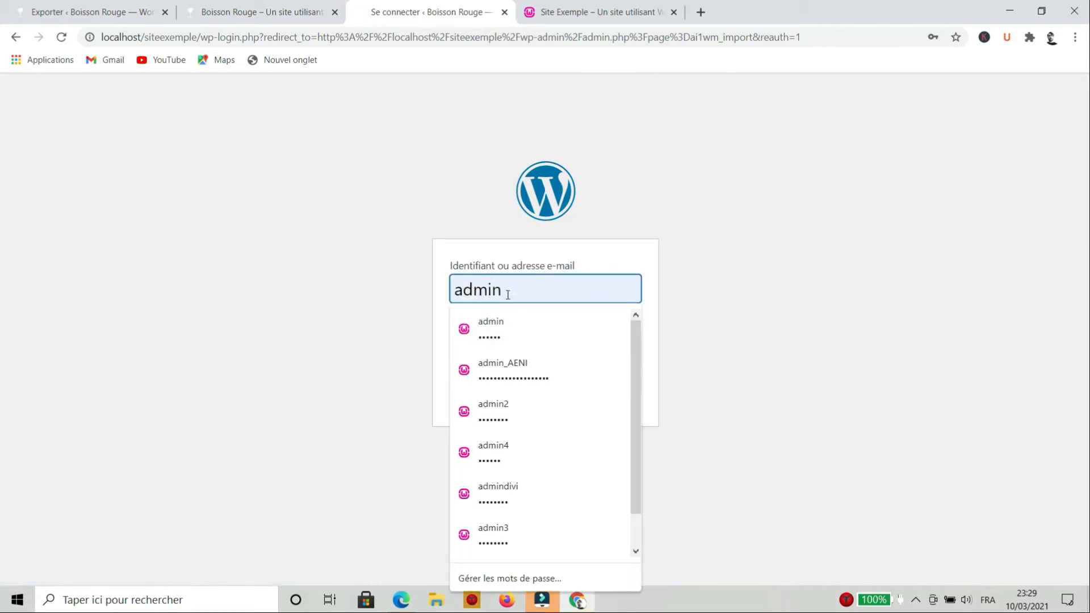
click(505, 315)
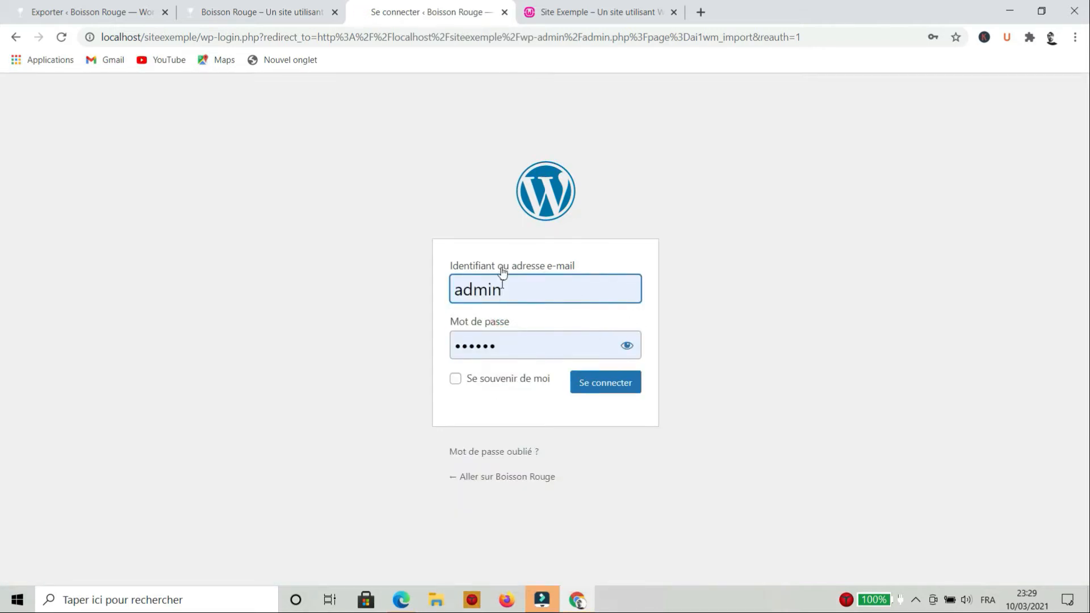
click(102, 12)
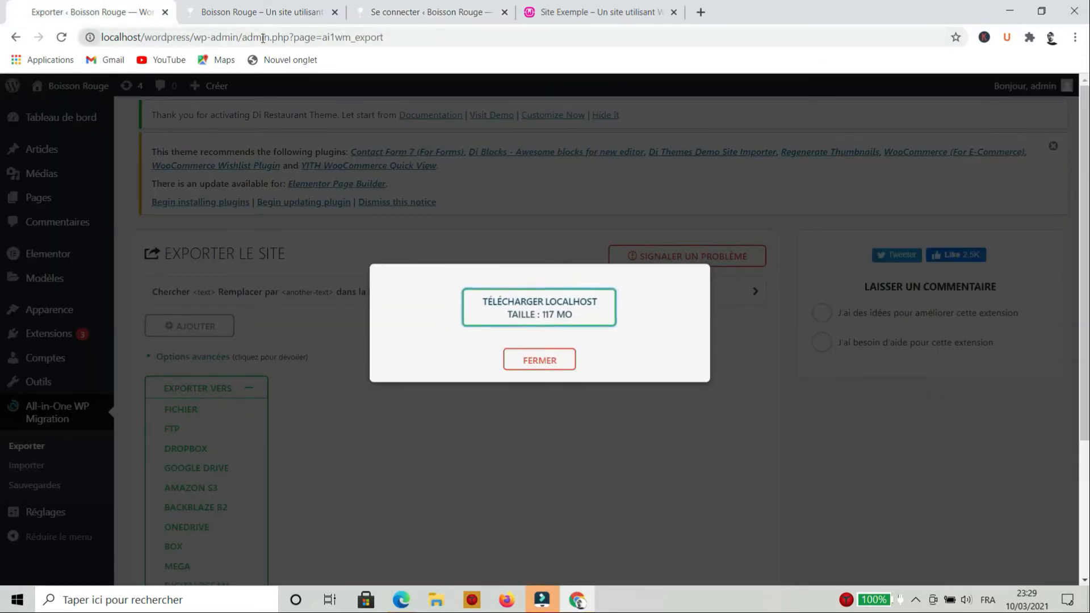
click(431, 12)
click(608, 392)
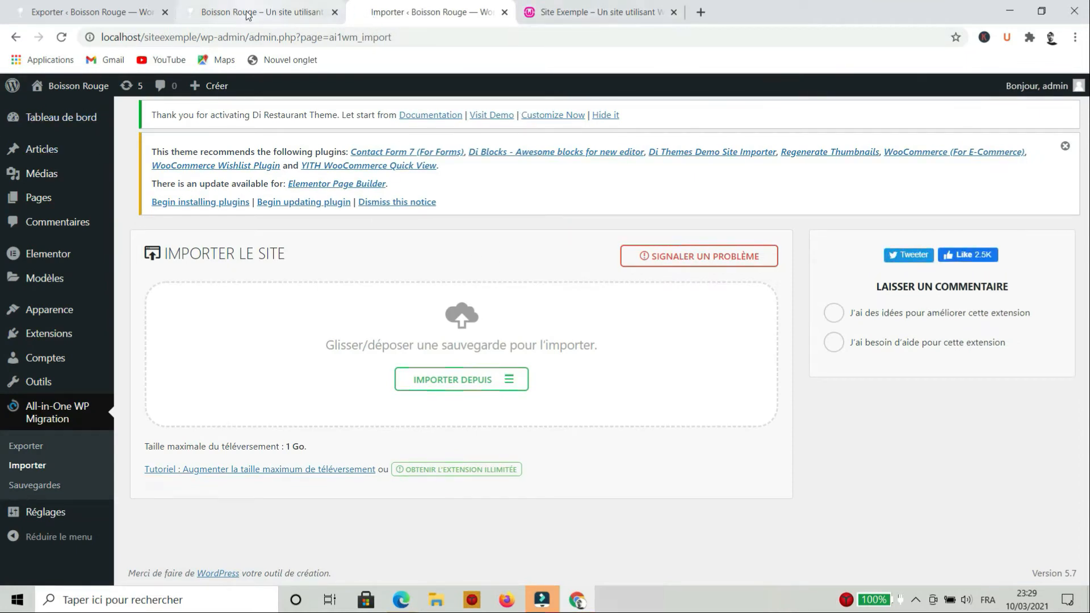
Compare against the original Boisson Rouge front end, then reload localhost/siteexemple and scroll its imported homepage
click(307, 12)
scroll(313, 182, down, 6)
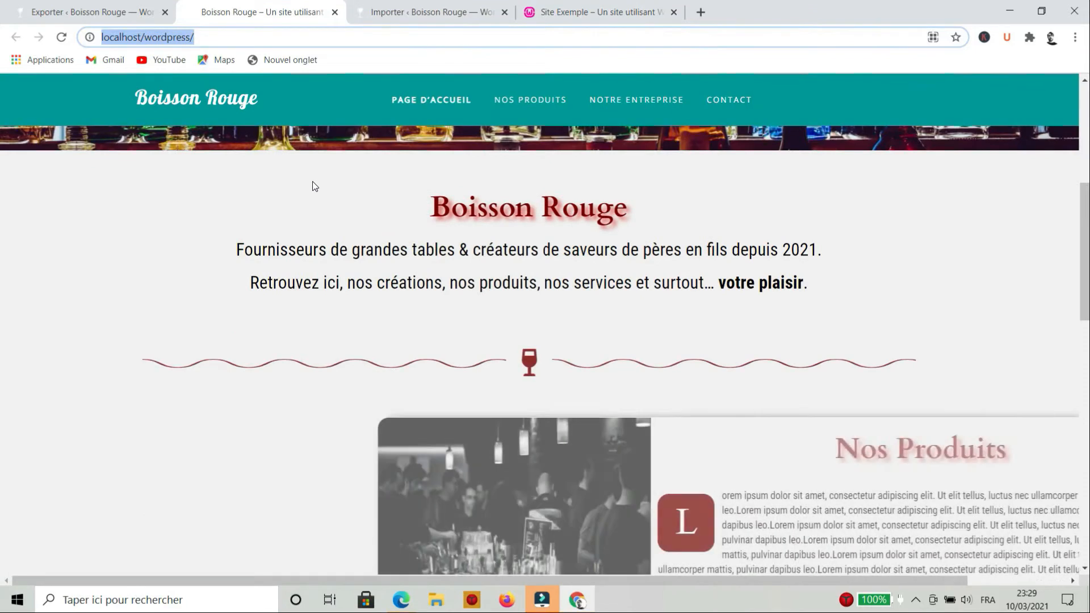
scroll(313, 186, up, 6)
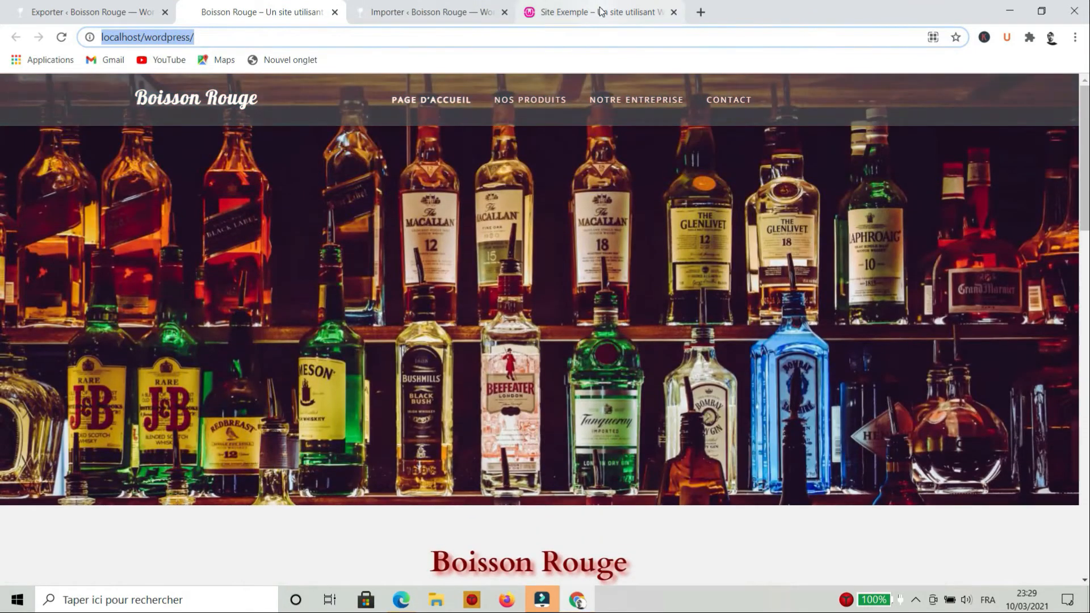
click(596, 12)
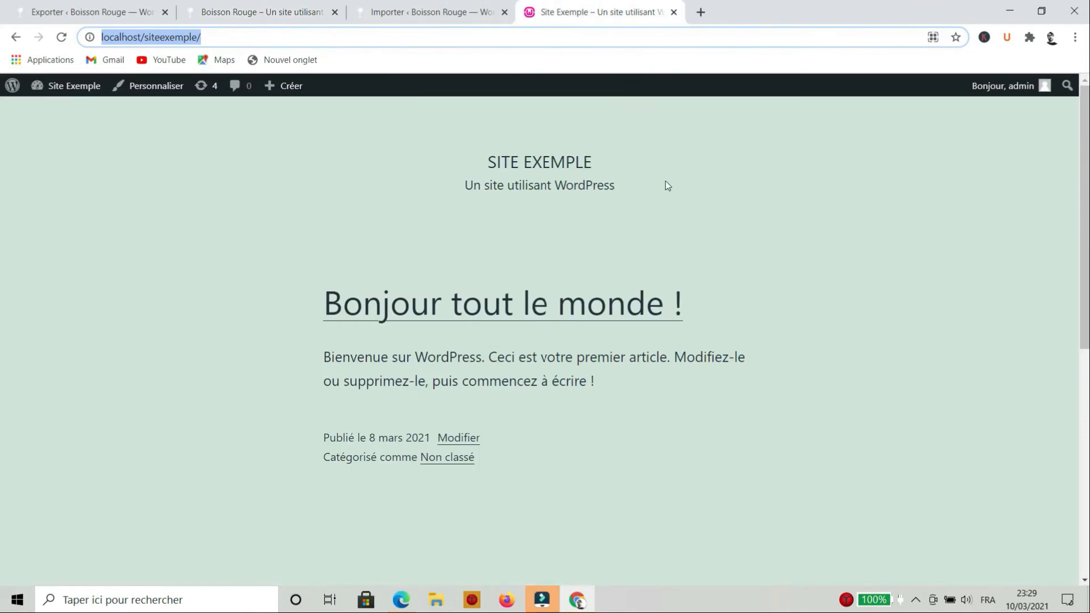
click(62, 38)
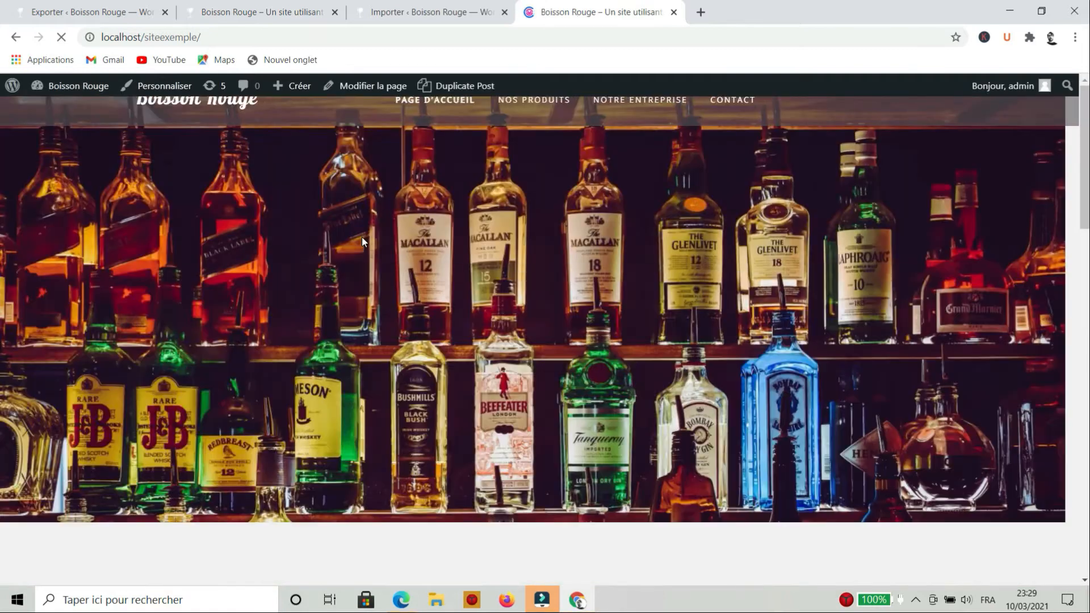
scroll(455, 235, down, 5)
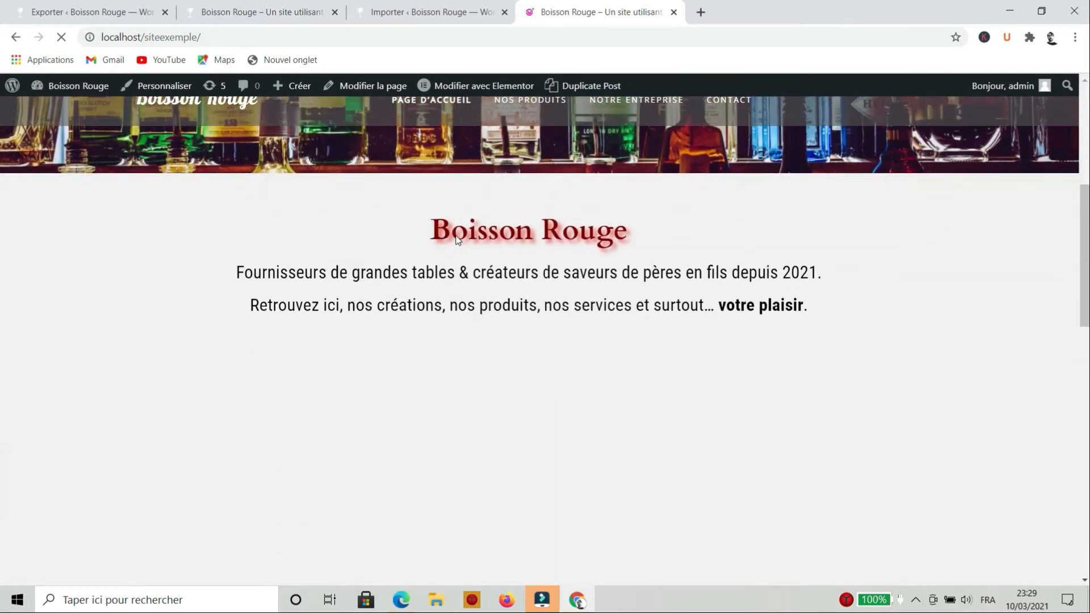
scroll(455, 238, down, 5)
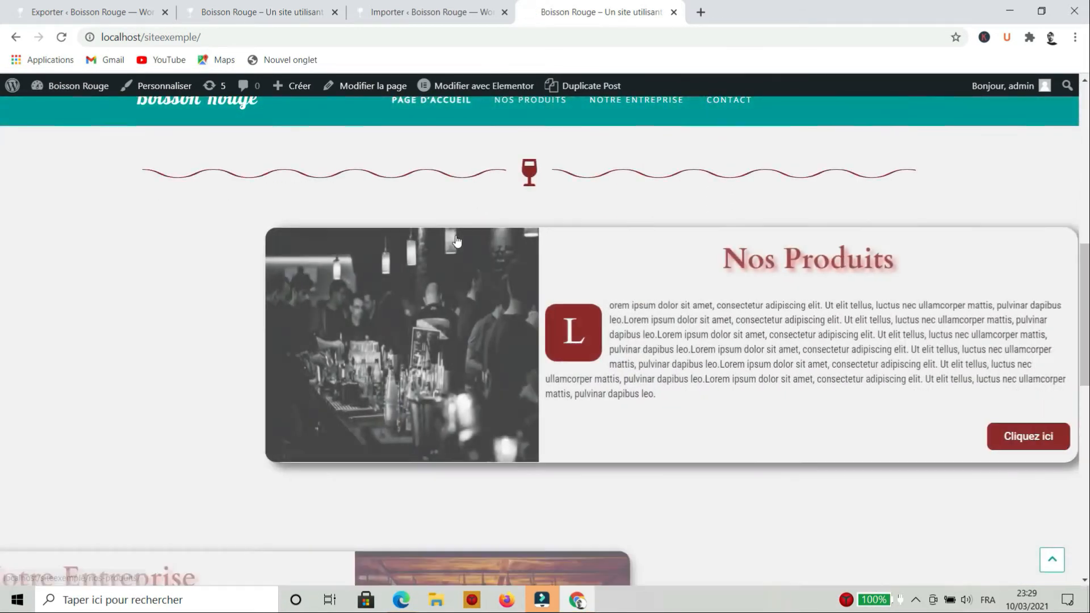
scroll(458, 240, down, 10)
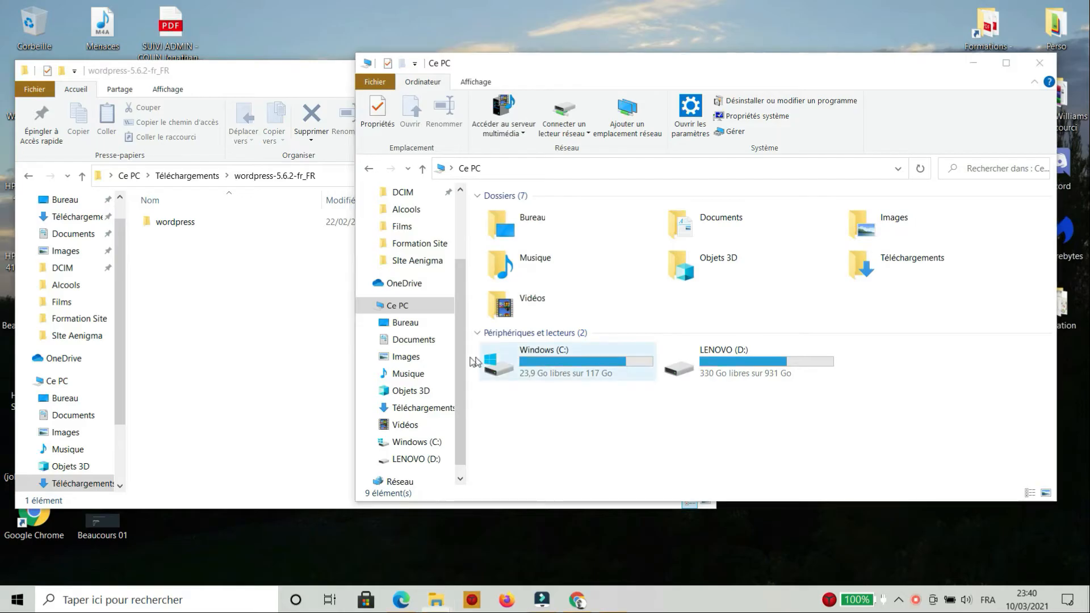
Open the C:\wamp64\www folder in File Explorer
double_click(568, 363)
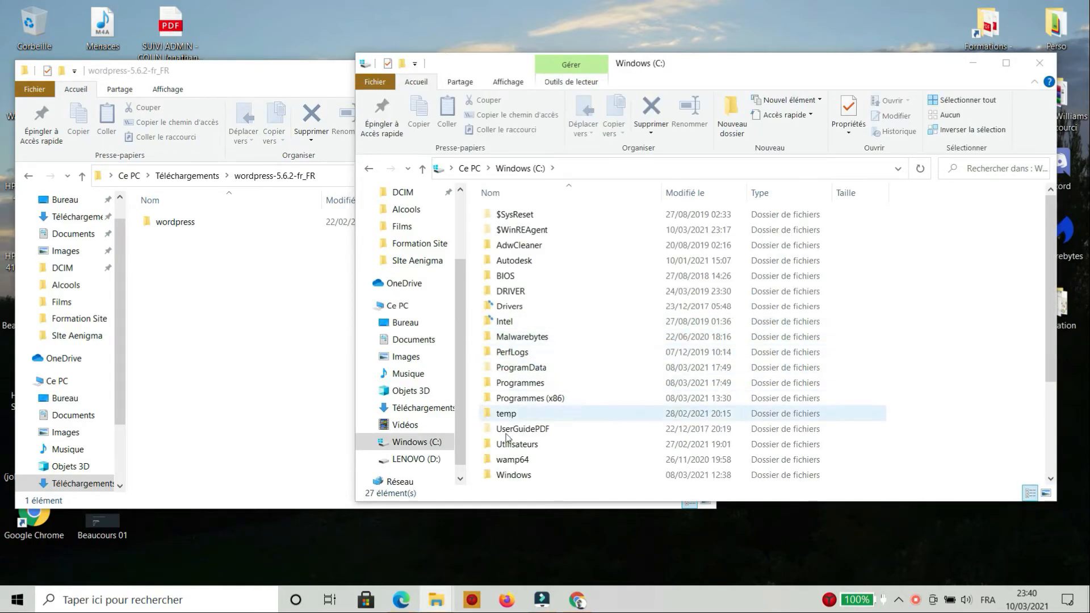
double_click(509, 459)
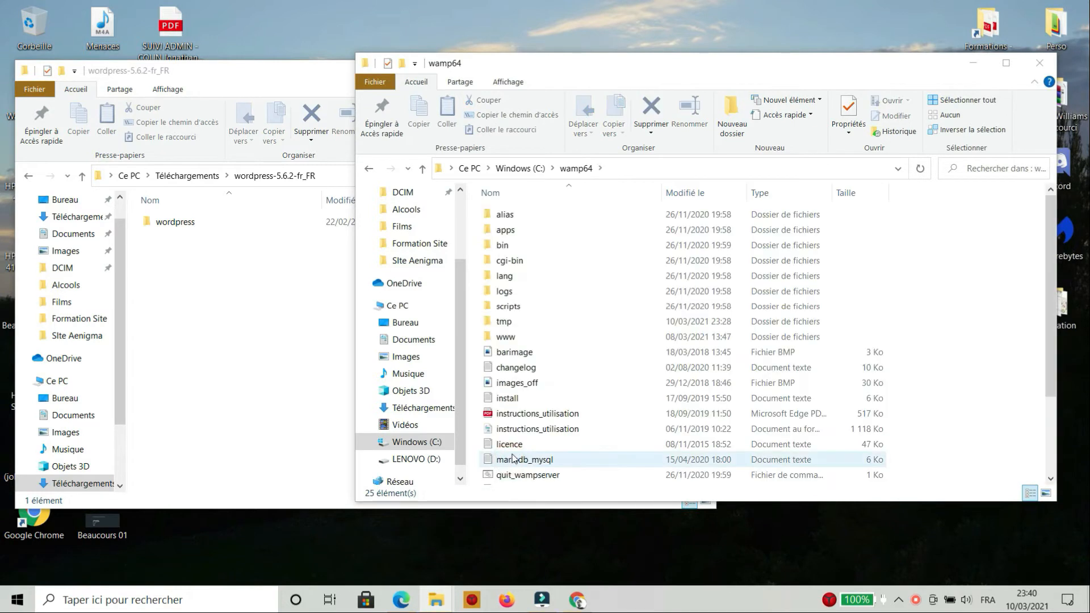
click(510, 338)
double_click(510, 339)
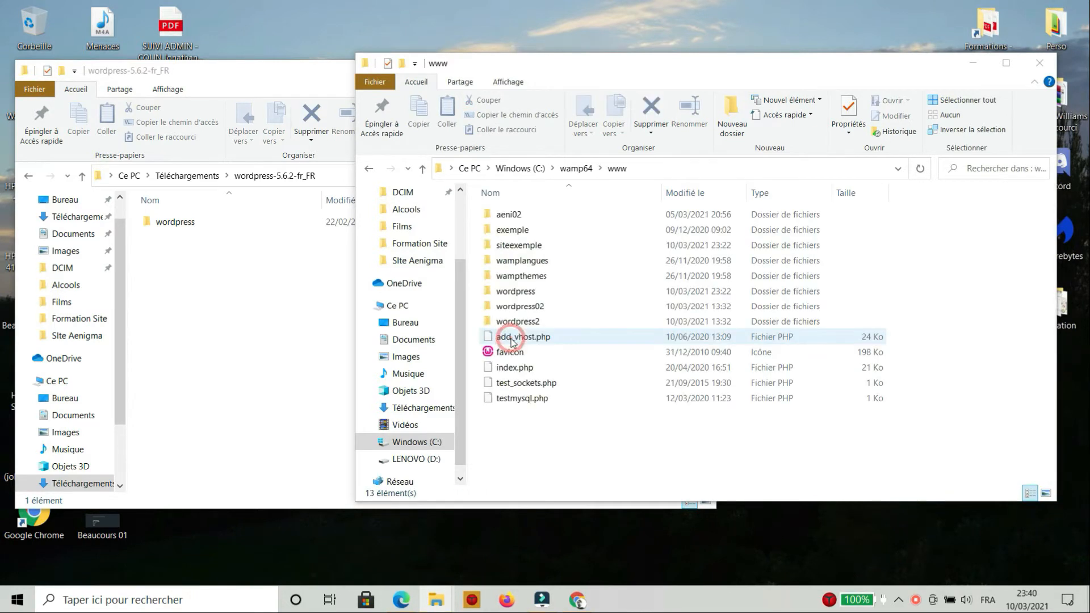
click(215, 290)
click(180, 223)
key(F2)
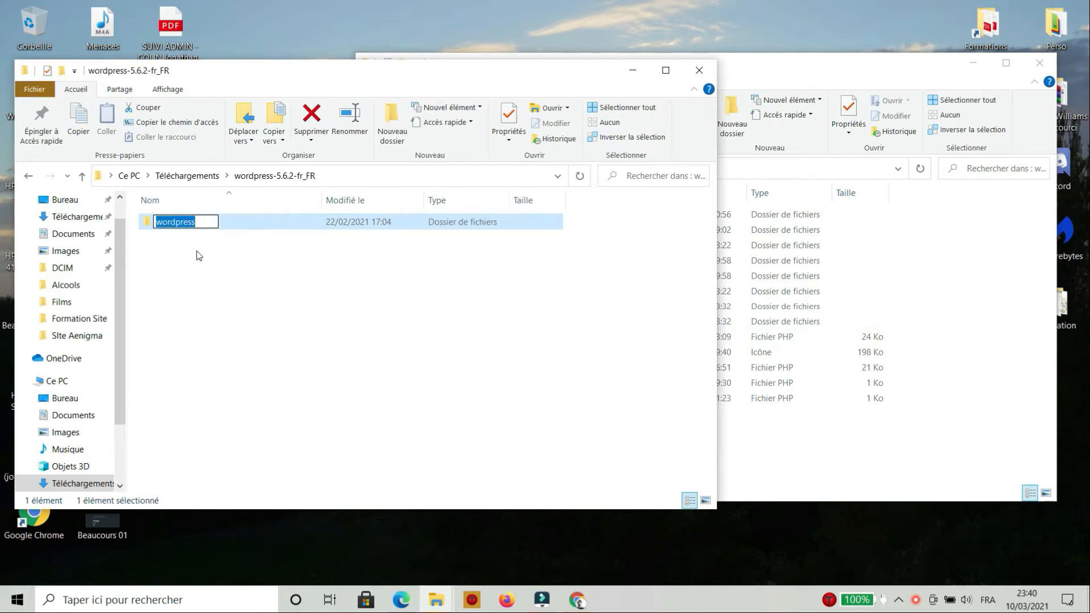
click(77, 217)
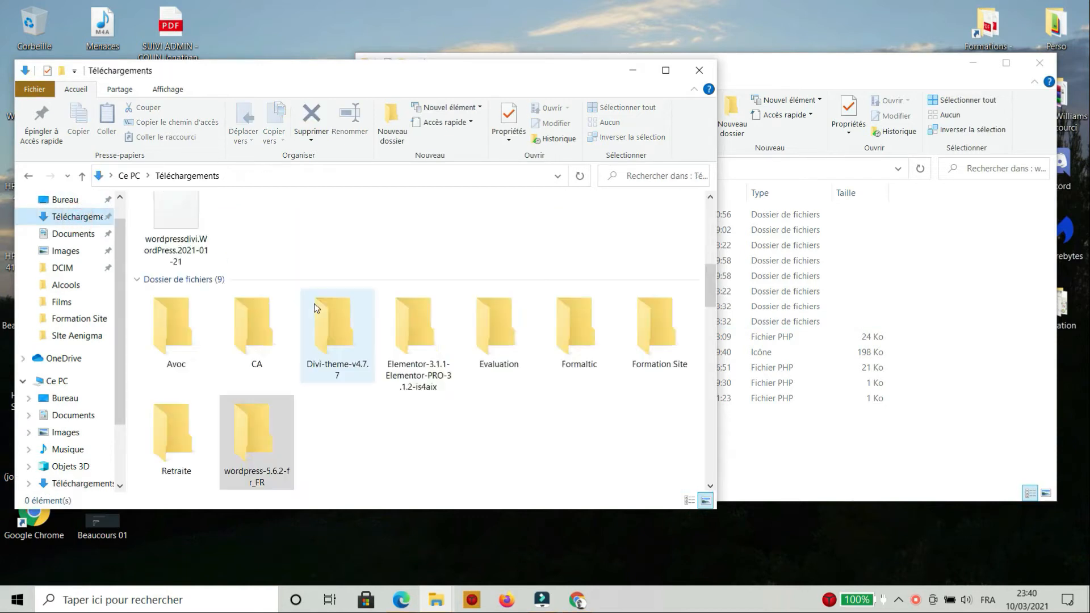
double_click(264, 434)
click(184, 227)
text(duplic)
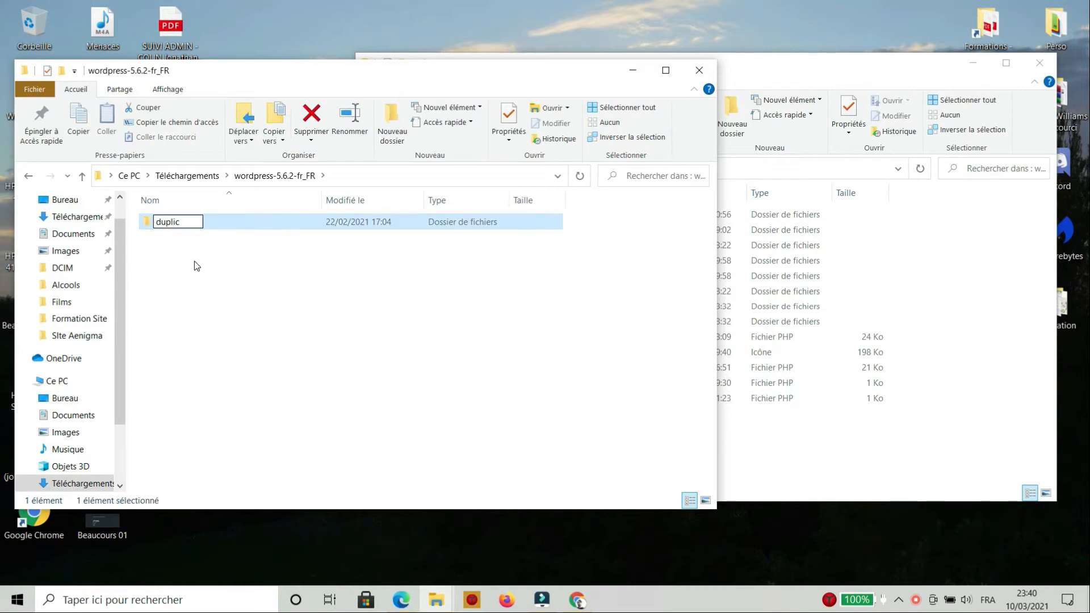
click(214, 225)
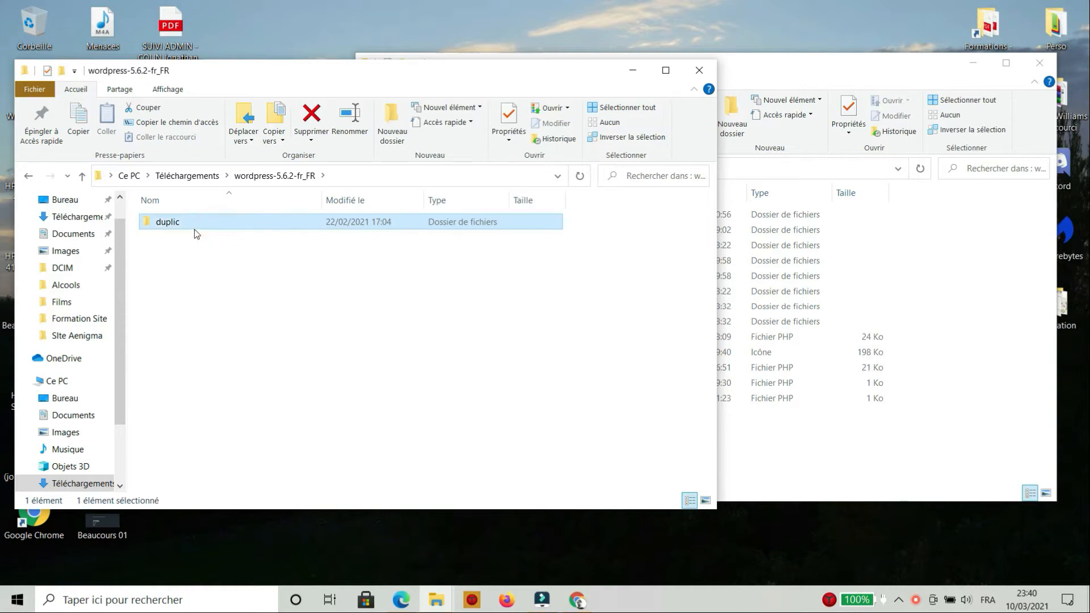
click(756, 448)
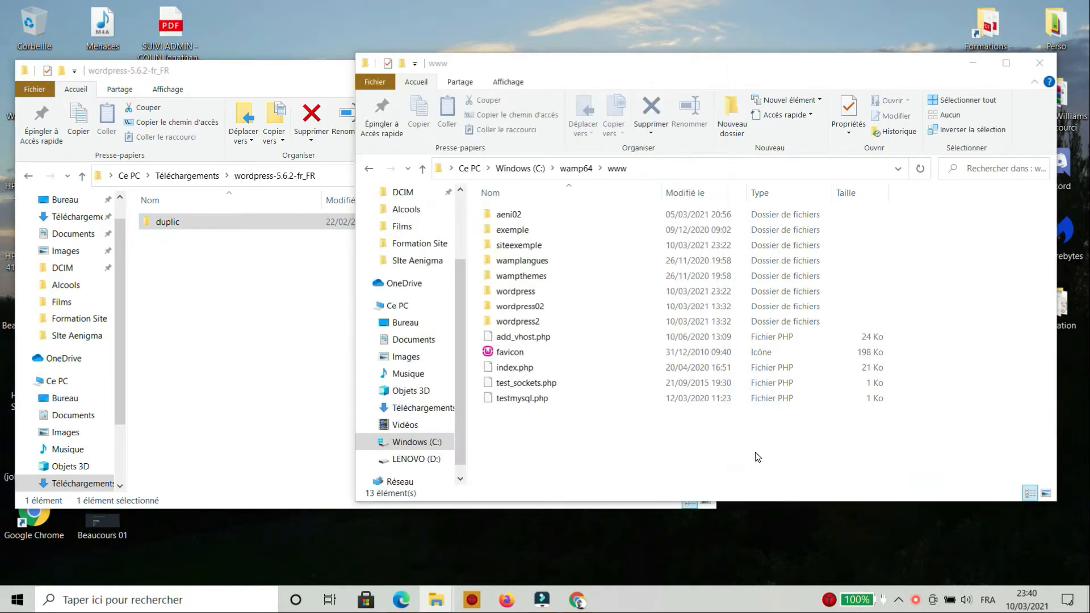
key(ctrl+v)
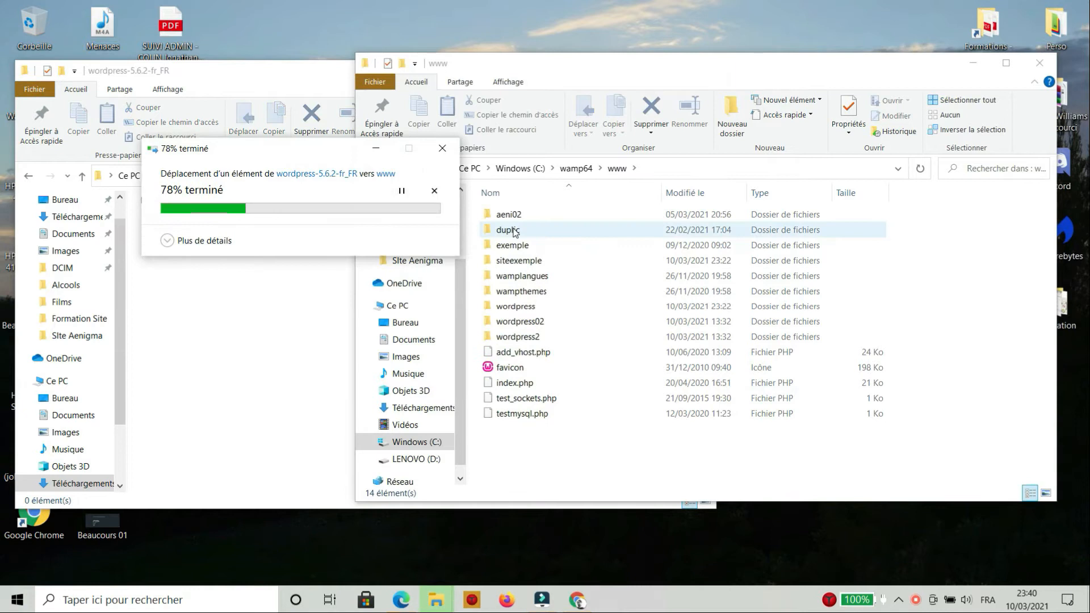
Launch phpMyAdmin from the WampServer tray menu
click(898, 600)
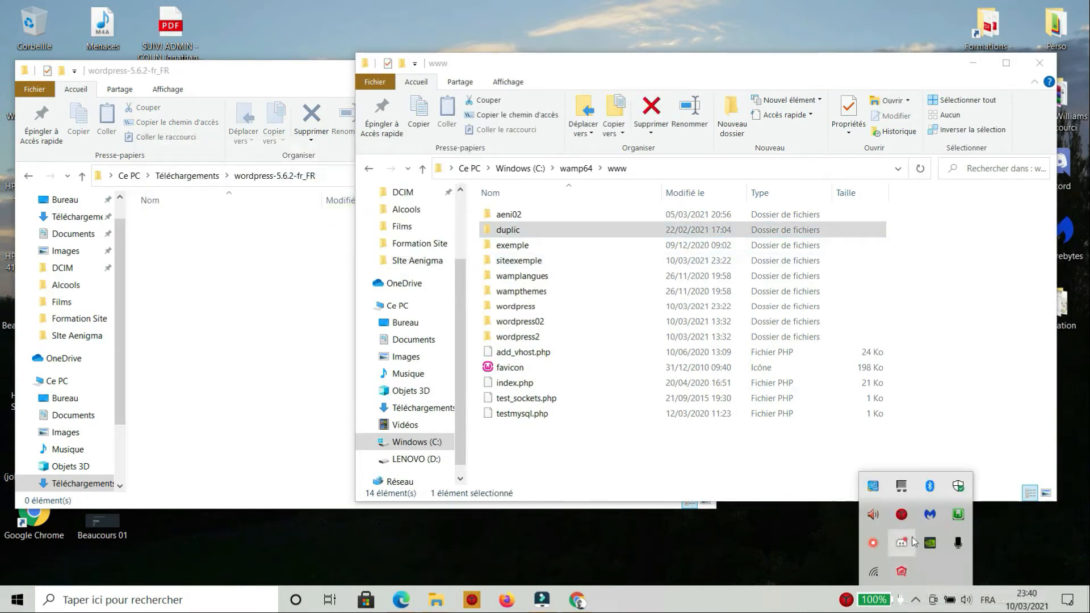
click(959, 514)
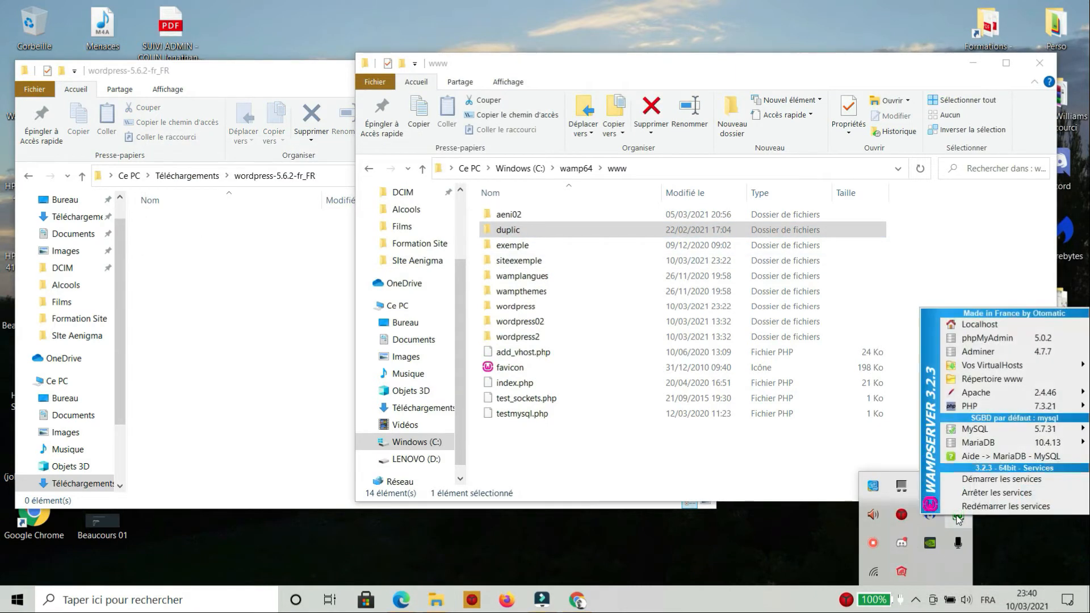
click(988, 339)
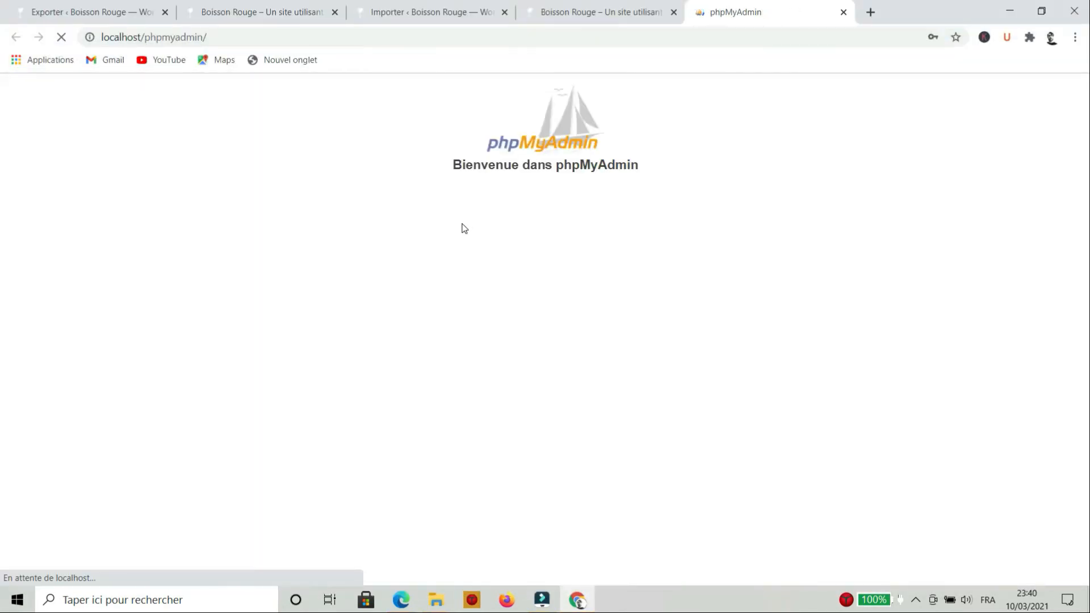
Log in to phpMyAdmin with an empty password
click(563, 312)
click(548, 344)
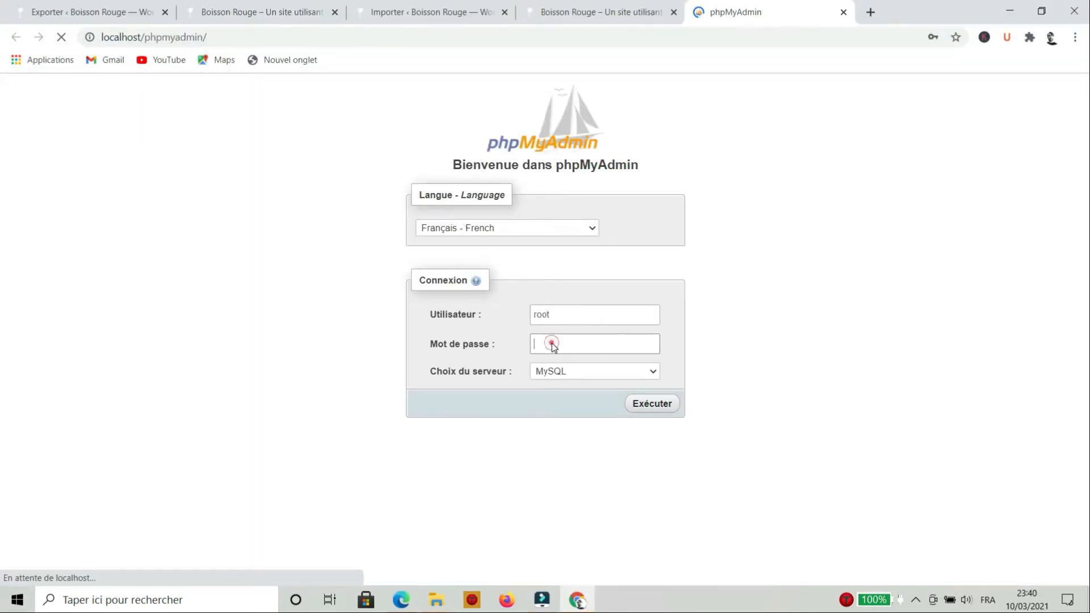
click(805, 340)
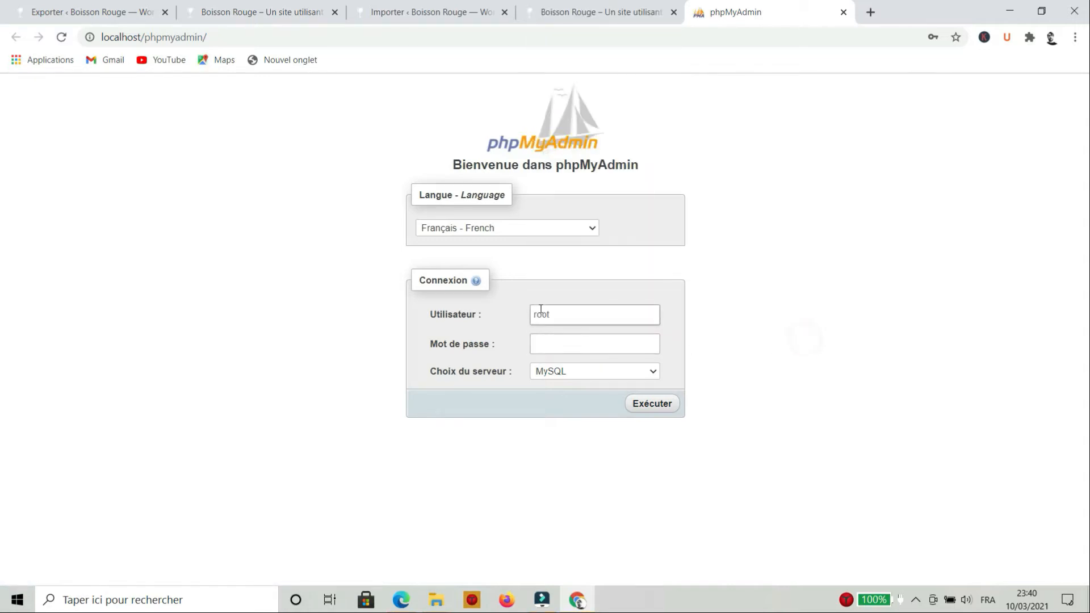
click(541, 342)
click(647, 412)
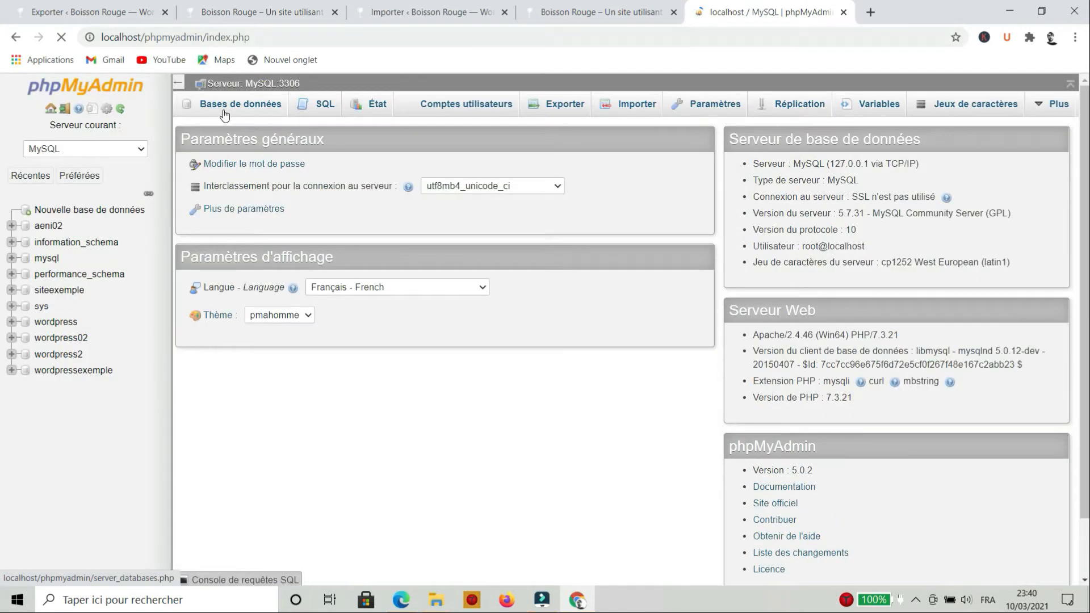
Create a database named duplic with utf8_general_ci collation
click(255, 110)
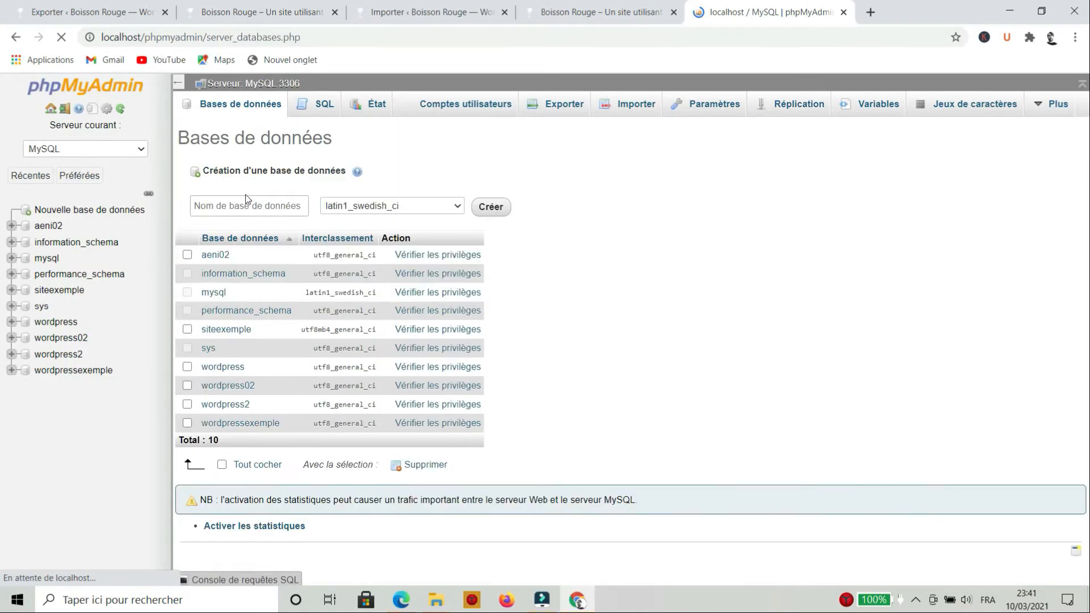
click(248, 203)
text(duplic)
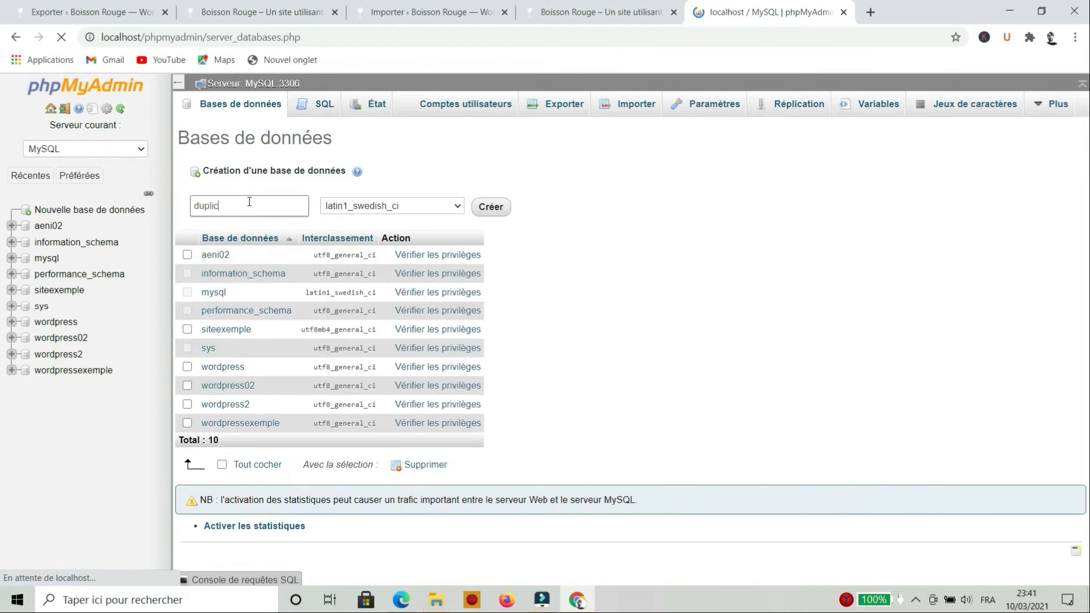
click(445, 207)
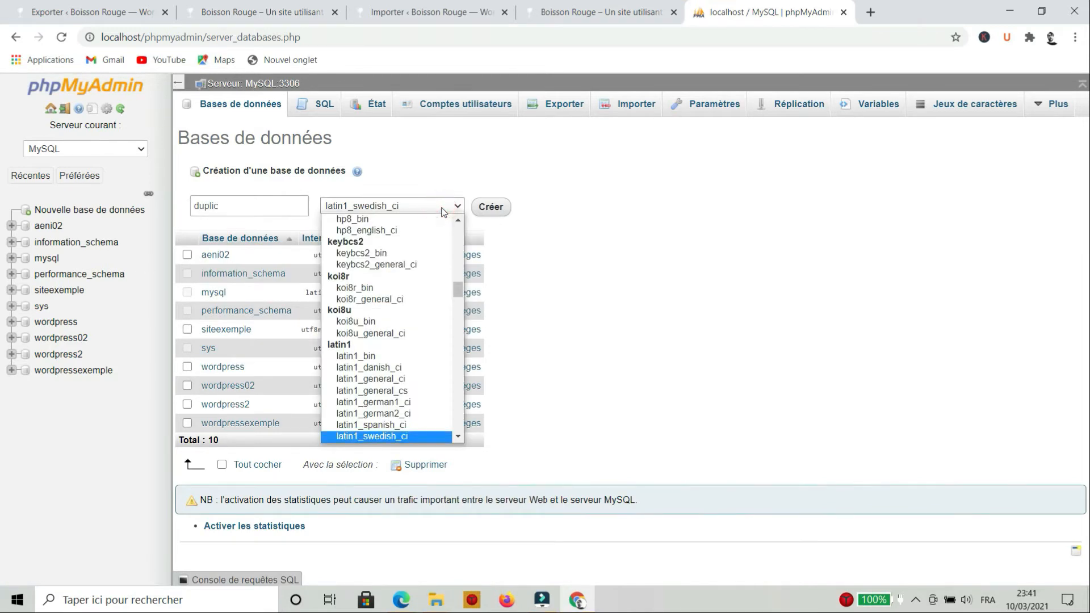
scroll(391, 292, down, 15)
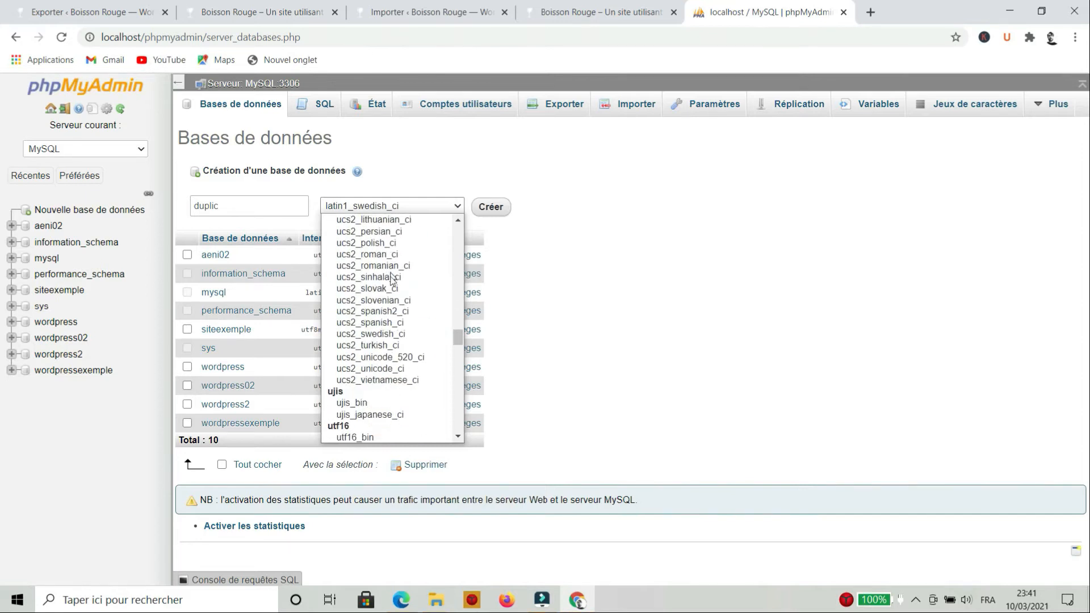
scroll(391, 292, down, 10)
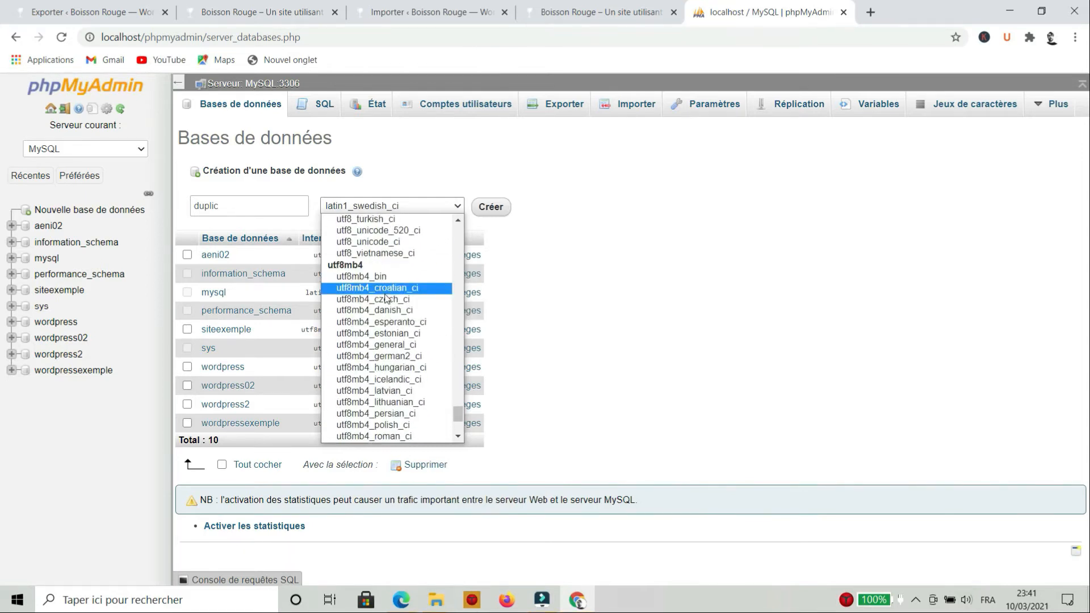
scroll(385, 298, up, 8)
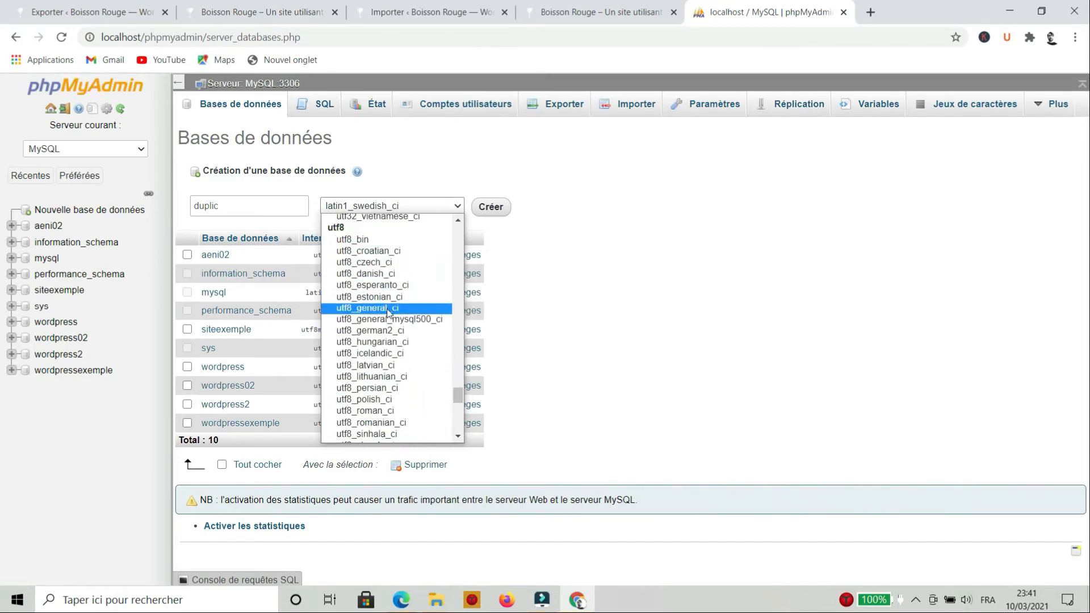
click(389, 309)
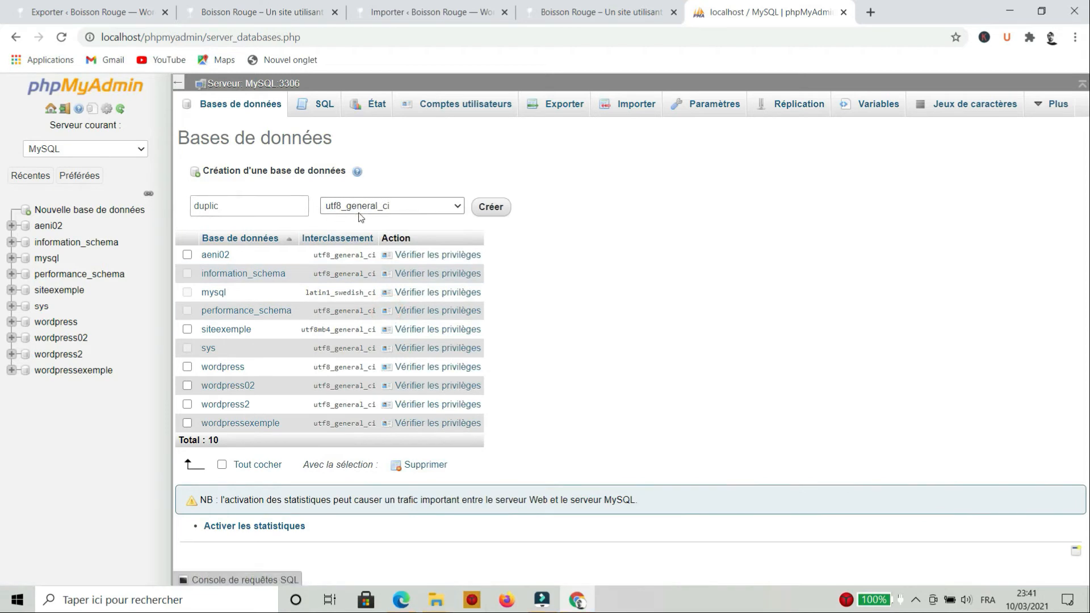
click(483, 209)
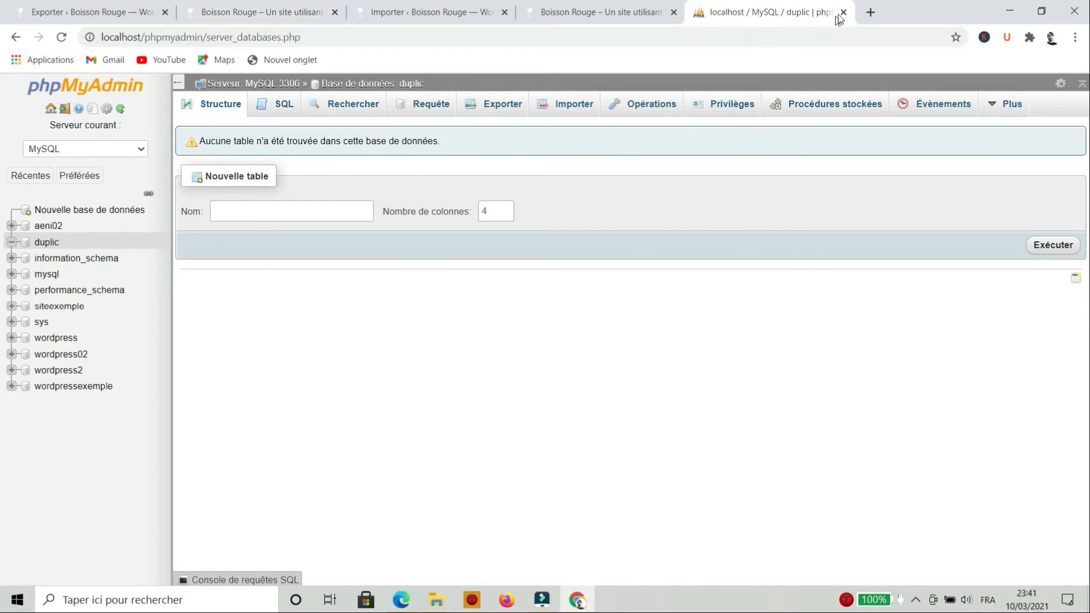
click(163, 37)
Load localhost/duplic in the browser address bar
click(145, 37)
drag(145, 36, 372, 44)
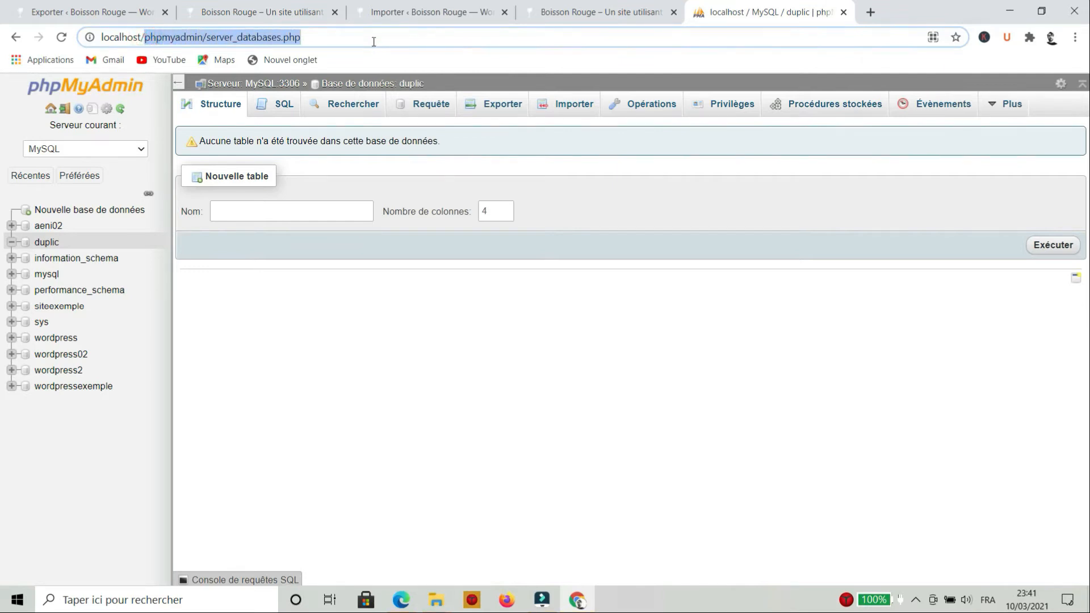
text(duplic)
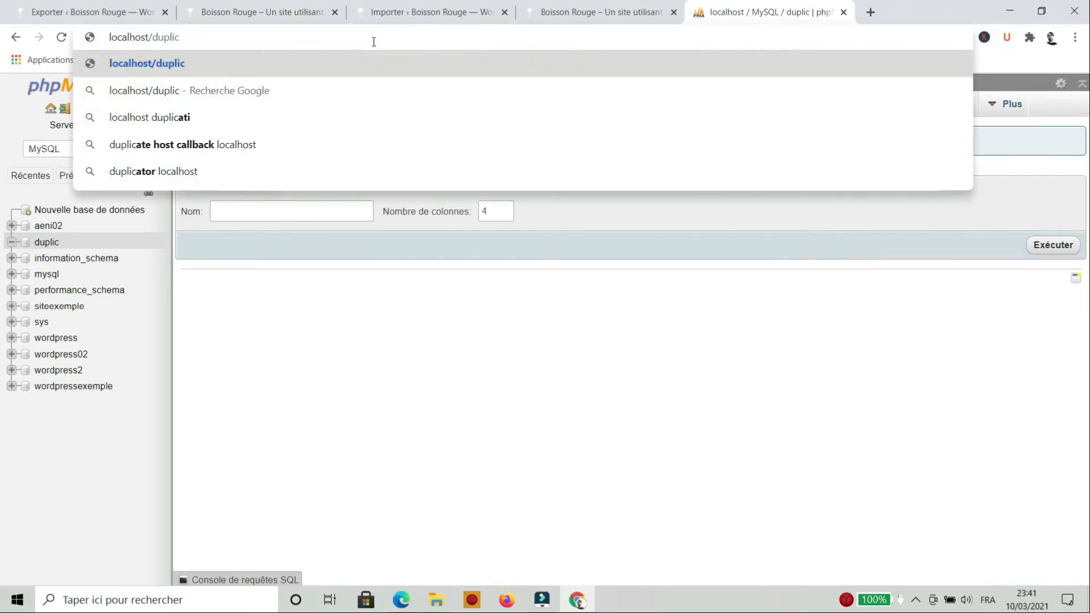
key(Return)
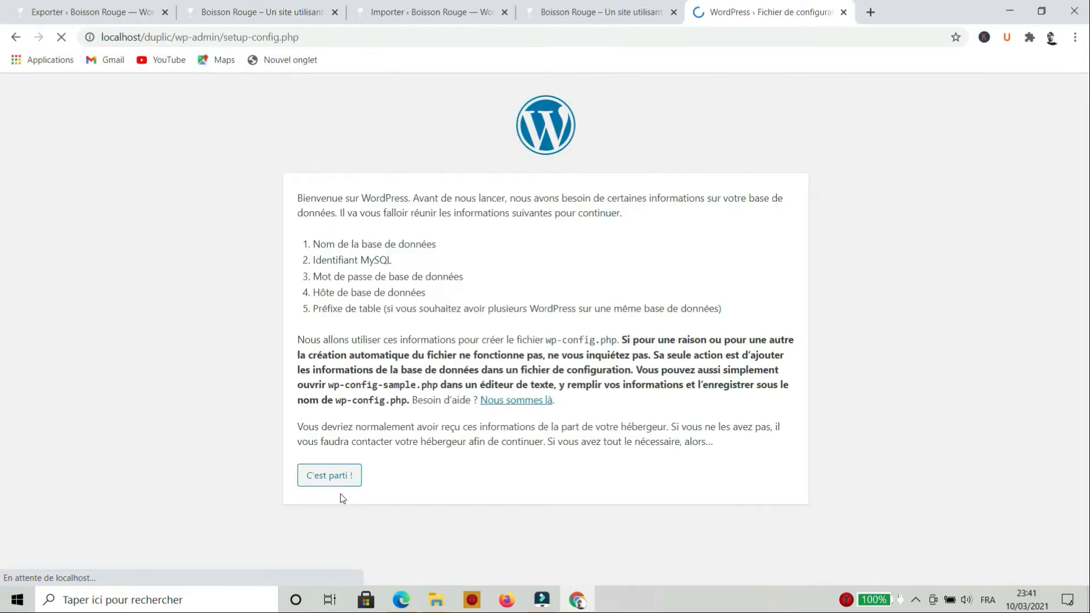
Connect to database duplic as root, empty password, host localhost, prefix wp_, then launch installation
click(346, 472)
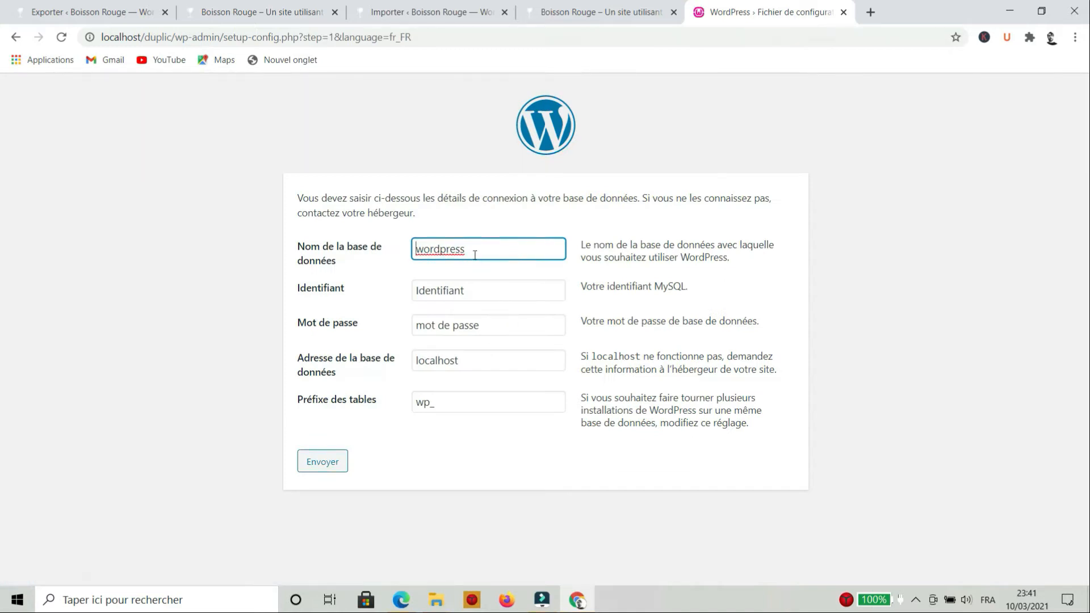
double_click(471, 246)
text(duplic)
drag(499, 289, 364, 294)
text(root)
click(523, 330)
drag(507, 328, 379, 329)
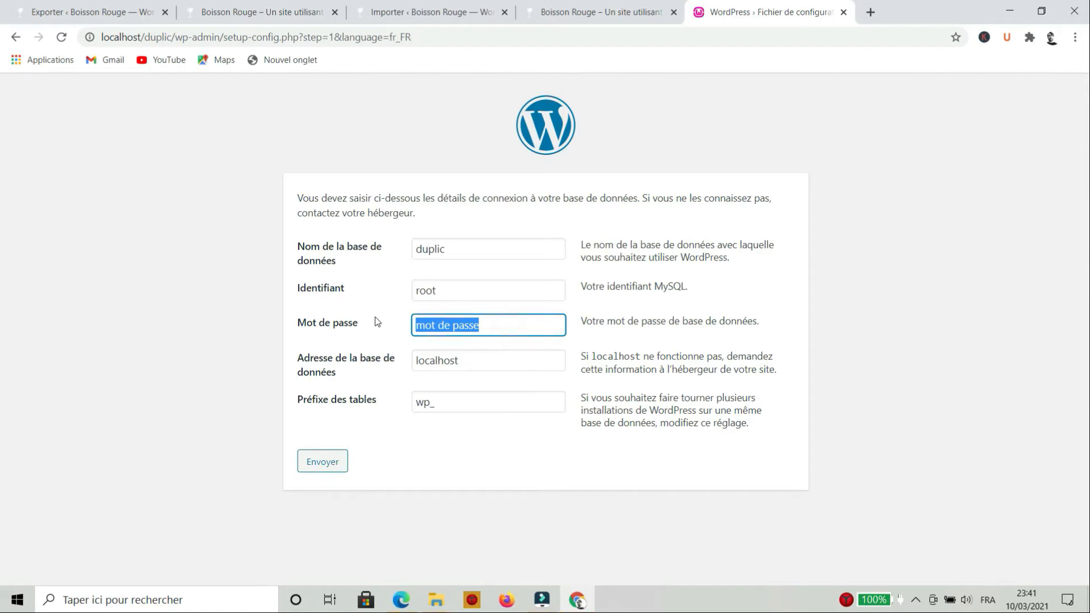
key(BackSpace)
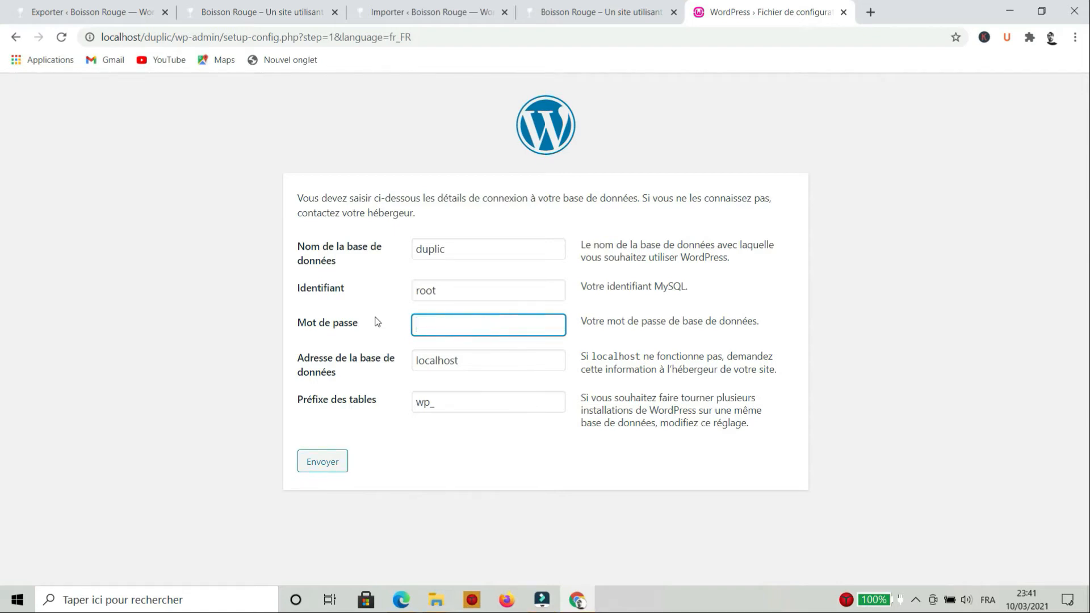
double_click(484, 361)
double_click(451, 402)
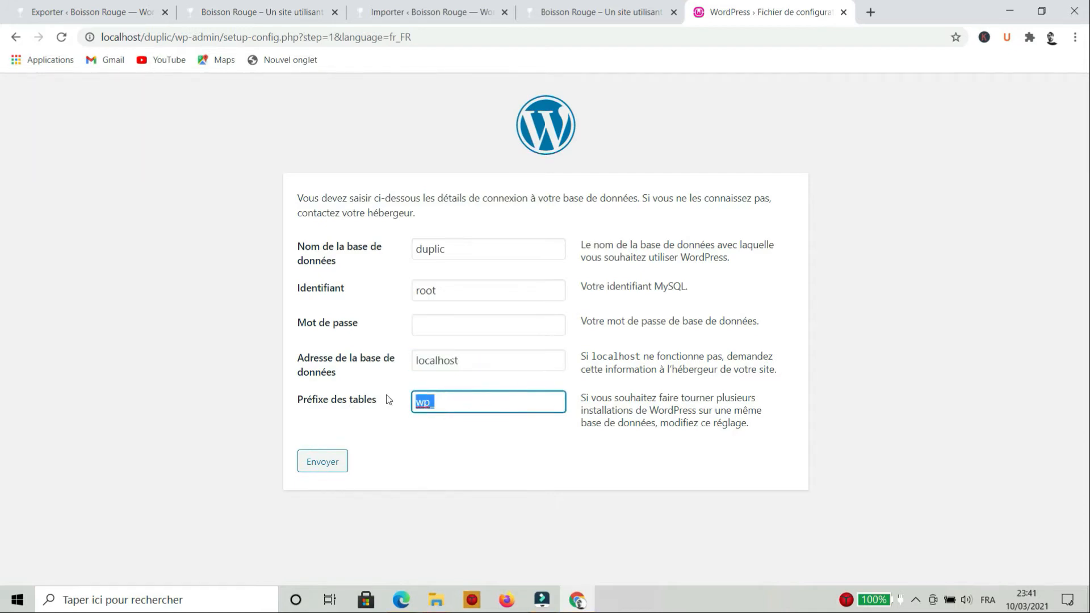
click(311, 464)
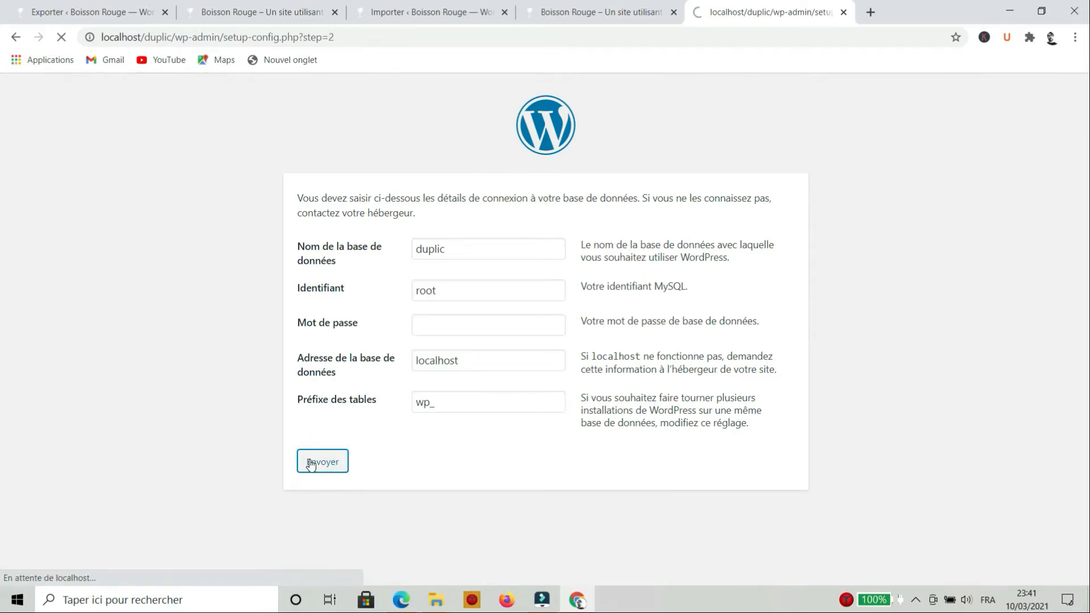
click(354, 256)
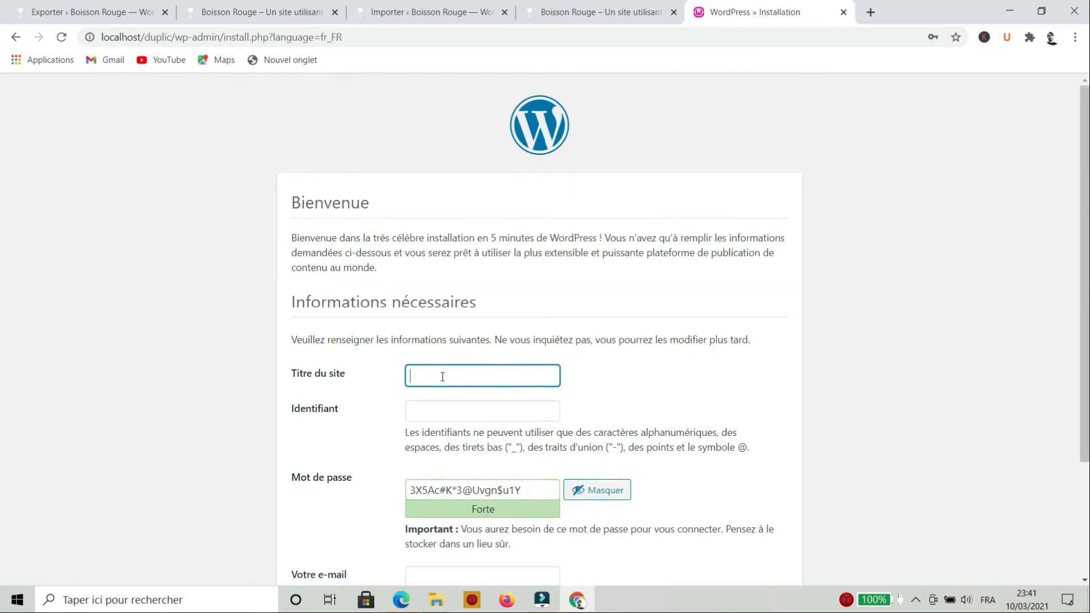
Enter the site title 'A écraser' and administrator username blabla
text(A écraser)
click(467, 401)
text(bl)
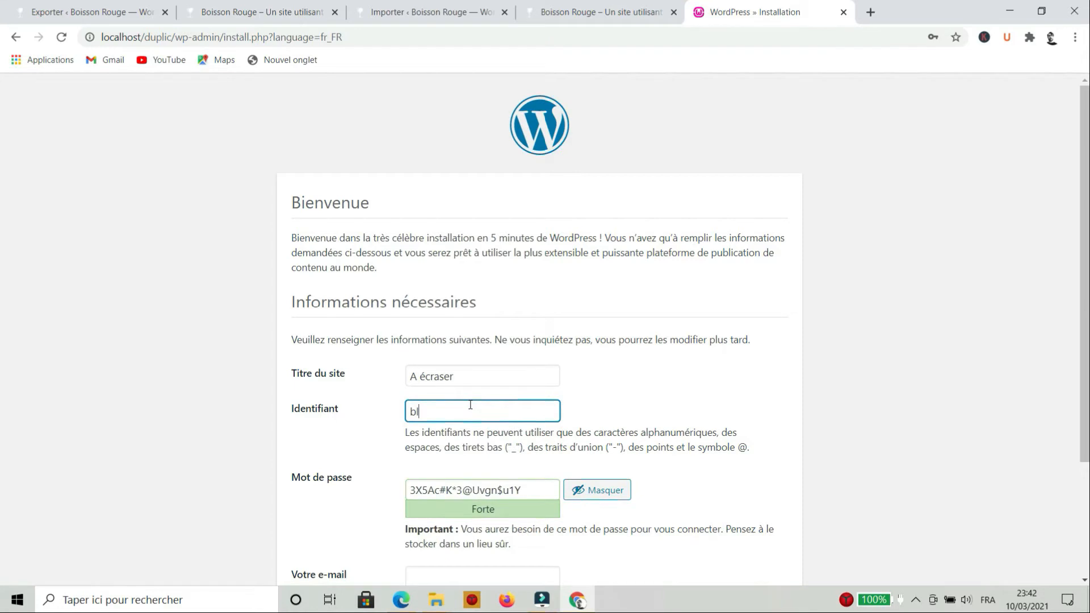
text(abla)
click(741, 394)
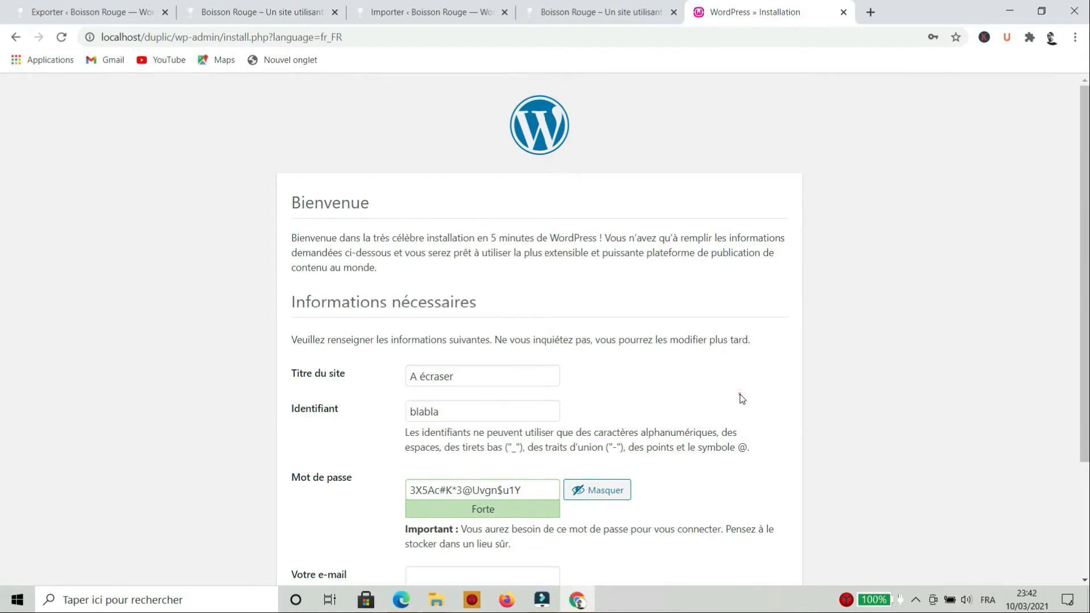
scroll(742, 391, down, 3)
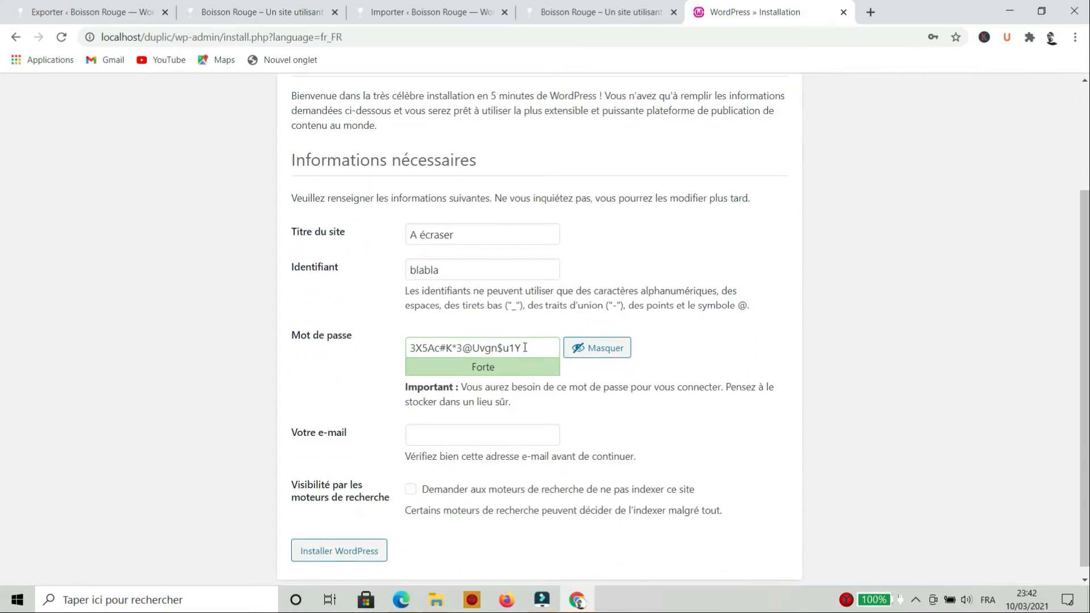
Set a weak admin password, confirm its use, fill the e-mail, and install WordPress
click(524, 347)
drag(537, 341, 352, 349)
text(blabla)
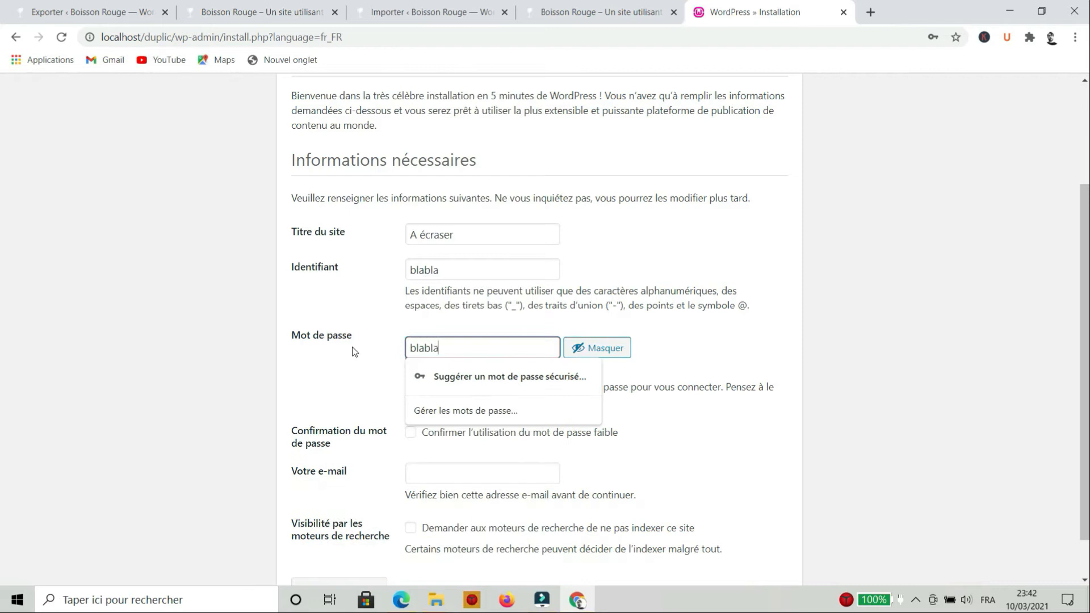
click(701, 363)
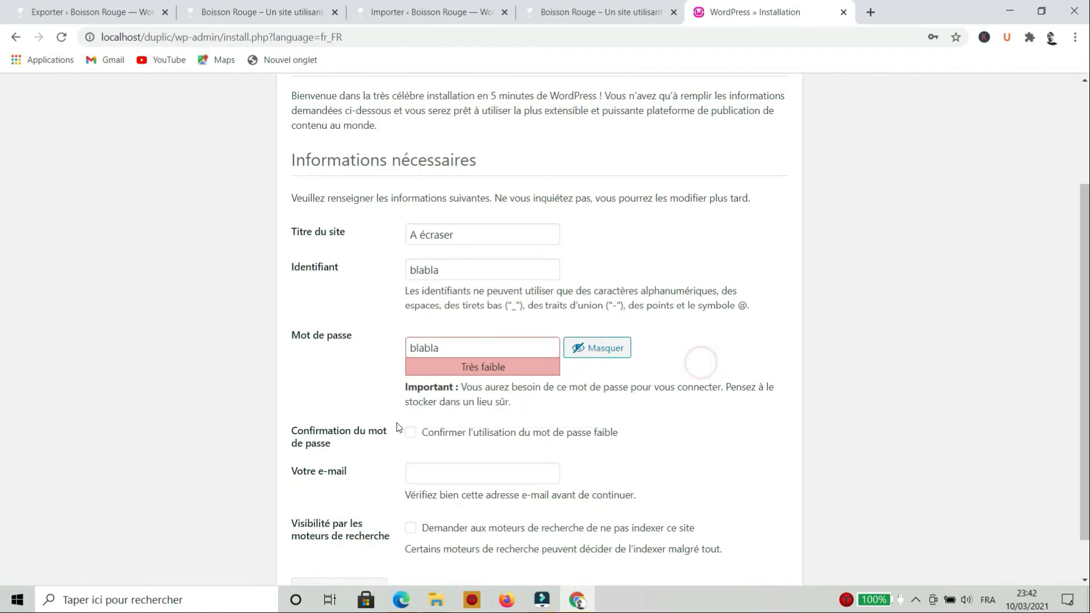
click(411, 432)
click(429, 470)
click(449, 499)
scroll(662, 446, down, 1)
click(338, 547)
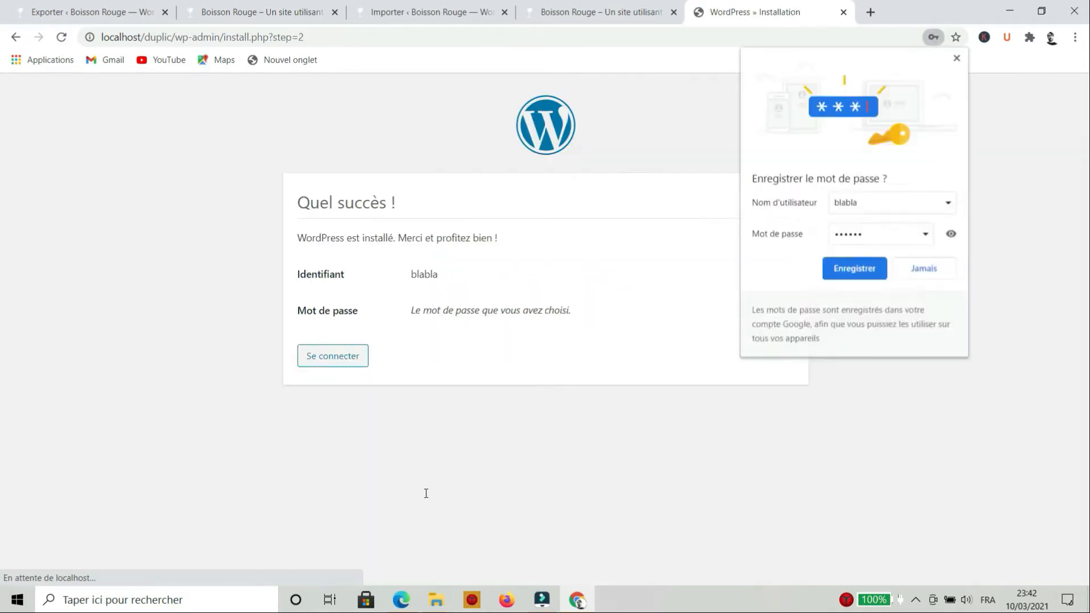
Dismiss the compromised-password warning and sign in as blabla with the new password
click(350, 357)
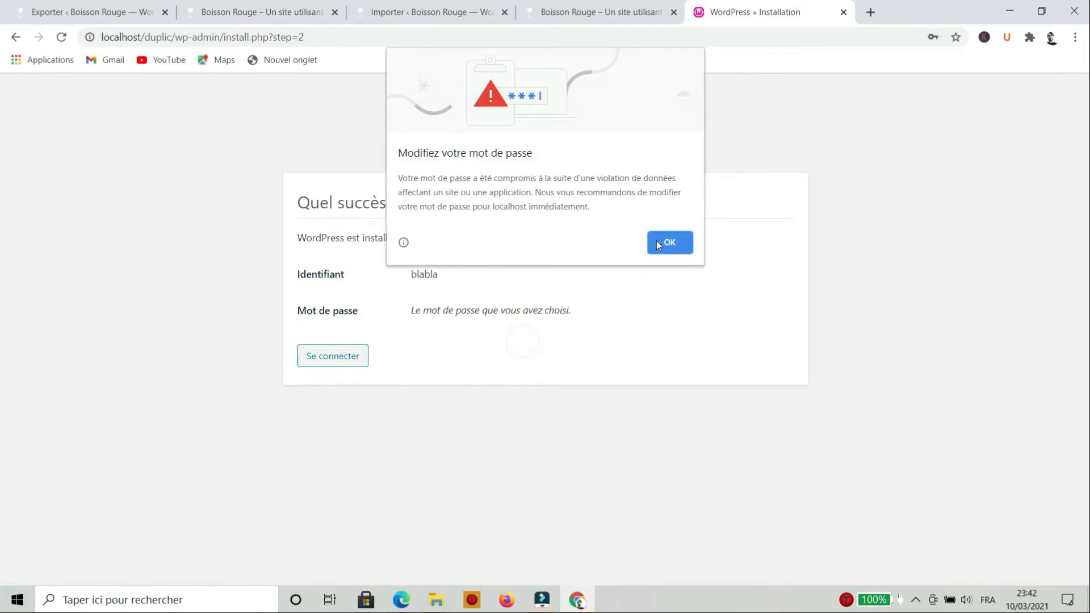
click(658, 241)
click(311, 357)
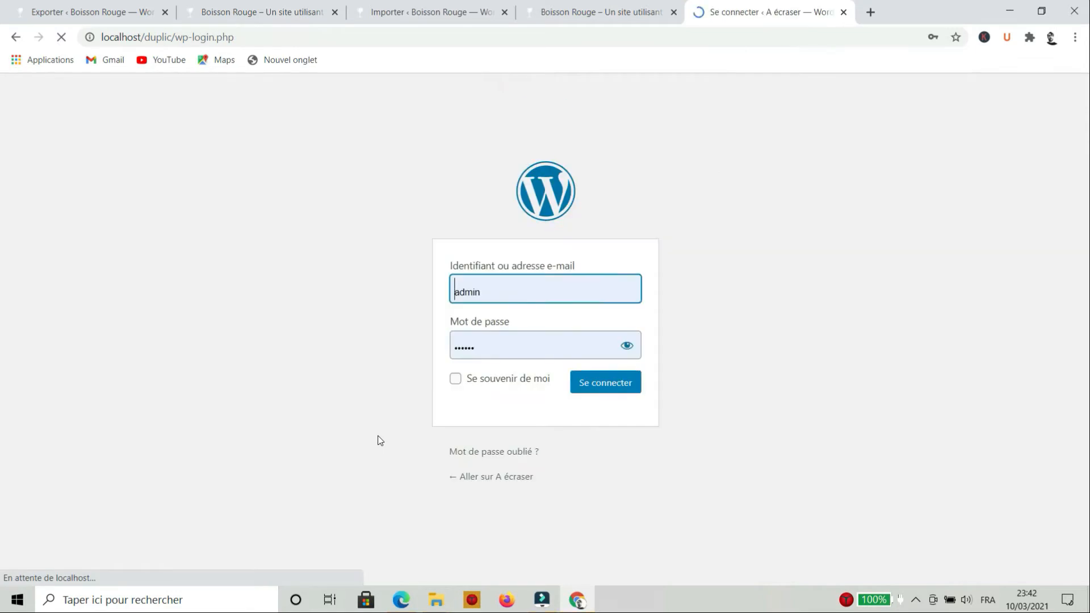
double_click(502, 293)
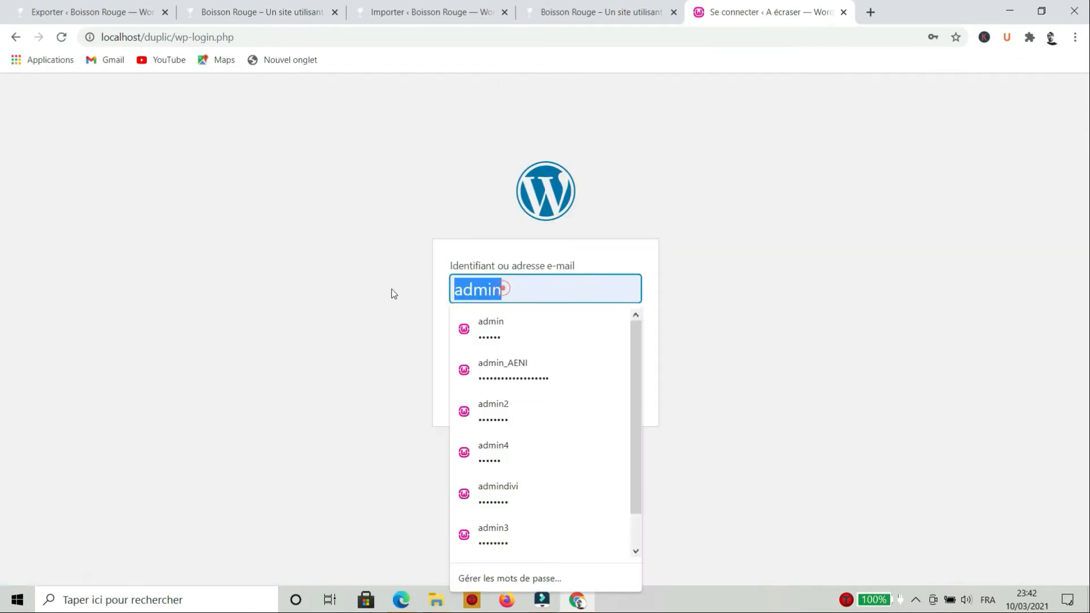
text(blabla)
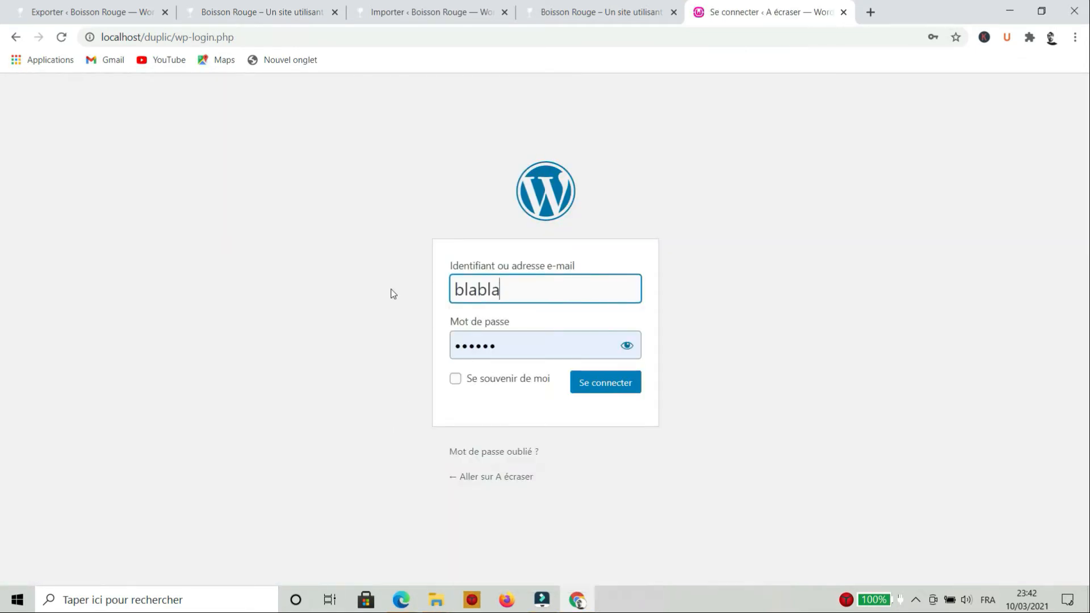
drag(537, 357, 358, 366)
text(••••••)
click(614, 381)
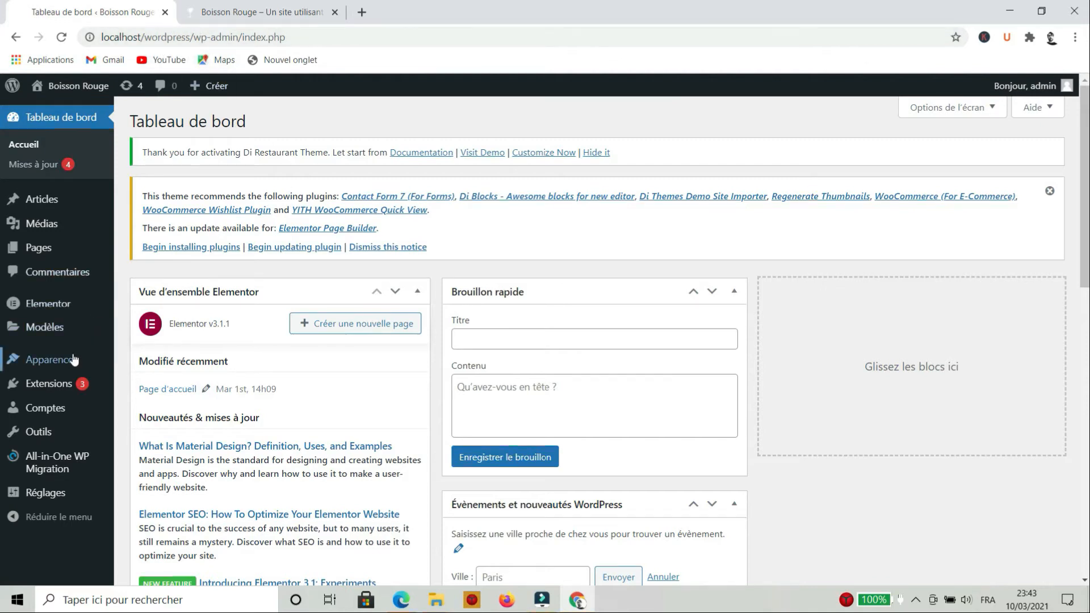
Search the plugin directory for 'duplicator', then install and activate Duplicator
mouse_move(56, 386)
click(148, 406)
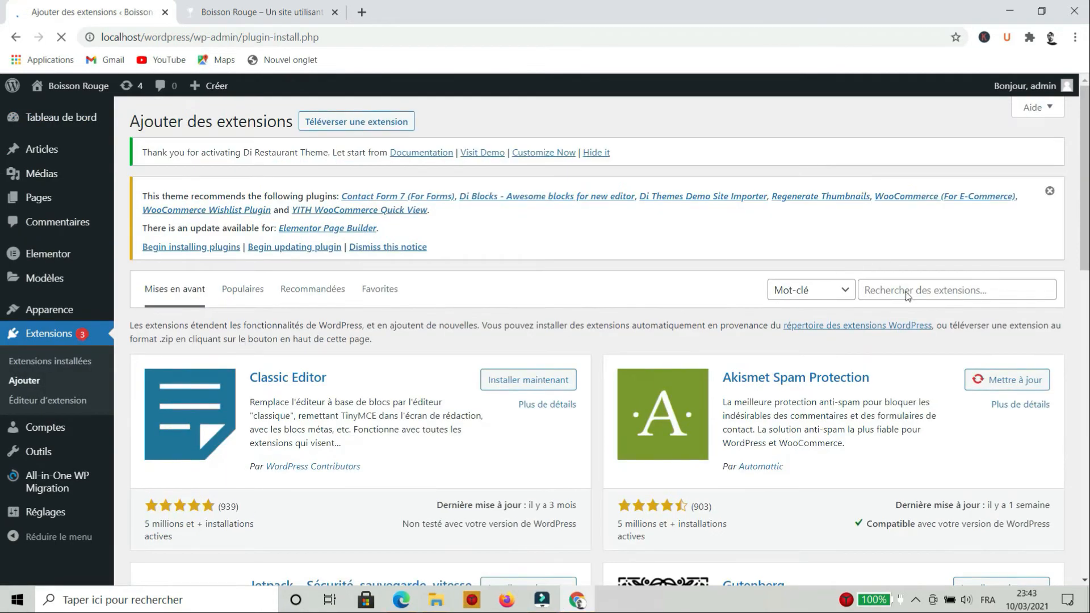
click(940, 288)
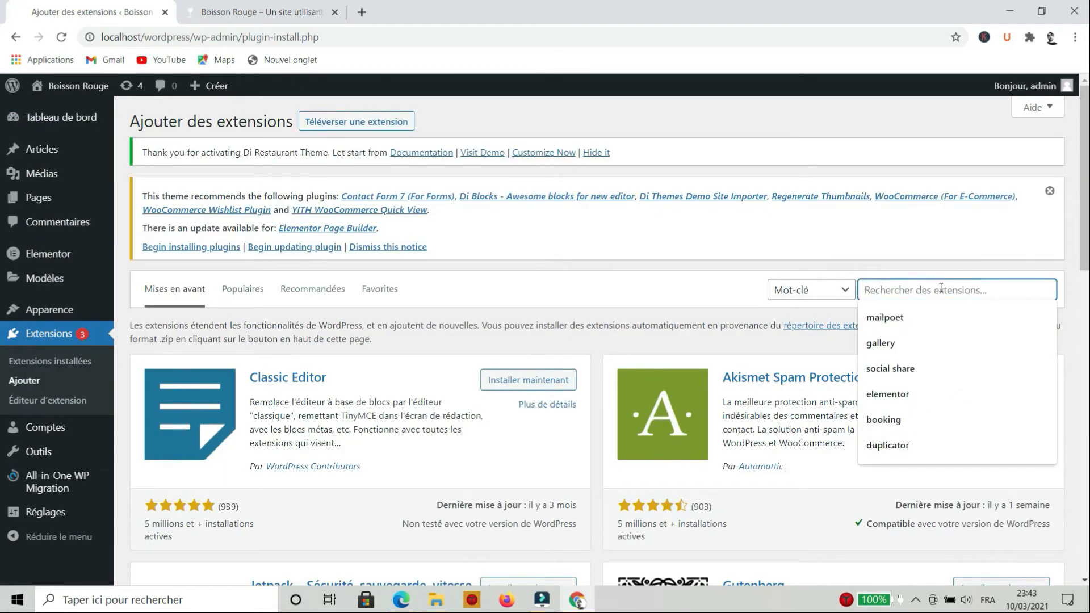
text(duplicator)
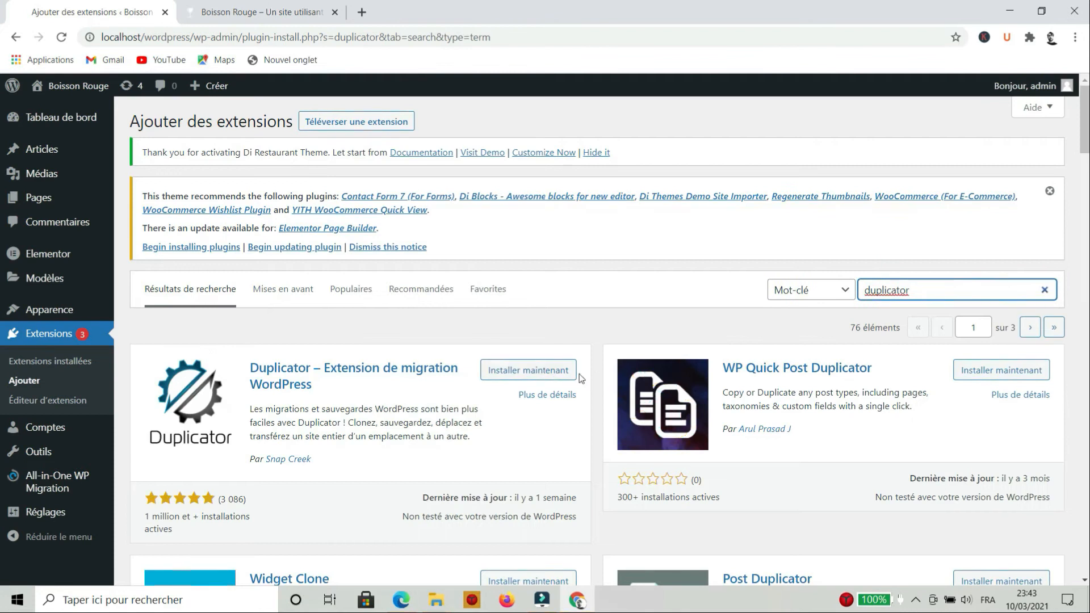
click(550, 372)
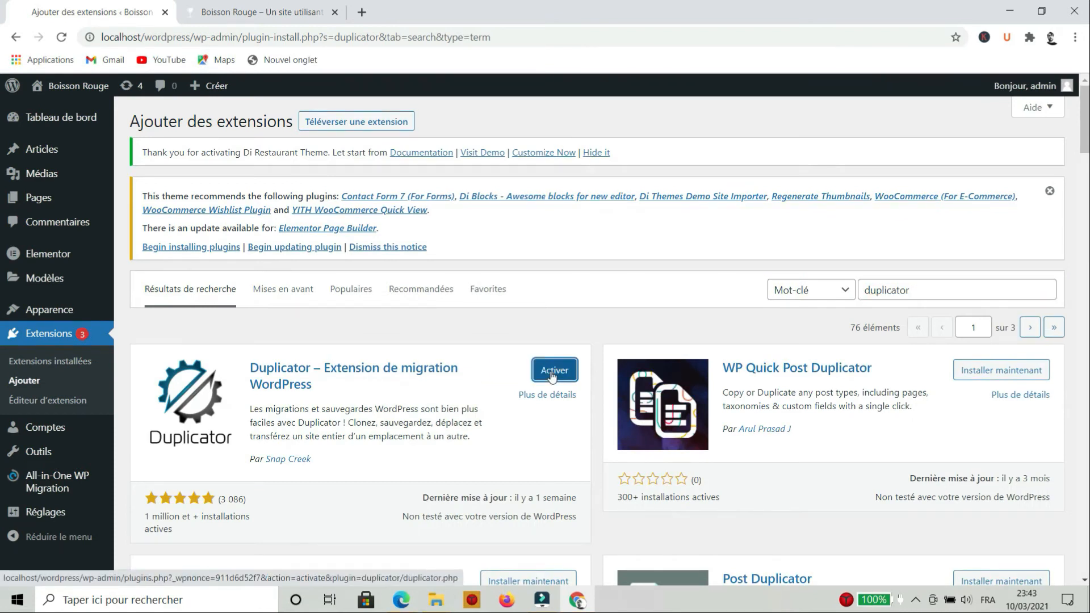
click(552, 373)
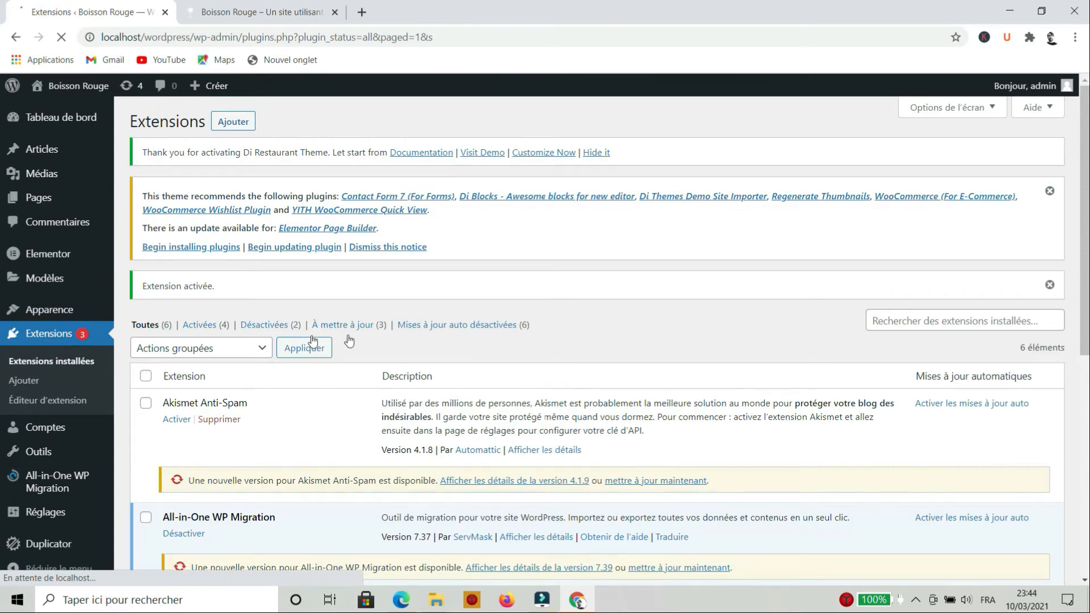
scroll(63, 399, down, 3)
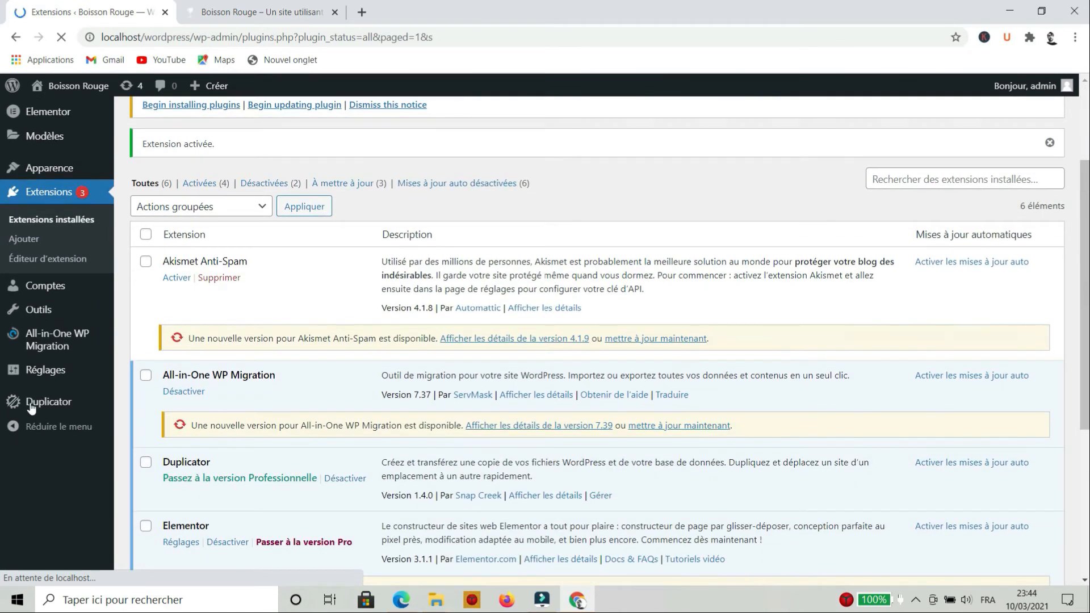
scroll(60, 511, down, 5)
mouse_move(56, 546)
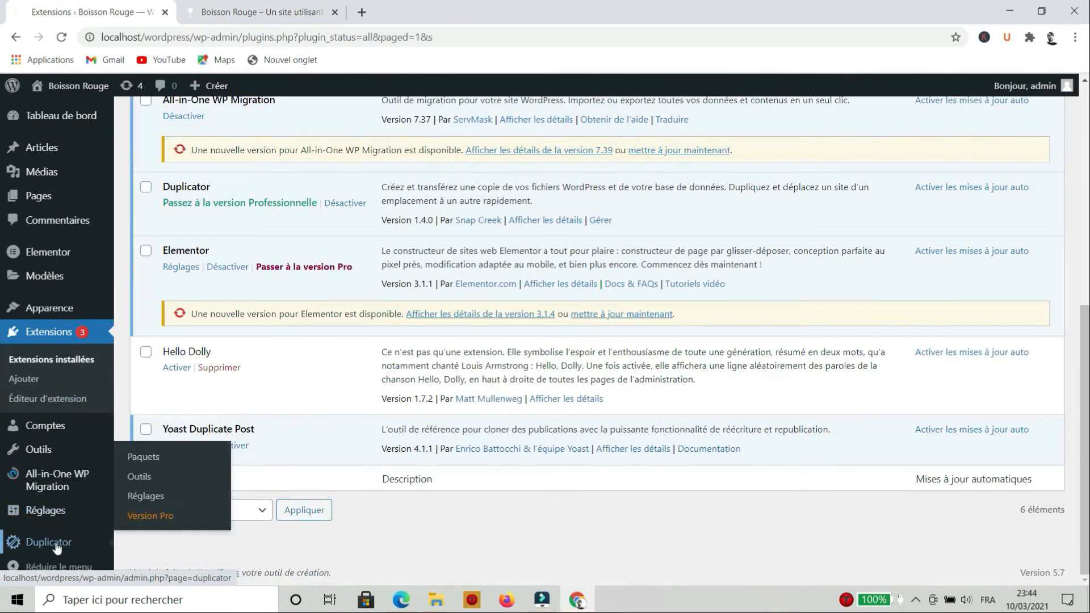
Create a Duplicator package named 20210310_boissonrouge from Paquets and run its scan
click(159, 458)
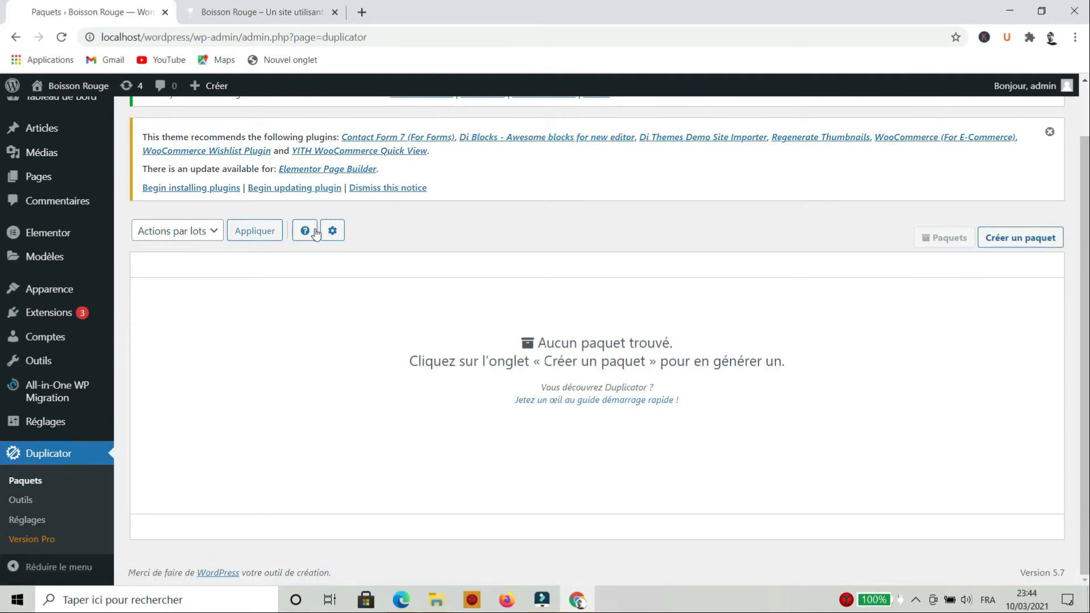
click(1012, 244)
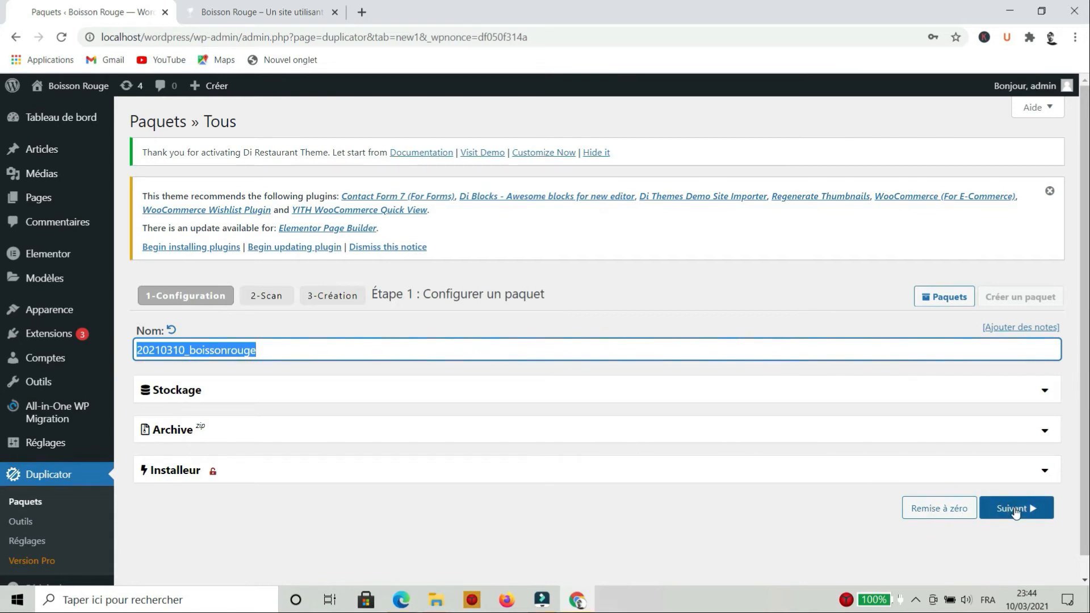
click(1016, 512)
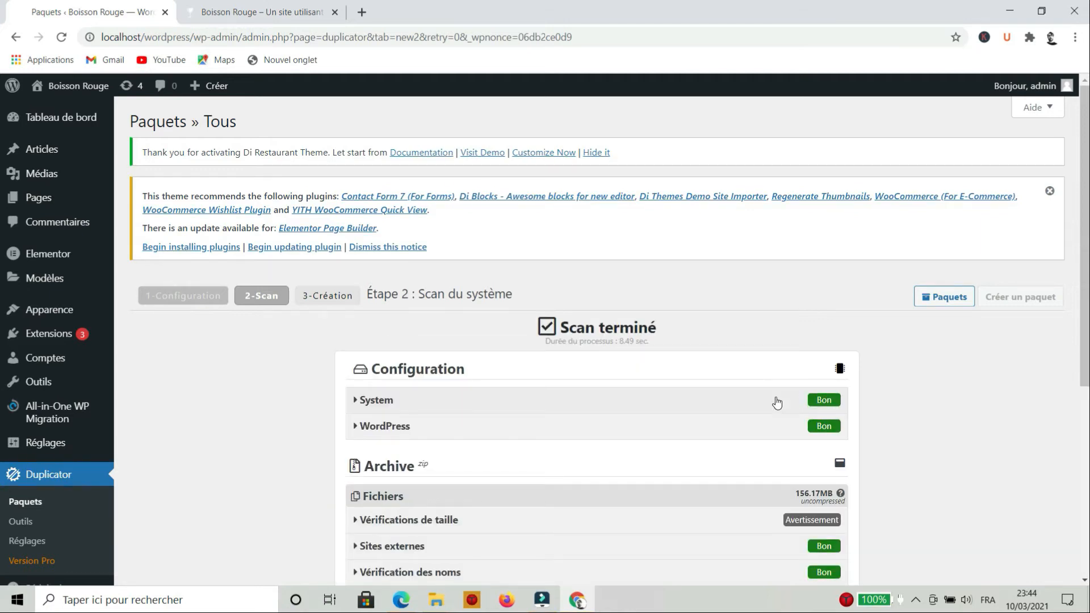
Accept continuing despite the archive size warning and build the package
scroll(799, 426, down, 5)
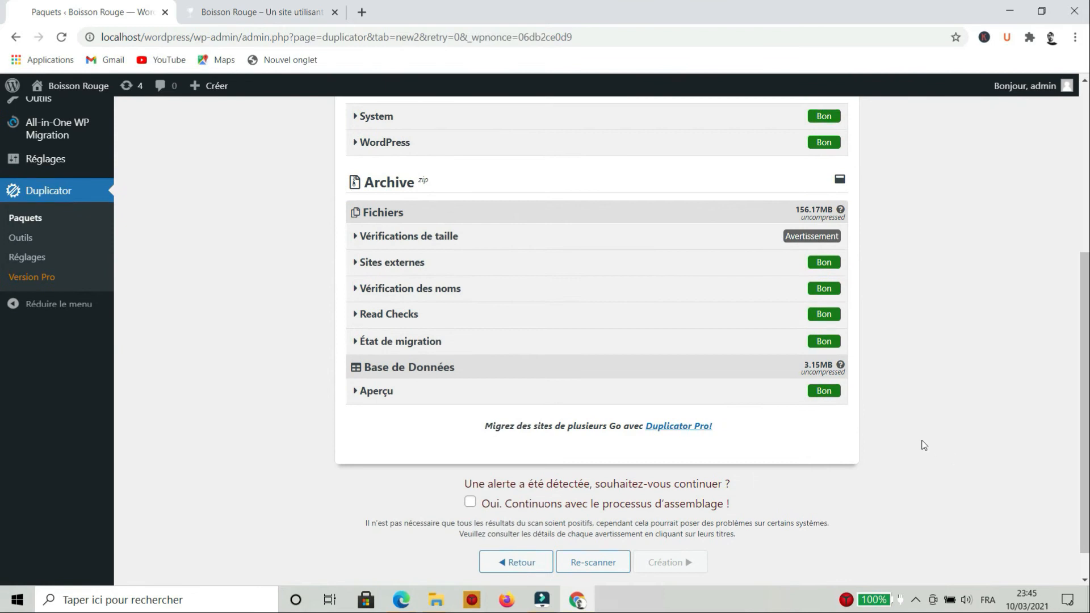
scroll(924, 445, up, 1)
scroll(722, 406, down, 2)
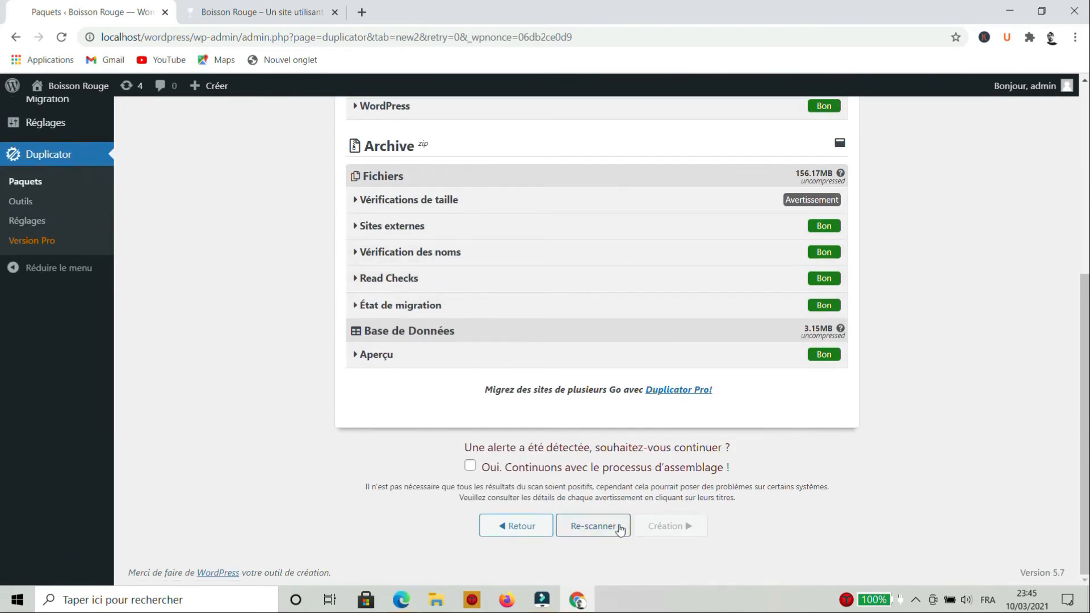
click(469, 466)
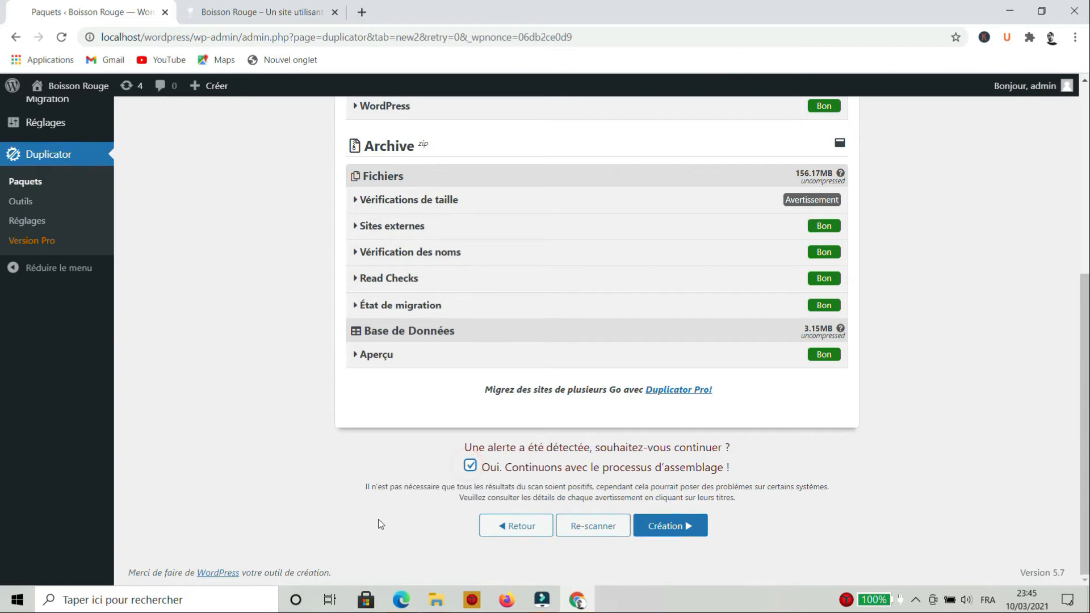
click(648, 521)
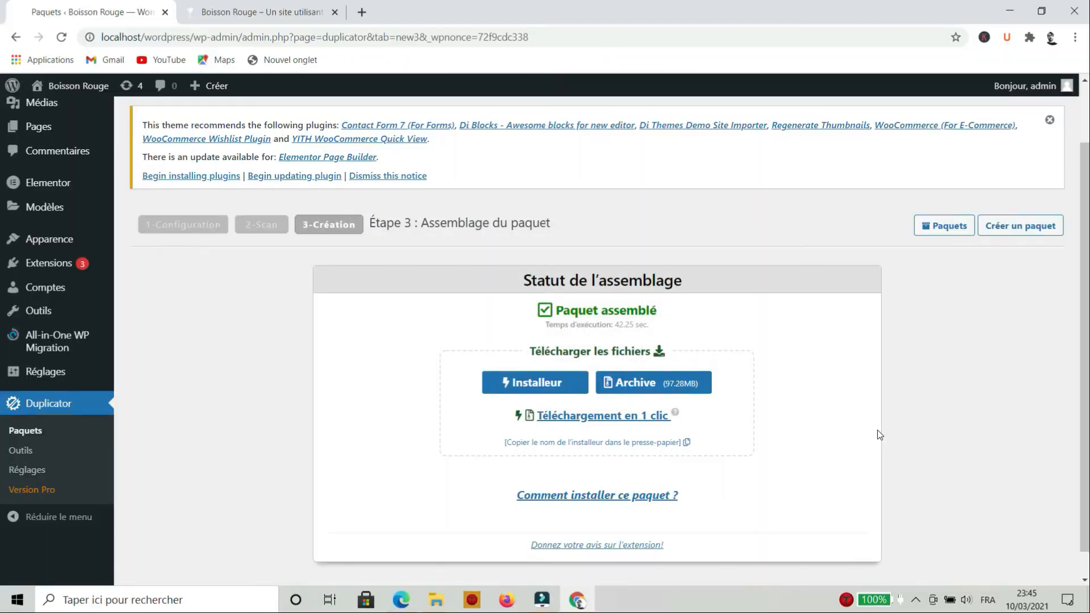
One-click download the installer and archive, allow multiple downloads, and show the installer in its folder
scroll(878, 435, up, 2)
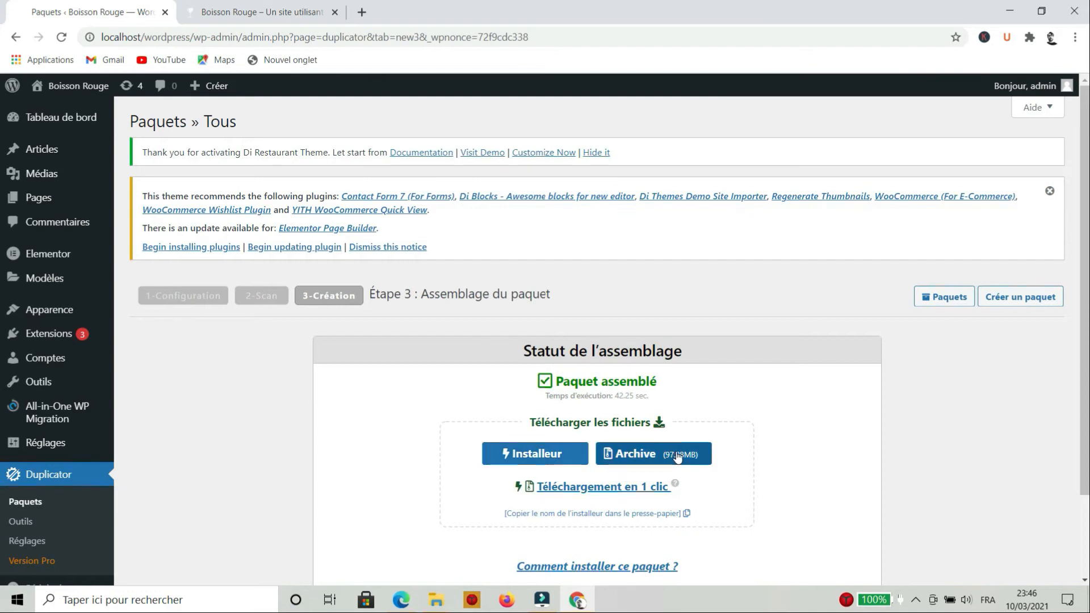
click(607, 487)
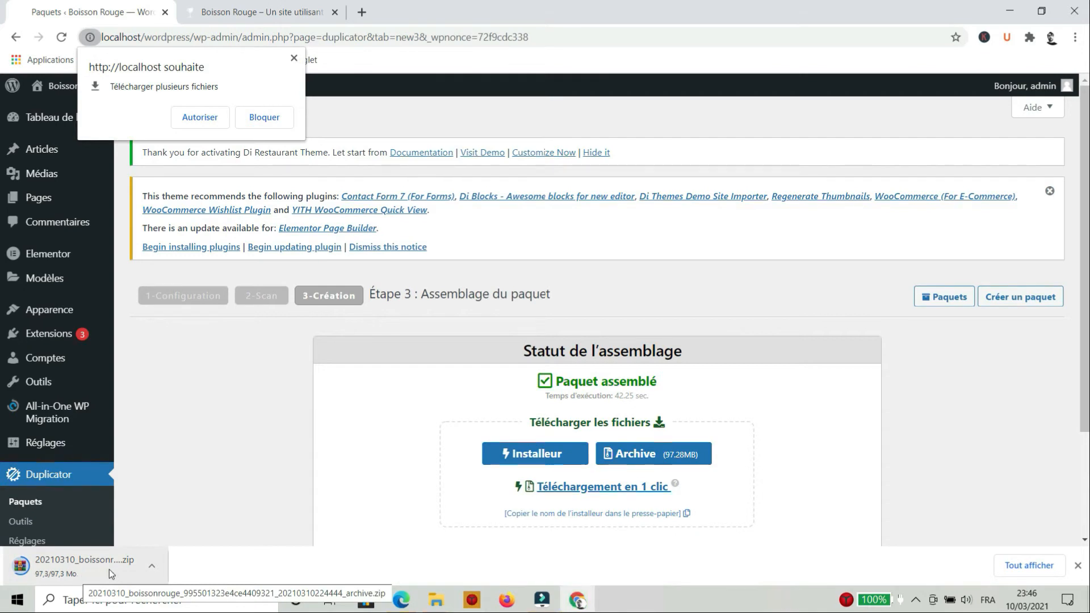
click(199, 118)
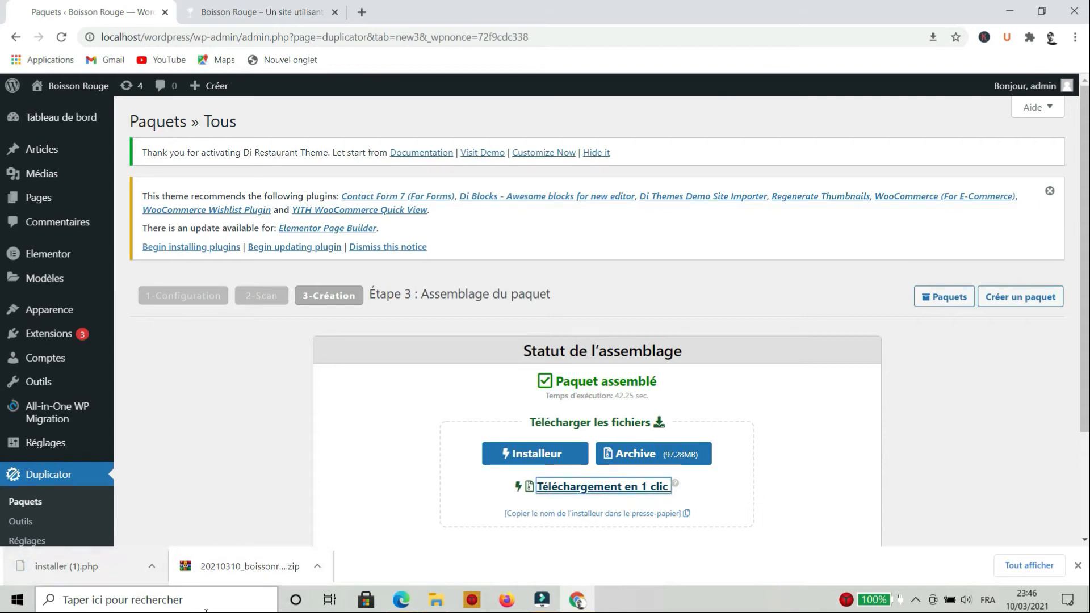
click(151, 568)
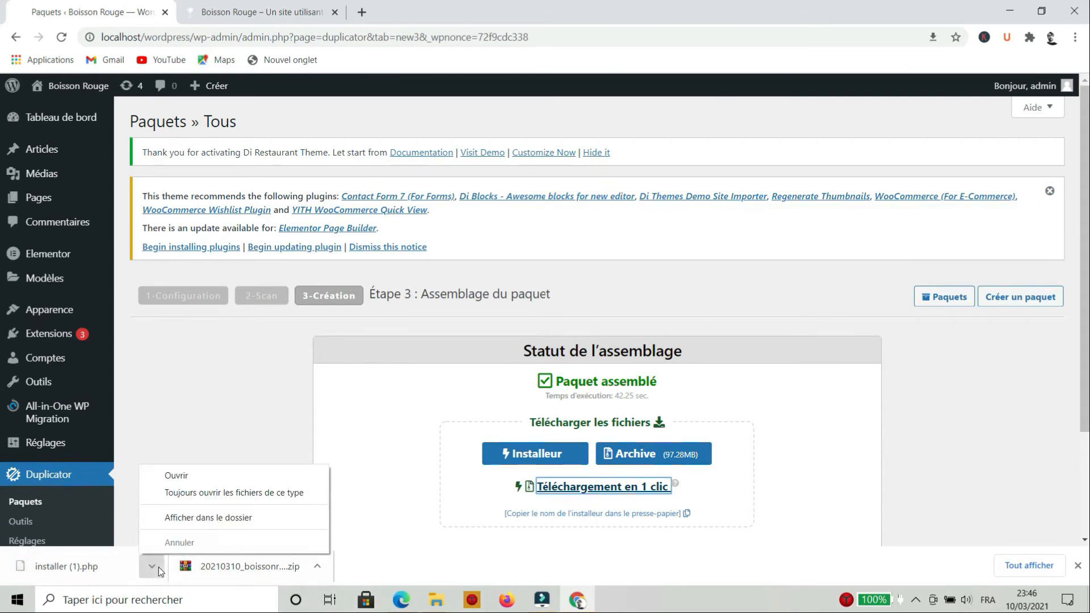
click(234, 517)
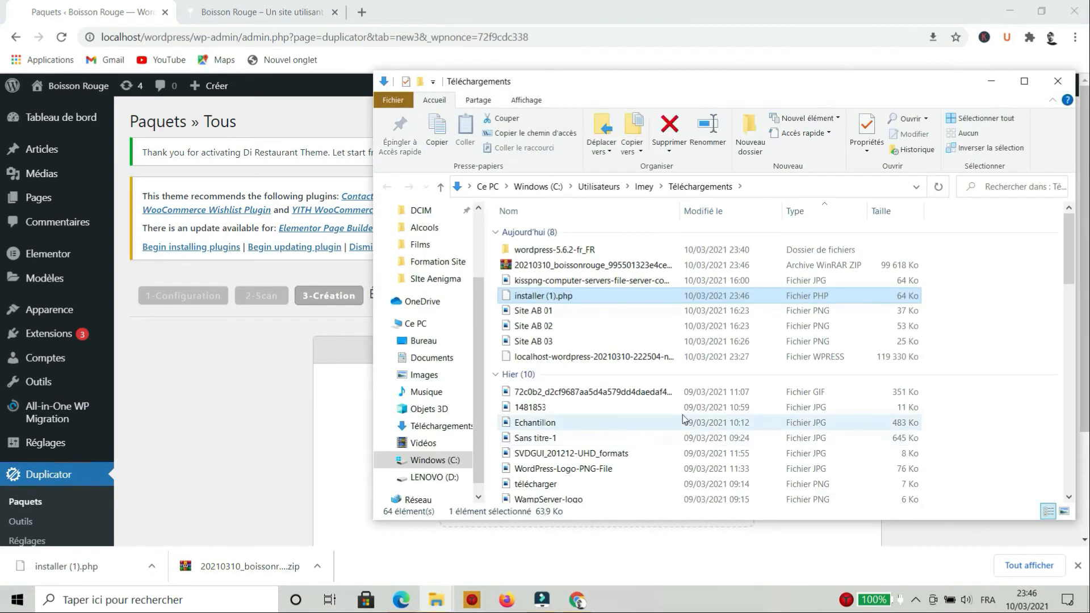
Move the second Explorer window left and browse to C:\wamp64\www\duplic
click(599, 266)
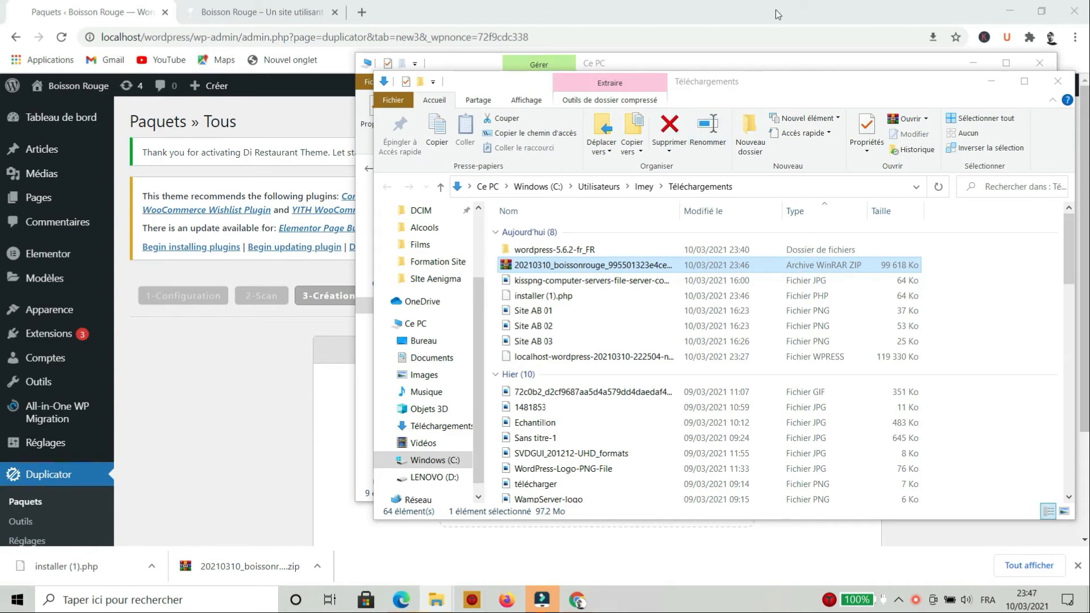
click(650, 59)
drag(683, 61, 354, 38)
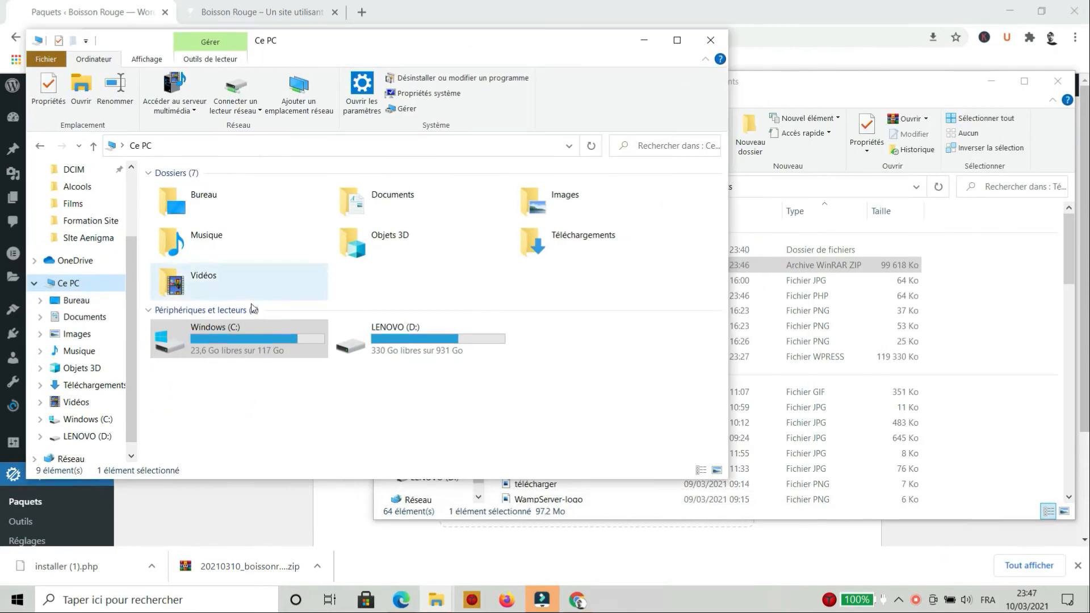
double_click(172, 343)
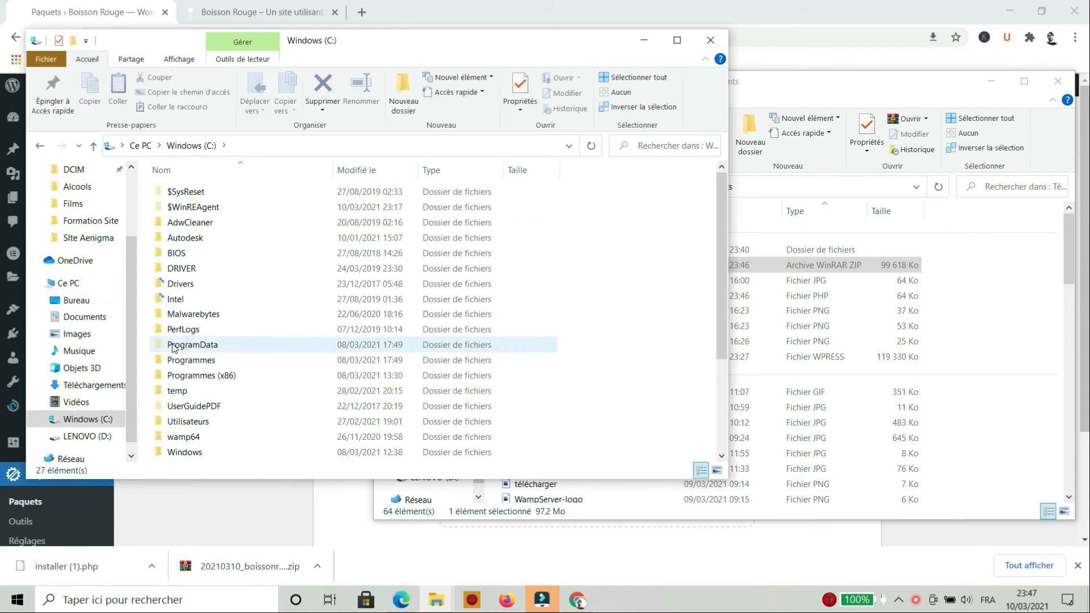
click(185, 440)
double_click(185, 439)
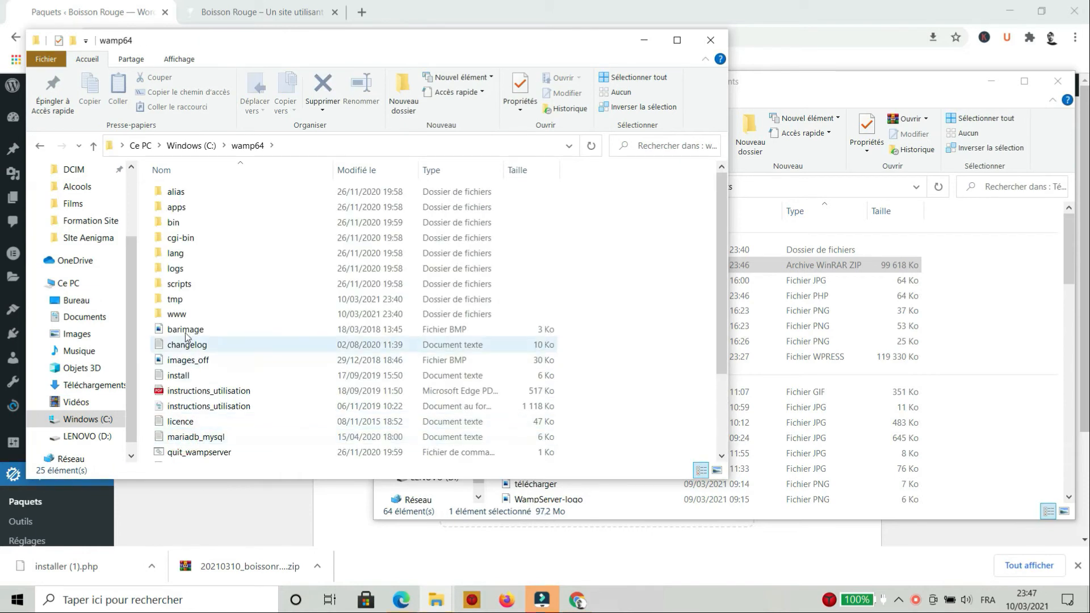
double_click(182, 314)
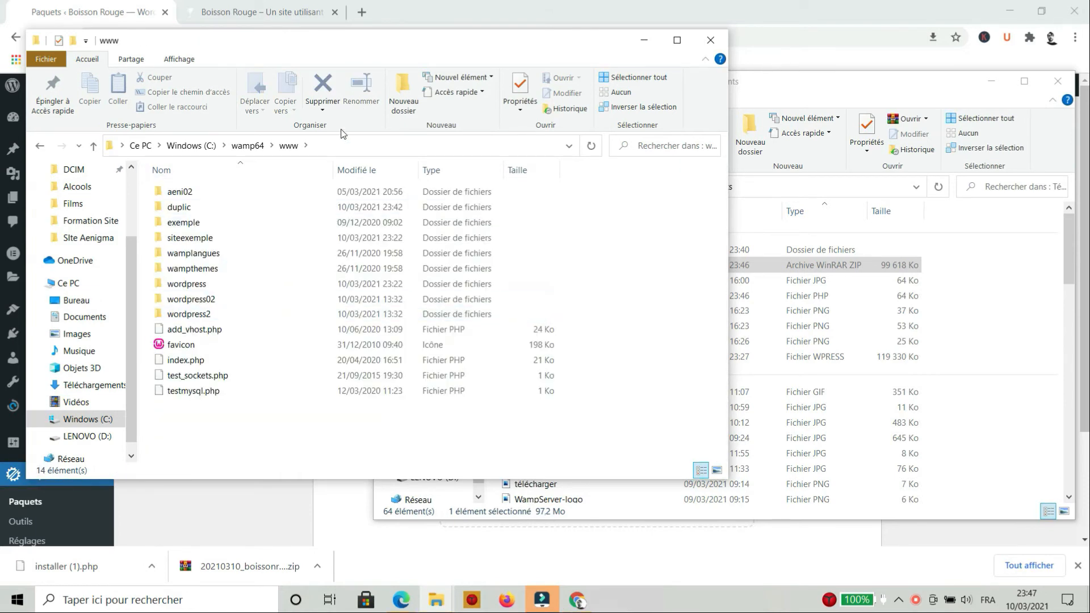
double_click(182, 207)
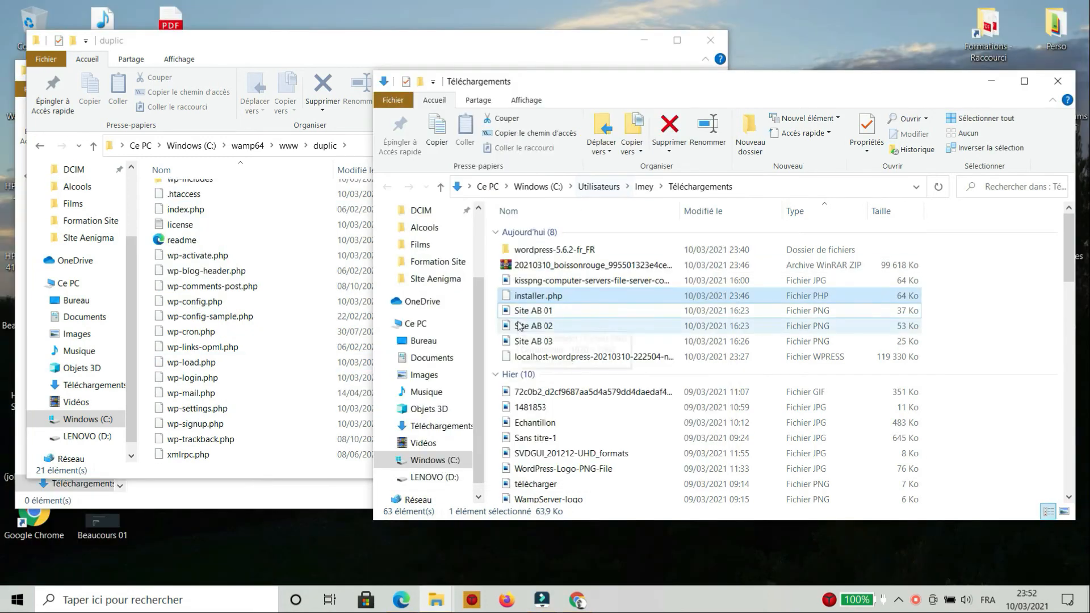
Drag the 20210310_boissonrouge zip and installer.php from Téléchargements into duplic
click(564, 295)
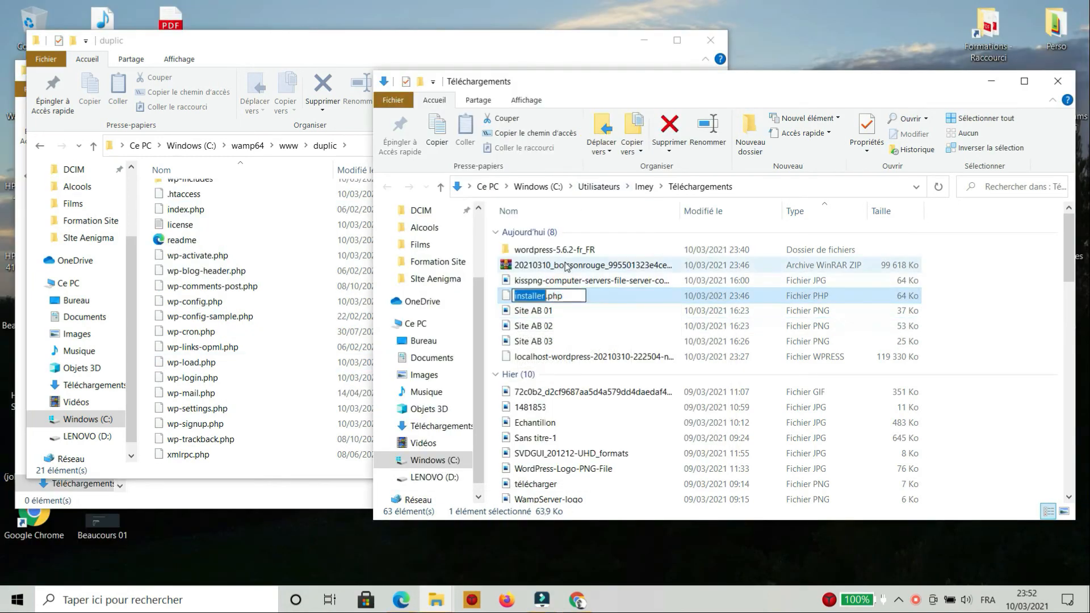
click(587, 271)
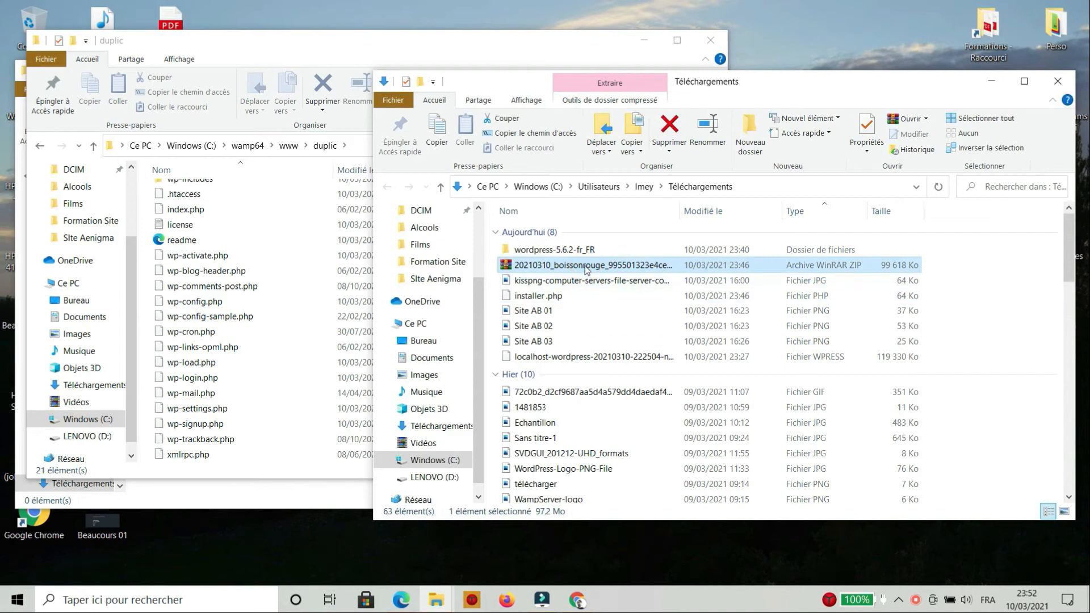
ctrl+click(565, 296)
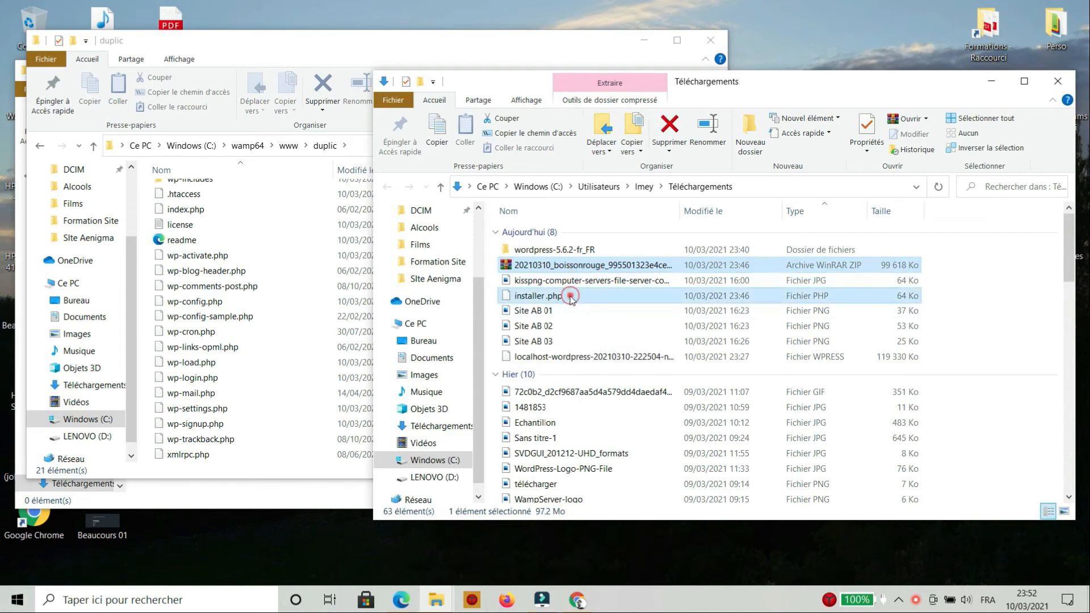
drag(570, 265, 254, 424)
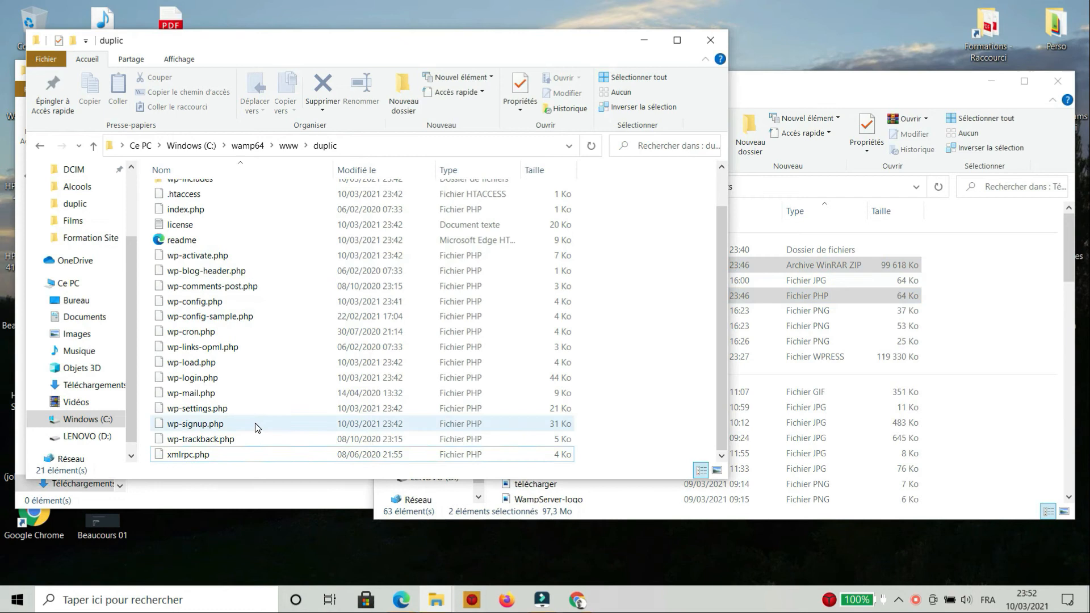
Reopen C:\wamp64\www\duplic, check its contents, and delete index.php
click(210, 145)
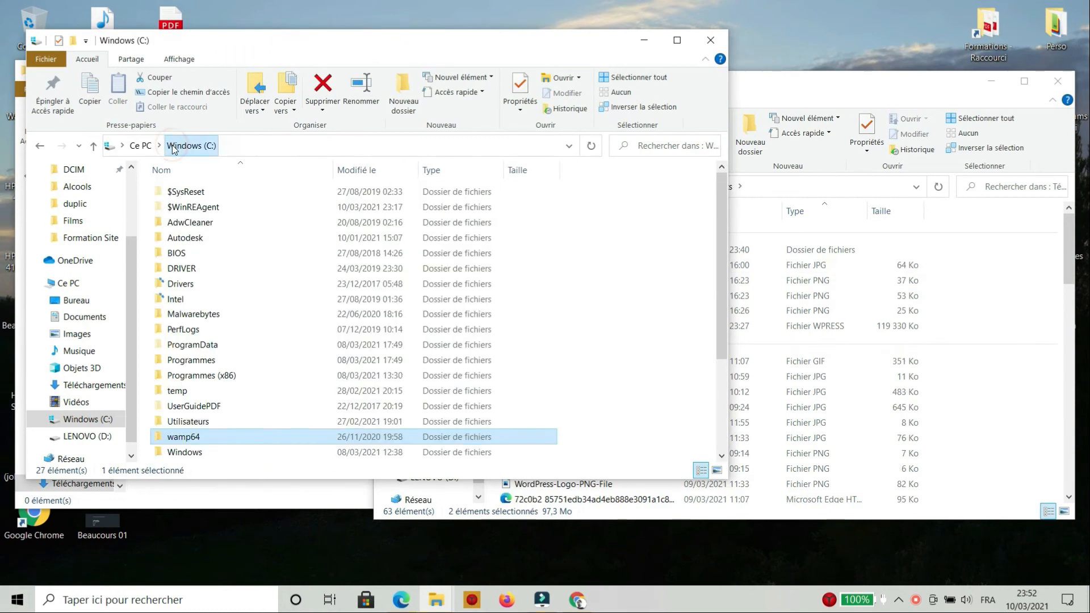
double_click(209, 436)
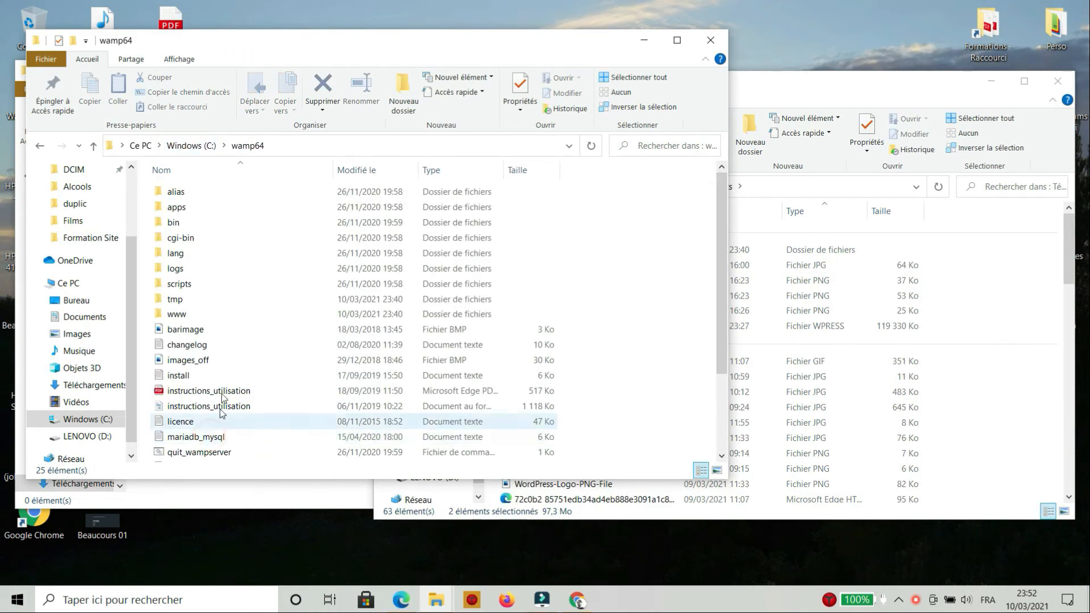
double_click(216, 314)
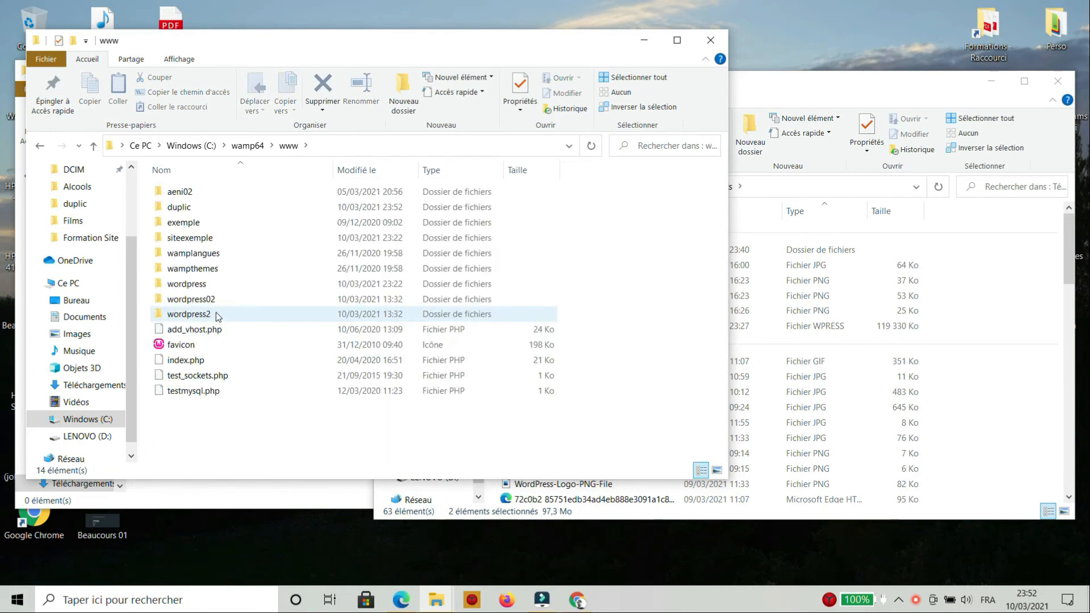
double_click(192, 208)
click(255, 253)
click(210, 283)
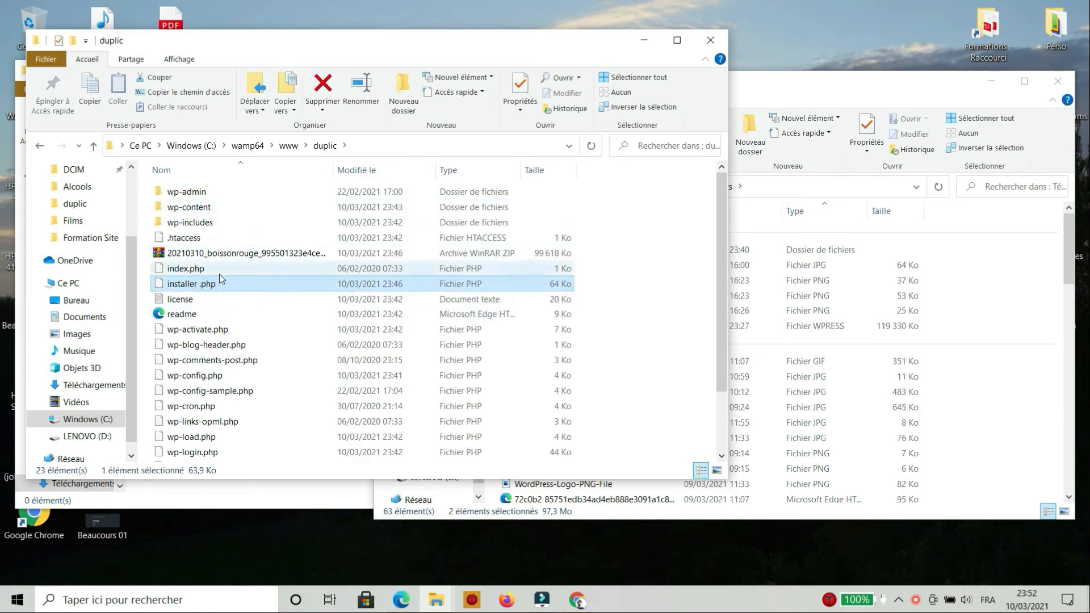
click(213, 269)
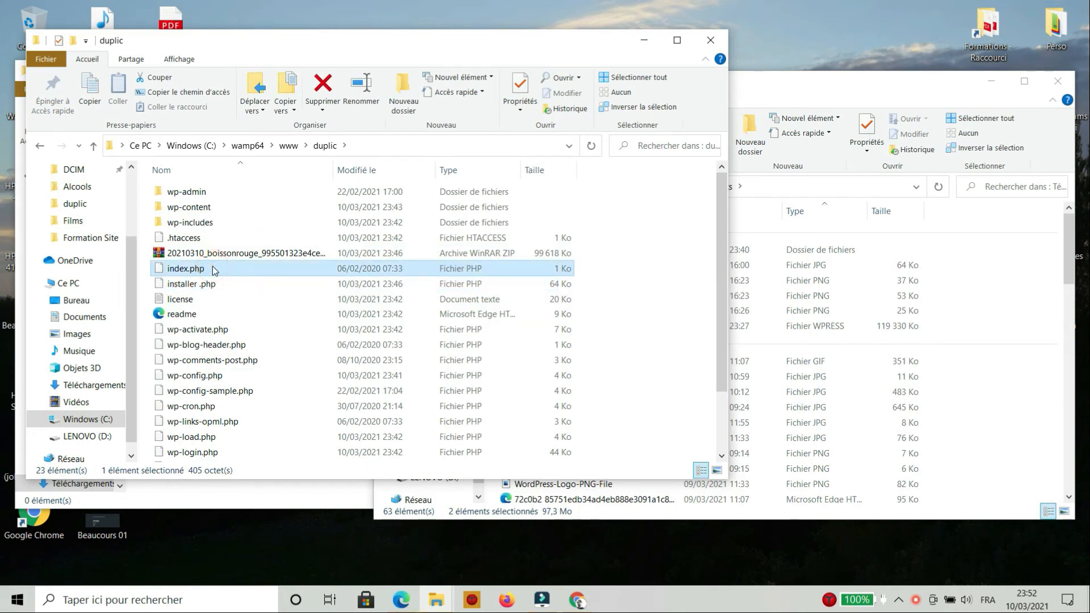
key(Delete)
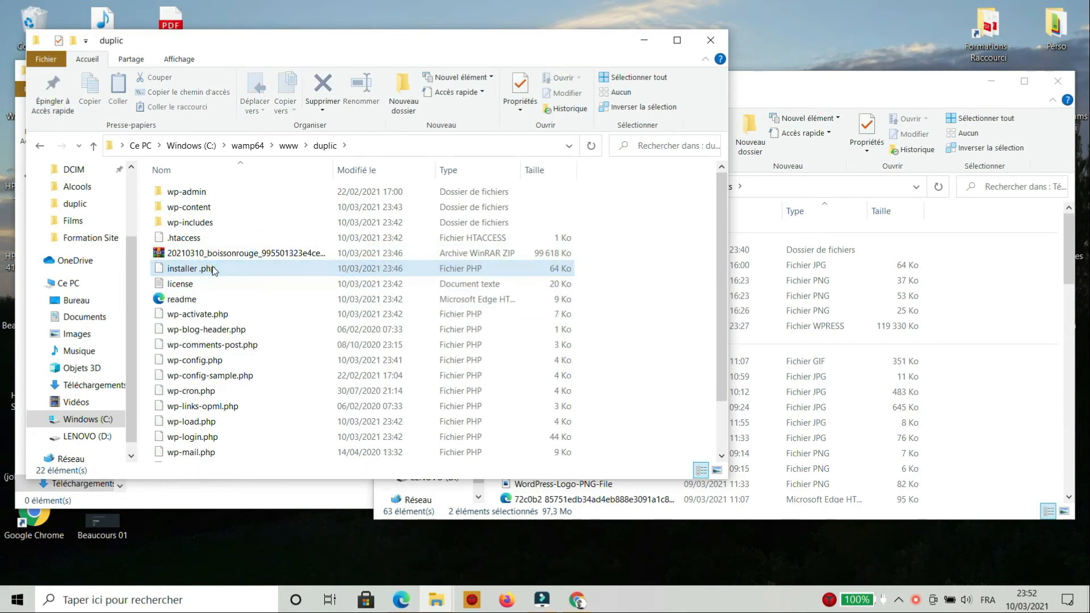
Open localhost/duplic/installer.php in a new Chrome tab, which returns 404 Not Found
double_click(230, 269)
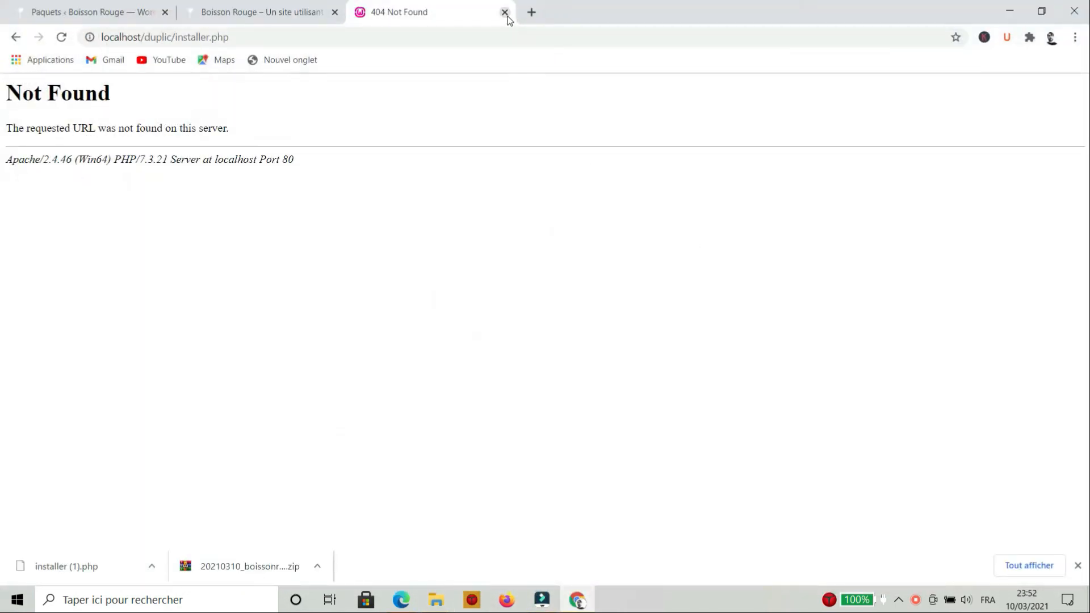
click(505, 12)
click(363, 12)
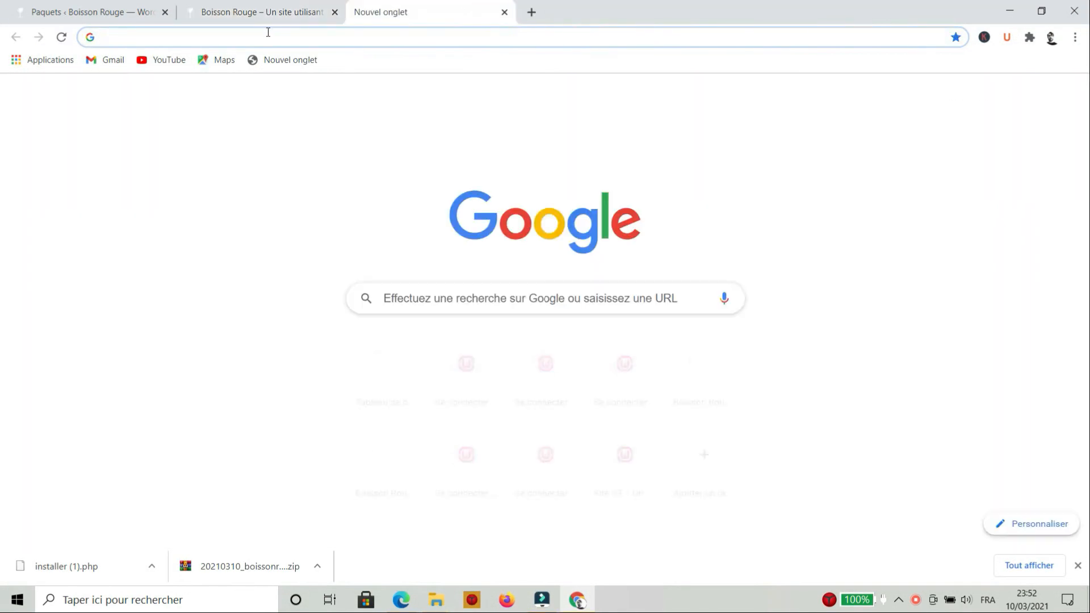
click(268, 32)
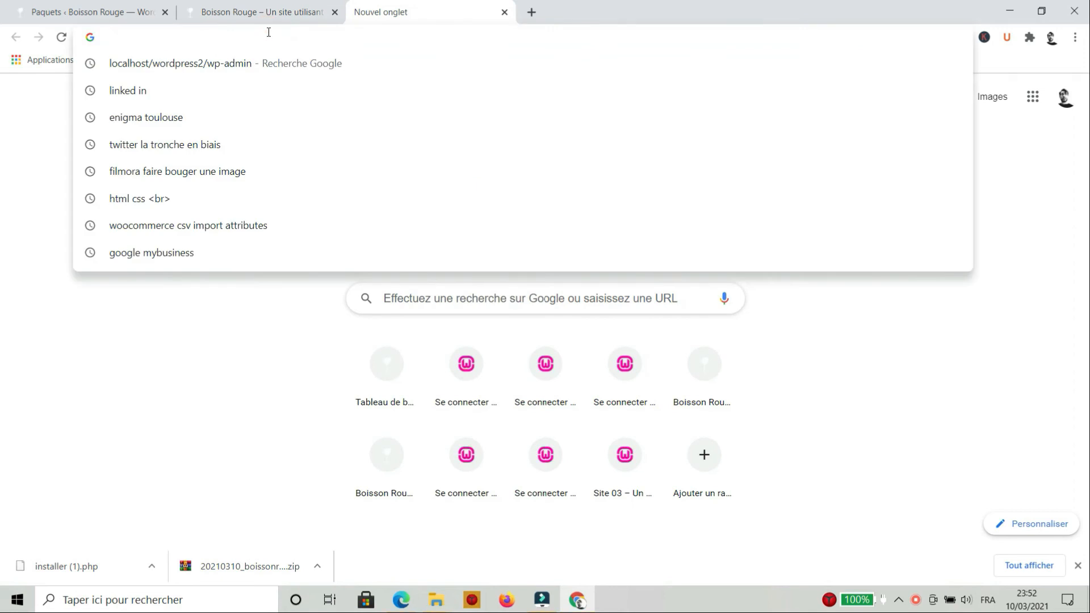
text(localhost/)
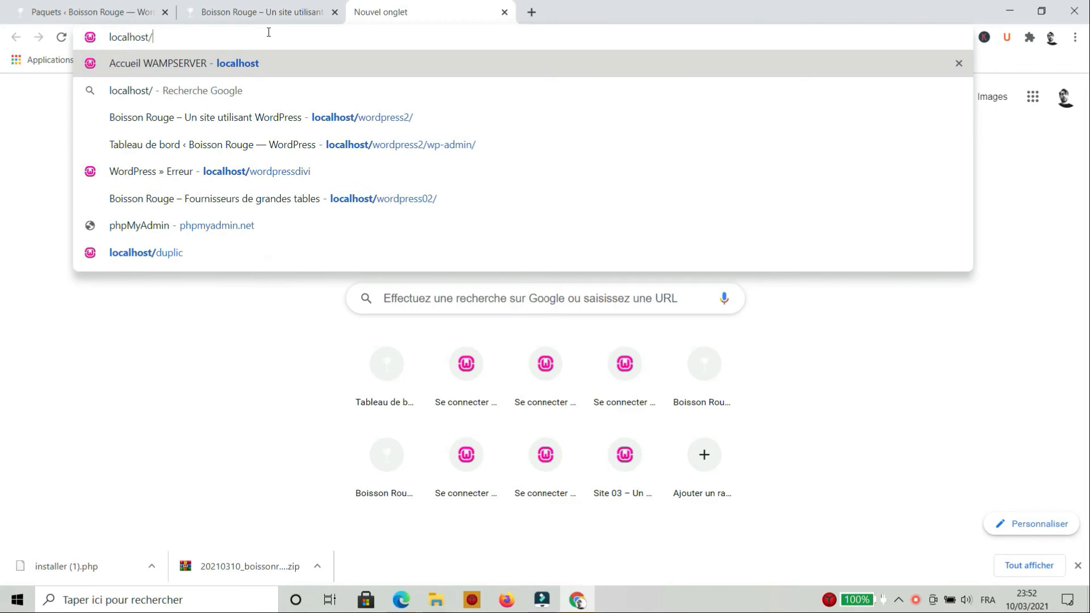
text(duplic/)
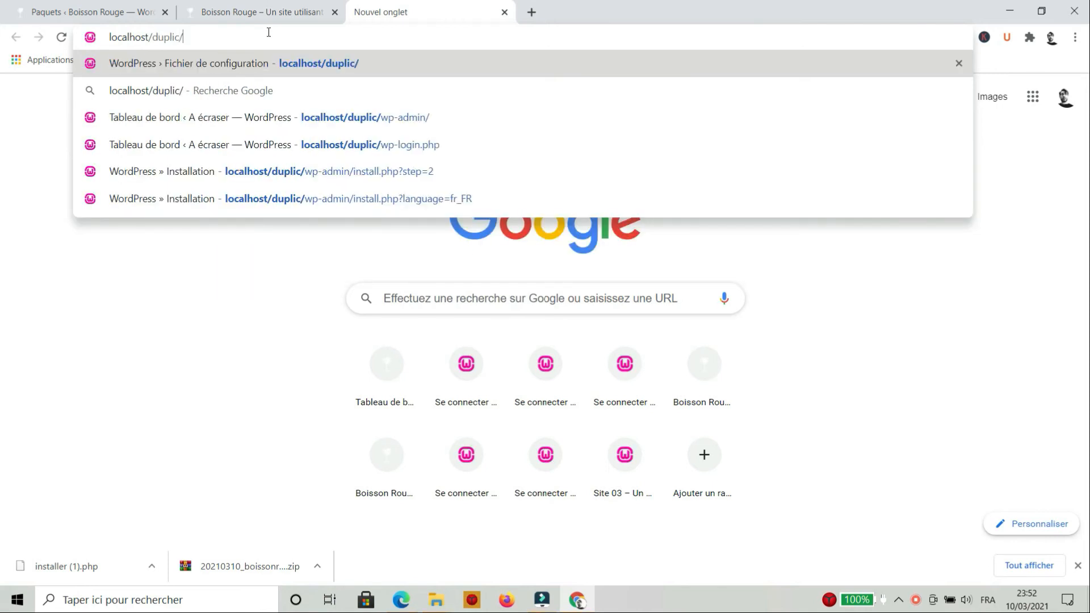
click(436, 600)
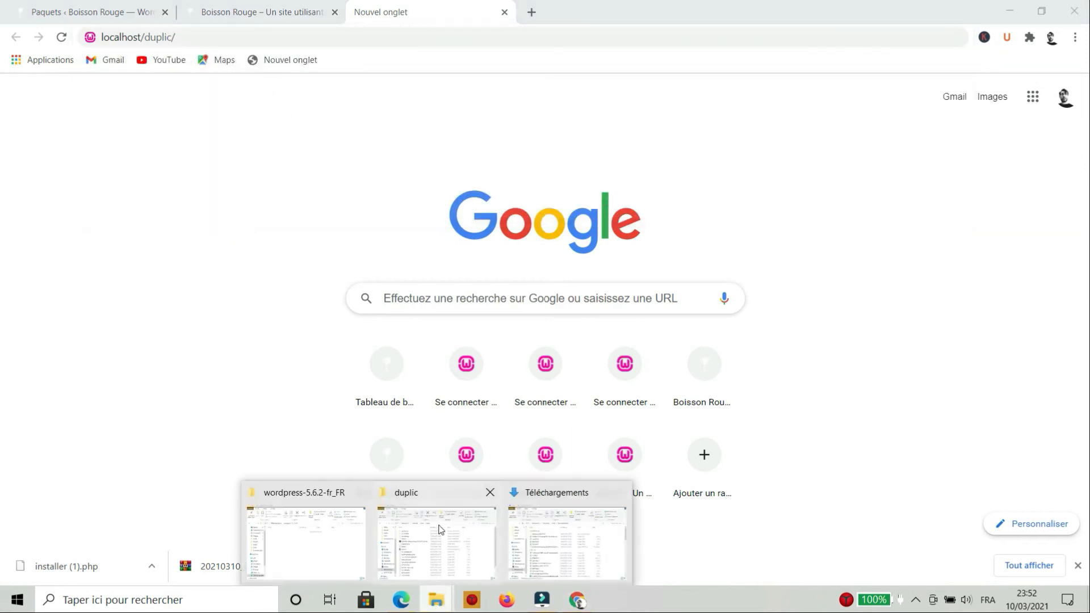
click(453, 497)
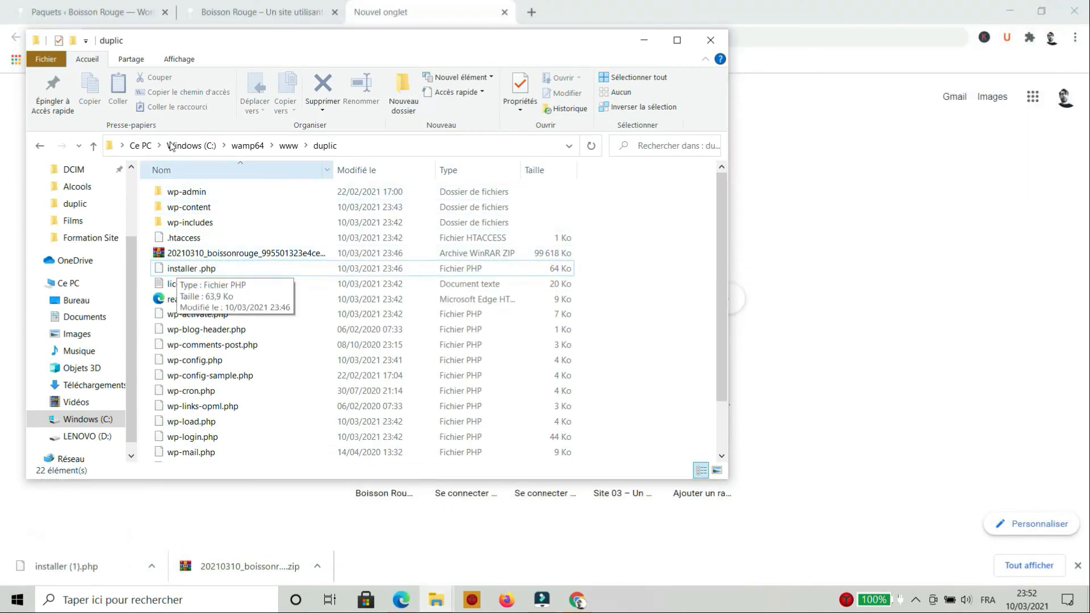
drag(290, 41, 340, 92)
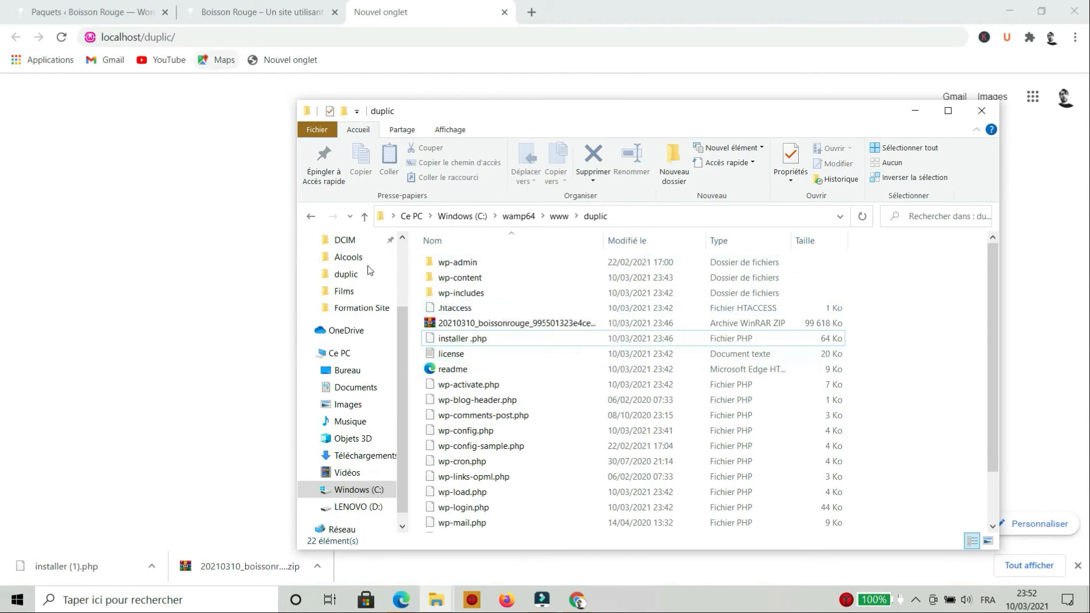
click(225, 50)
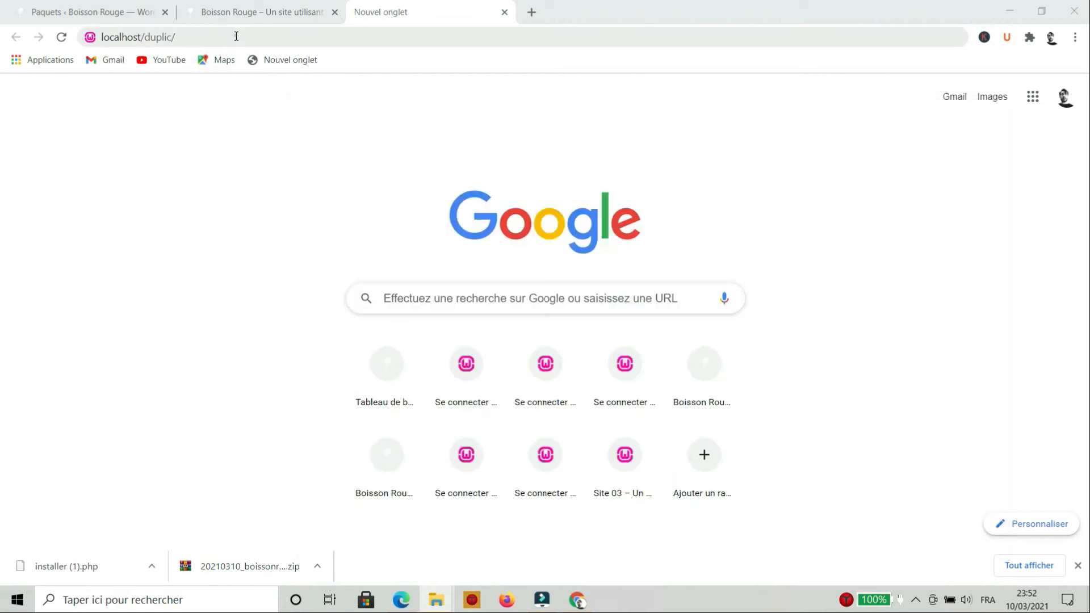
text(insta)
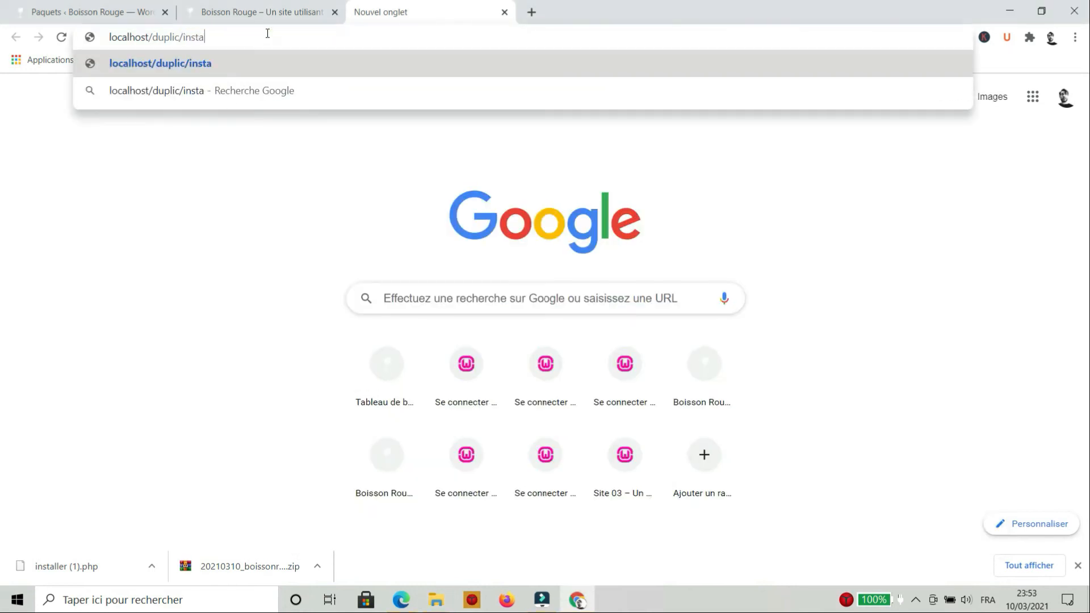
text(ller.php)
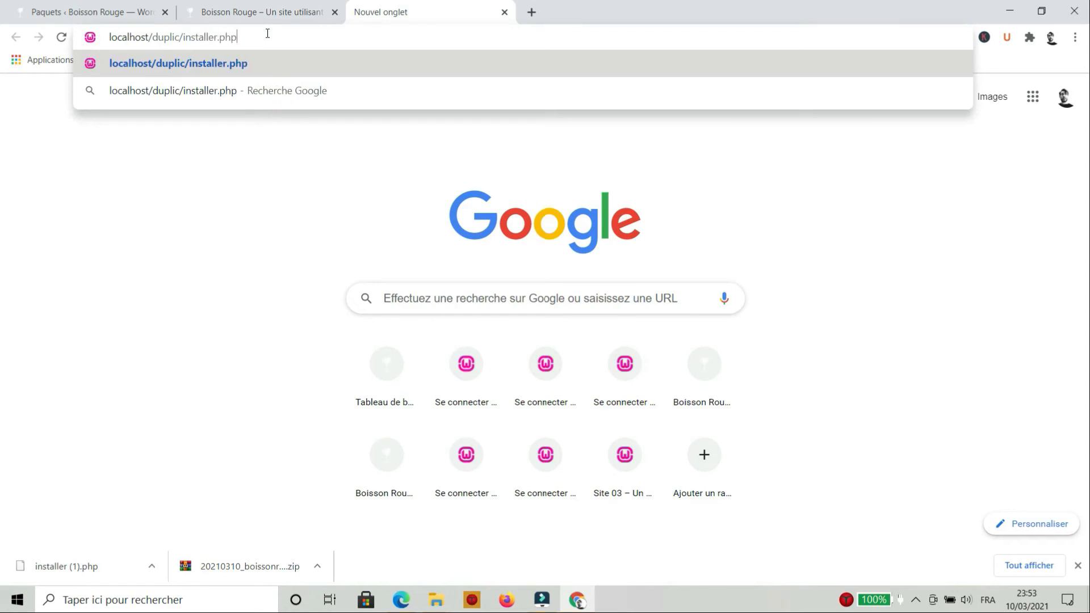
key(Return)
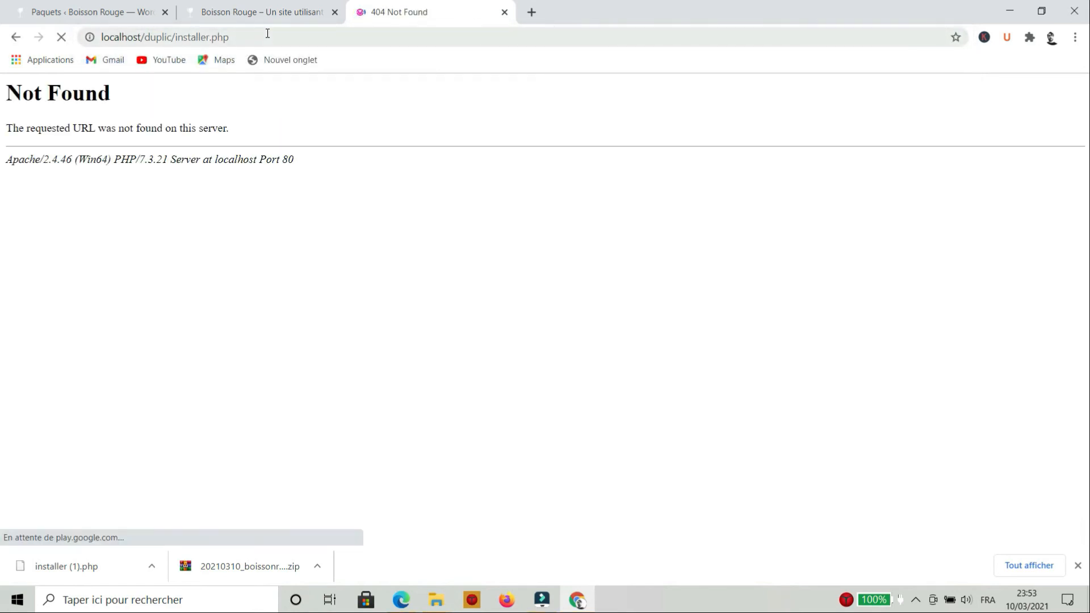
Correct the name of the installer.php file in the duplic folder
click(269, 36)
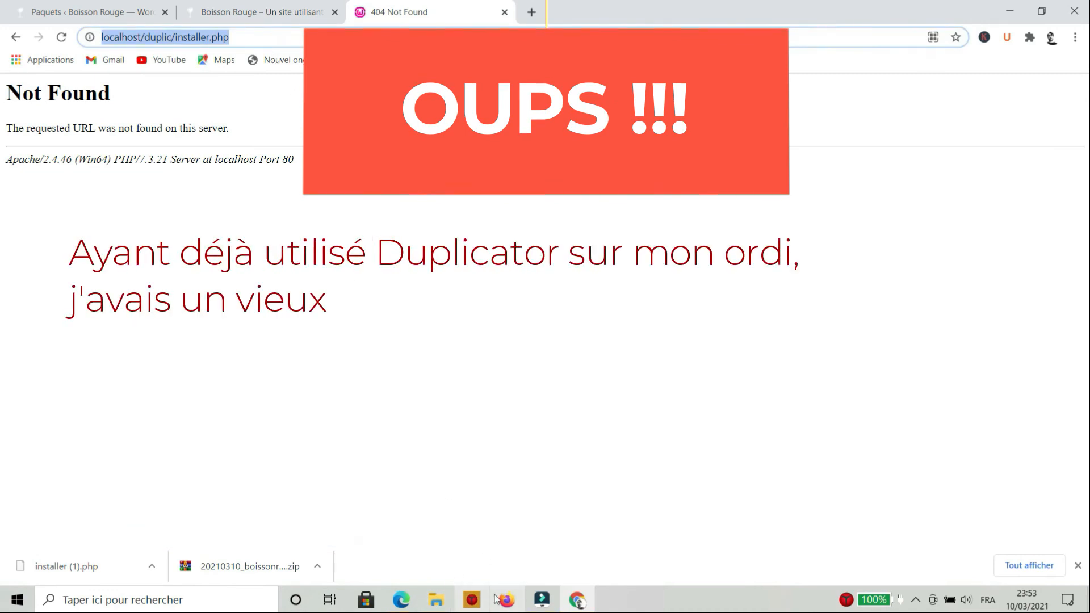
mouse_move(436, 600)
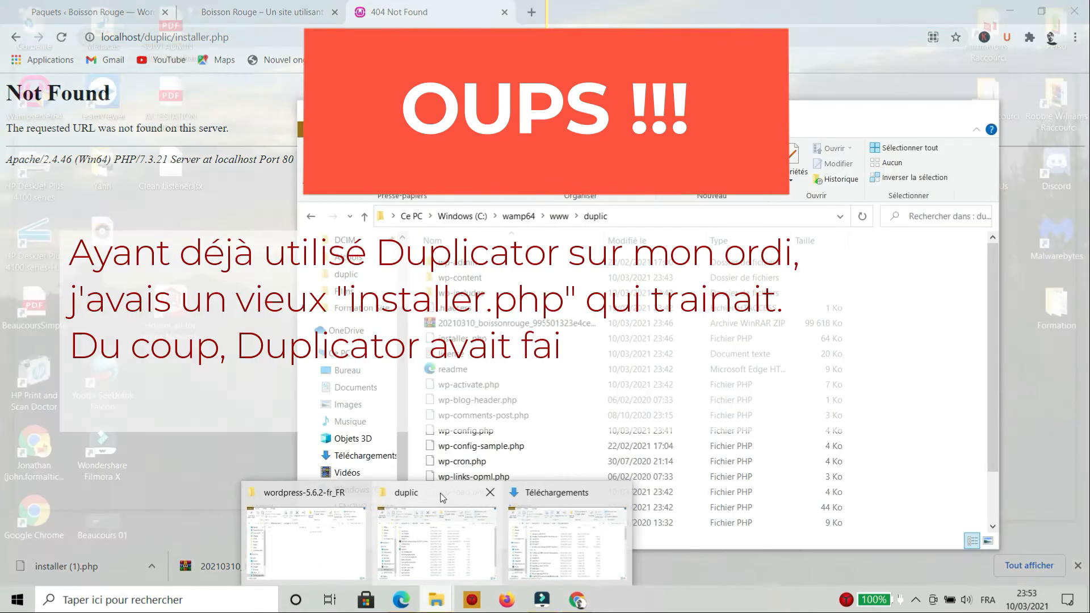
click(442, 498)
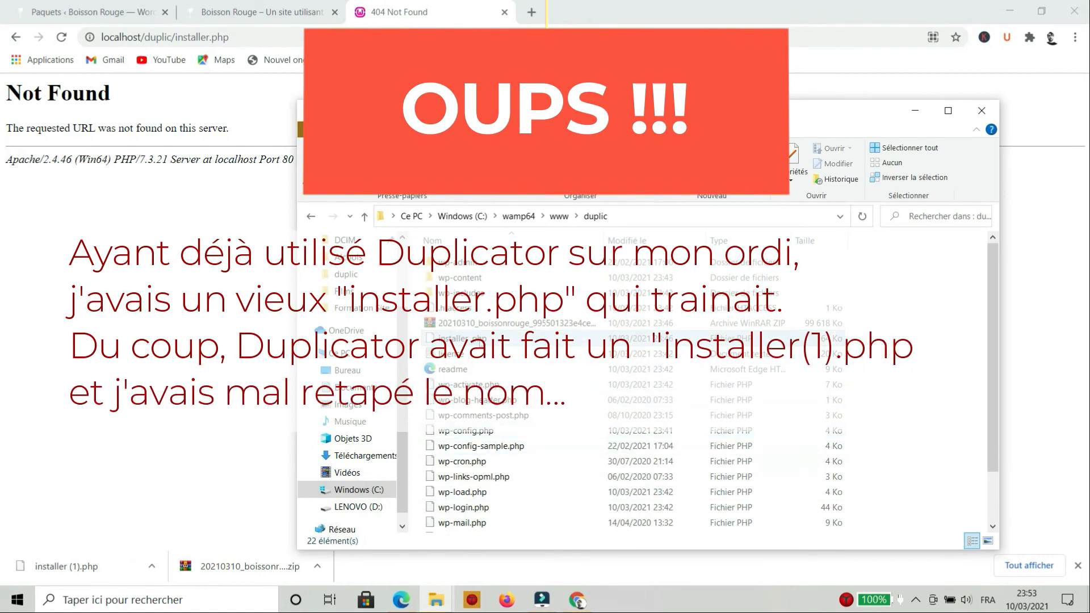
click(559, 339)
key(F2)
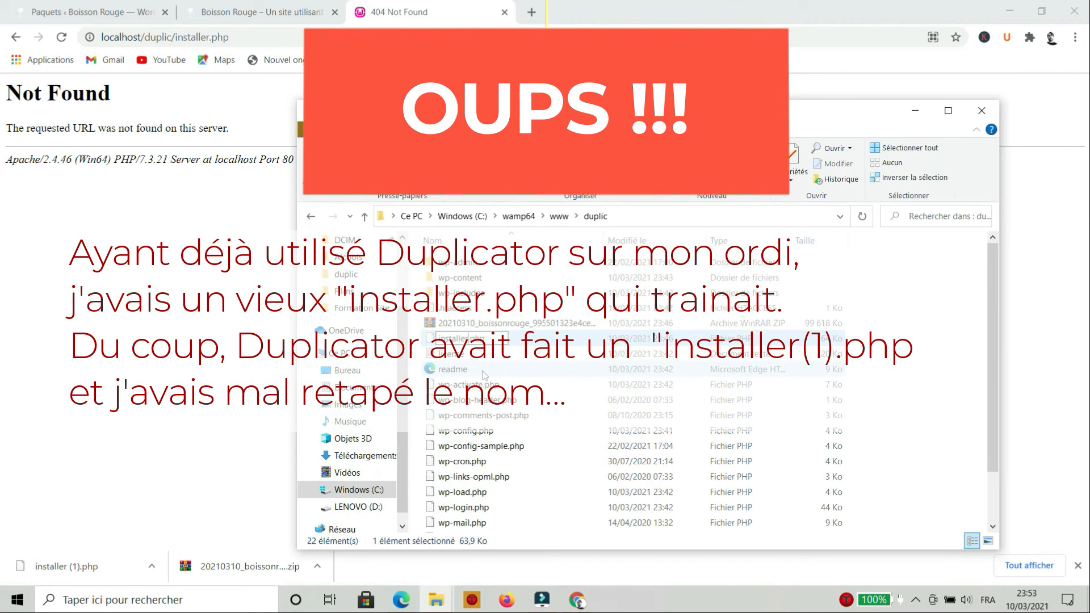
Reload localhost/duplic/installer.php in Chrome so the installer opens at Step 1: Deployment
click(265, 311)
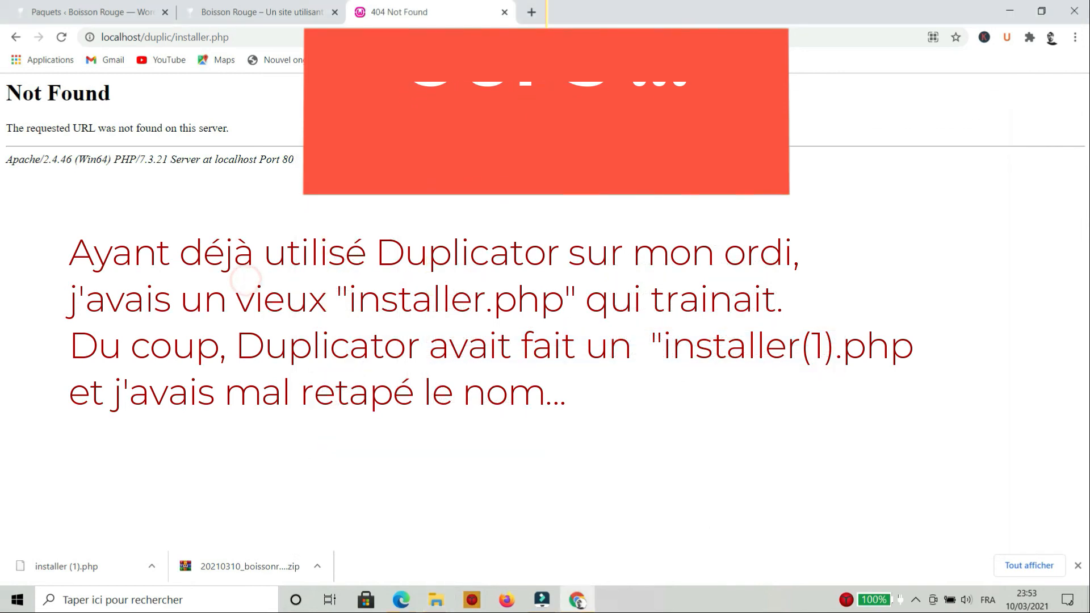
click(275, 35)
key(Return)
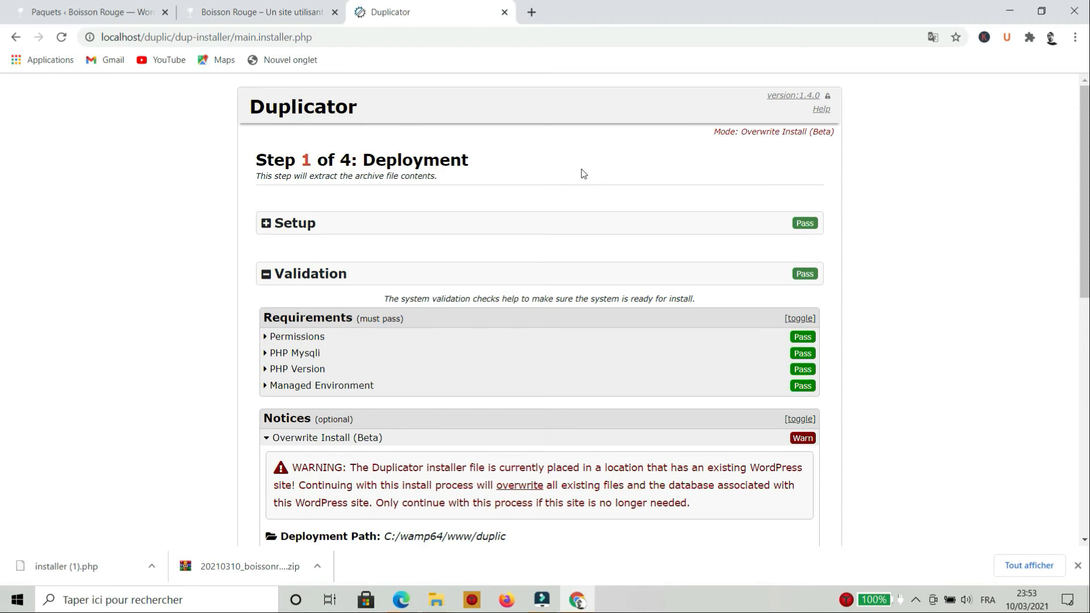
Accept site overwrite mode and the terms & notices, then start extracting the archive
scroll(538, 349, down, 4)
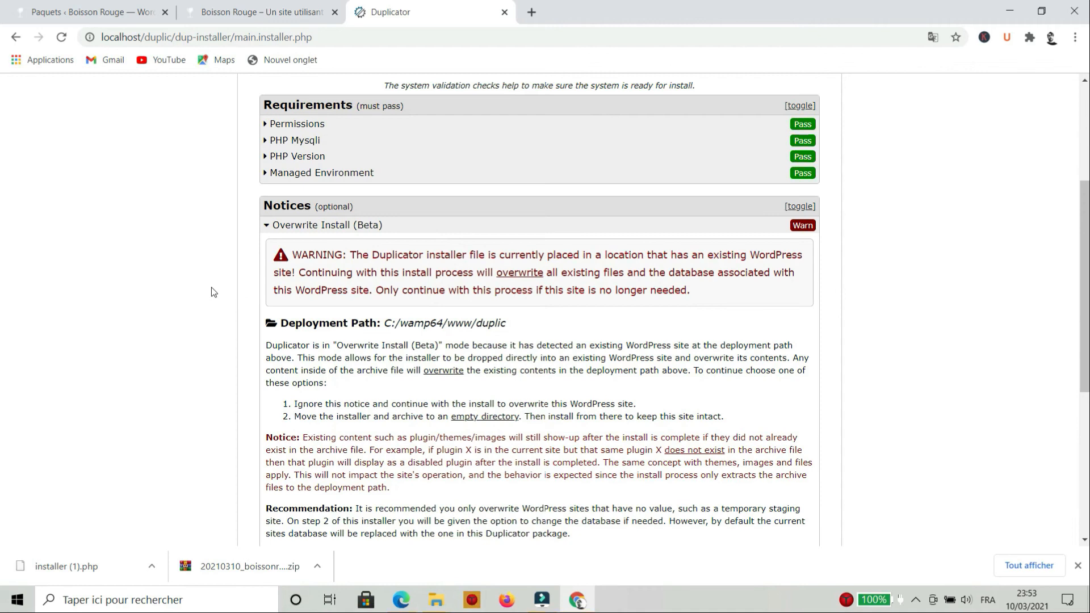
scroll(213, 292, down, 6)
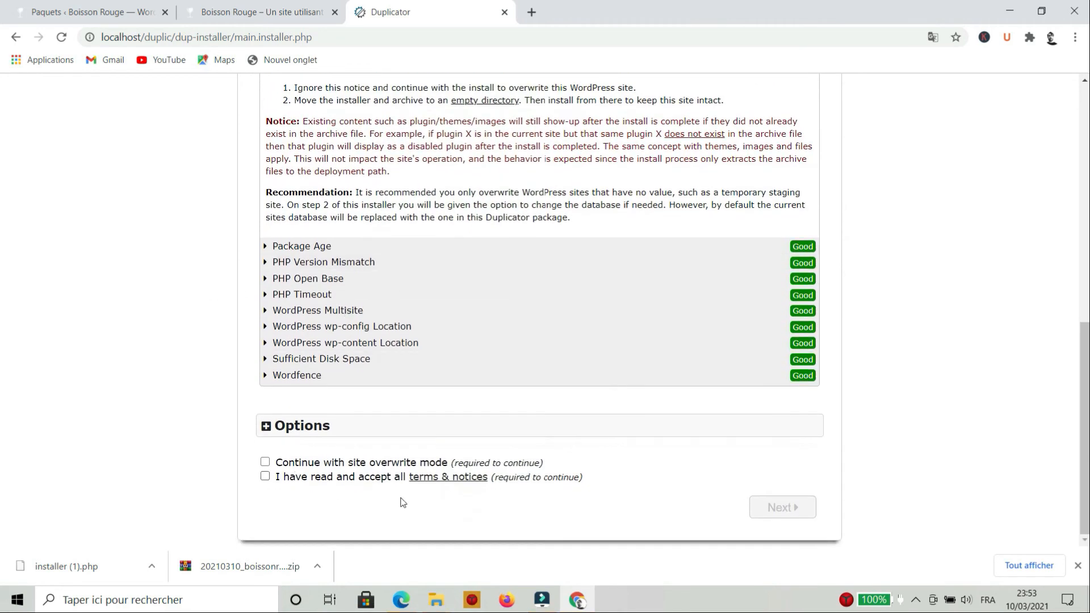
click(361, 463)
click(313, 482)
click(784, 507)
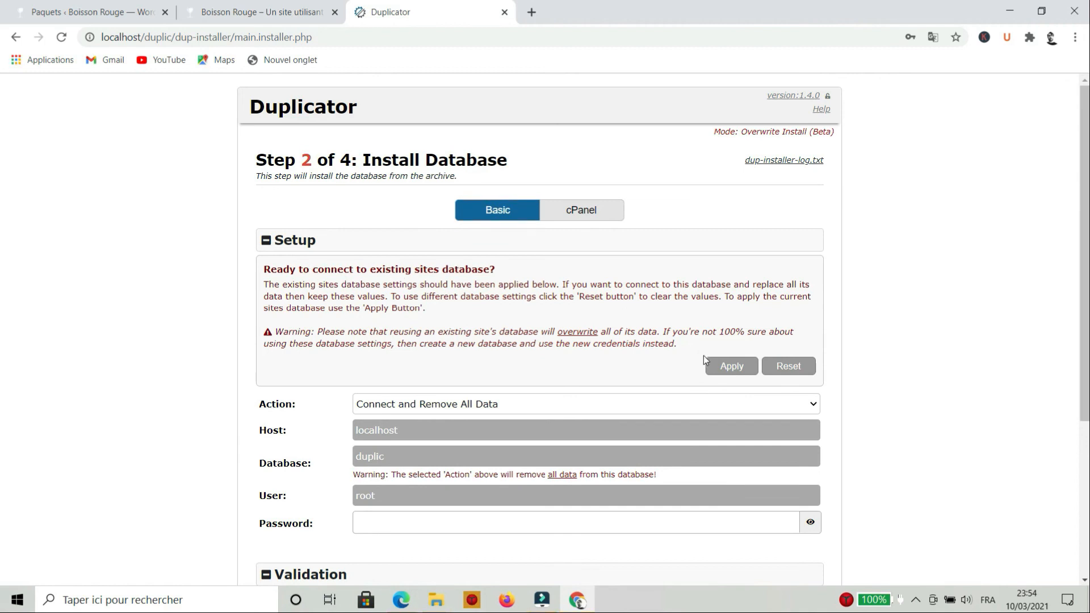
Apply the existing database settings, pass the connection test, and confirm installing into duplic
click(731, 367)
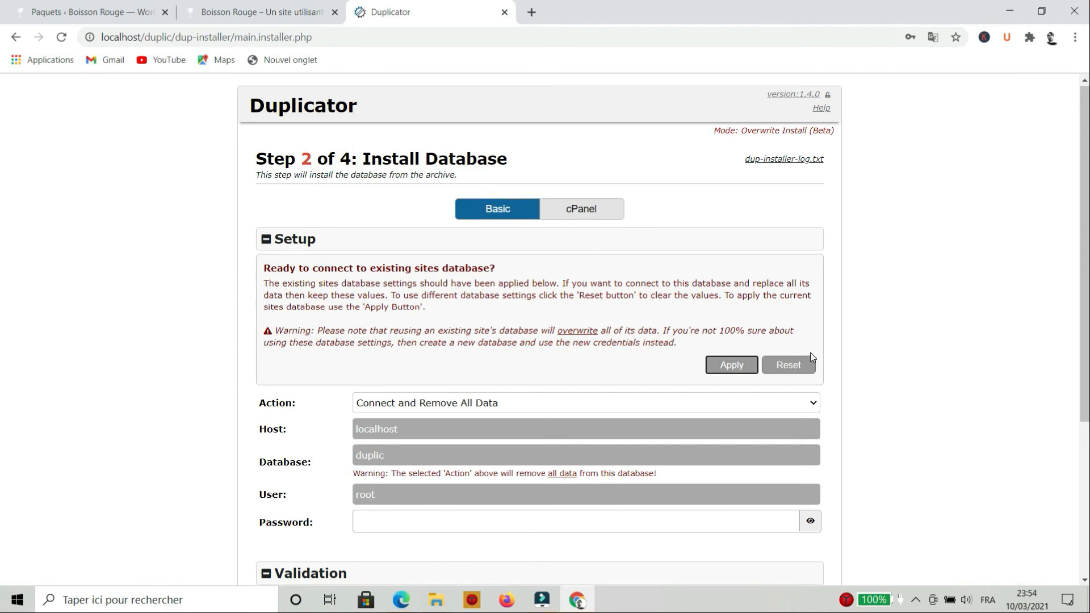
scroll(810, 353, down, 4)
click(682, 548)
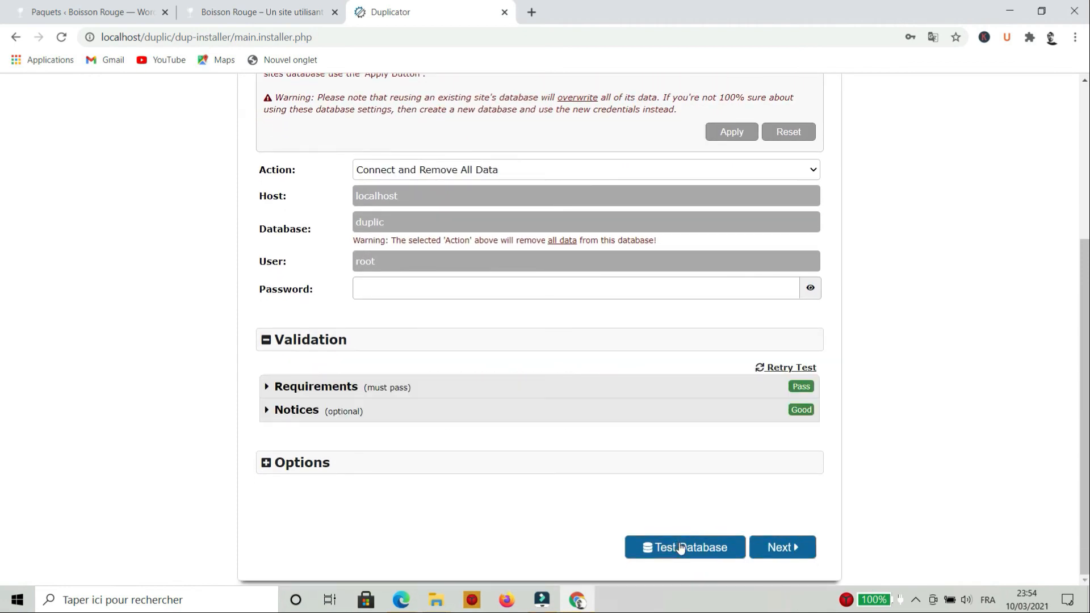
click(785, 548)
click(649, 376)
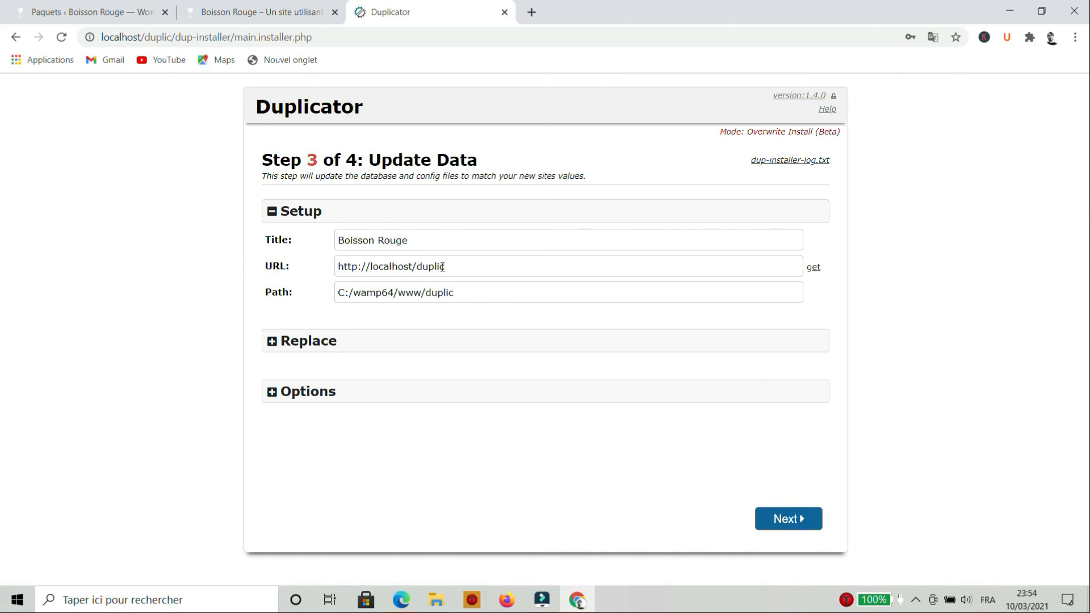
Run the Step 3 data update and go to the Admin Login from Step 4
click(800, 520)
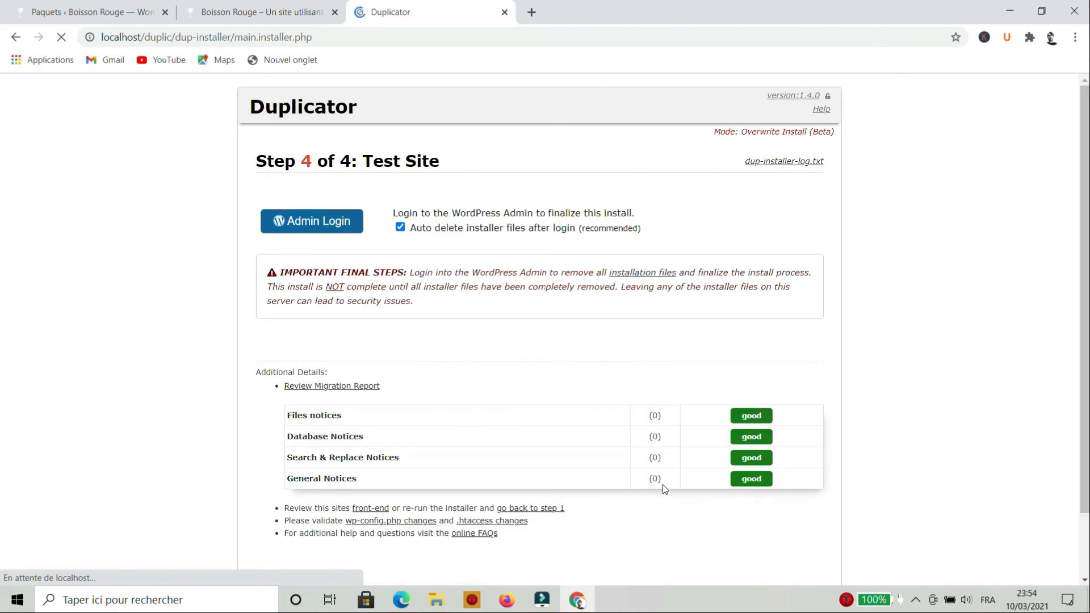
scroll(604, 441, down, 2)
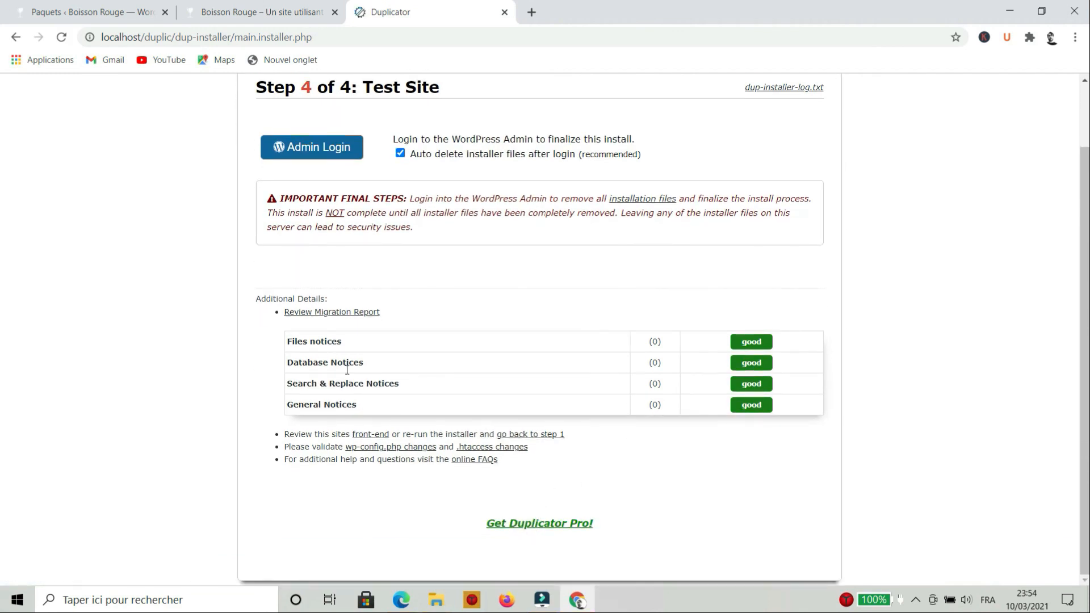
scroll(347, 369, up, 2)
click(313, 220)
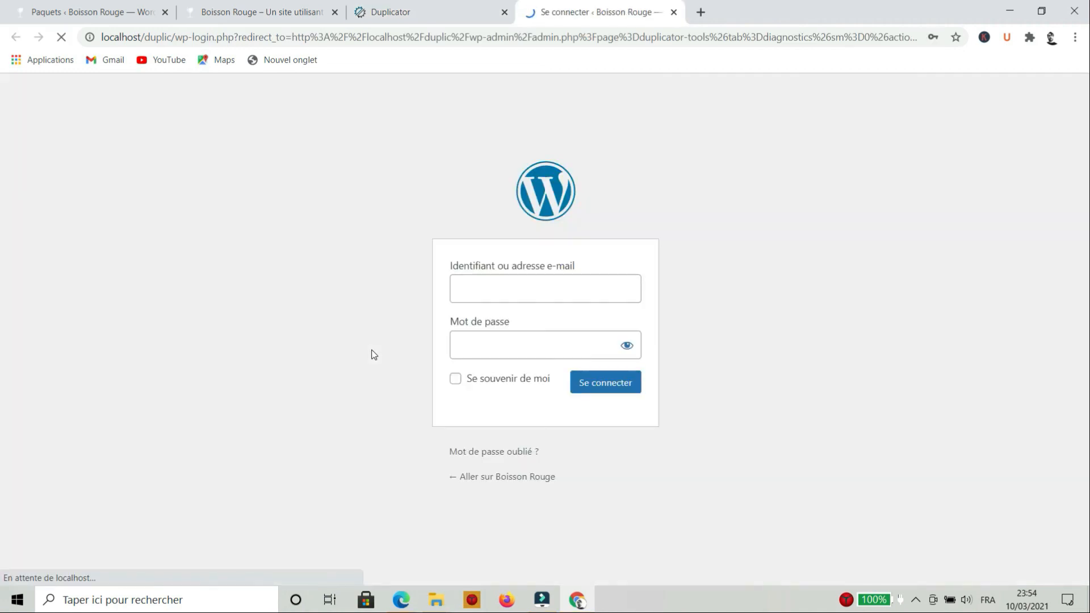
Log in to the migrated site's WordPress admin with the admin credentials
click(516, 285)
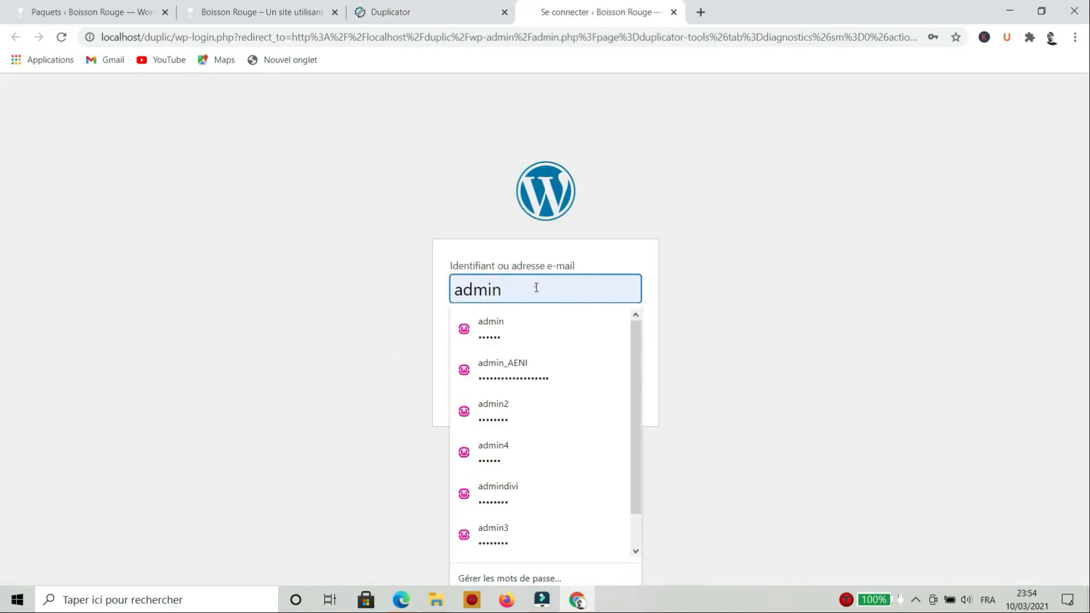
click(784, 336)
click(627, 388)
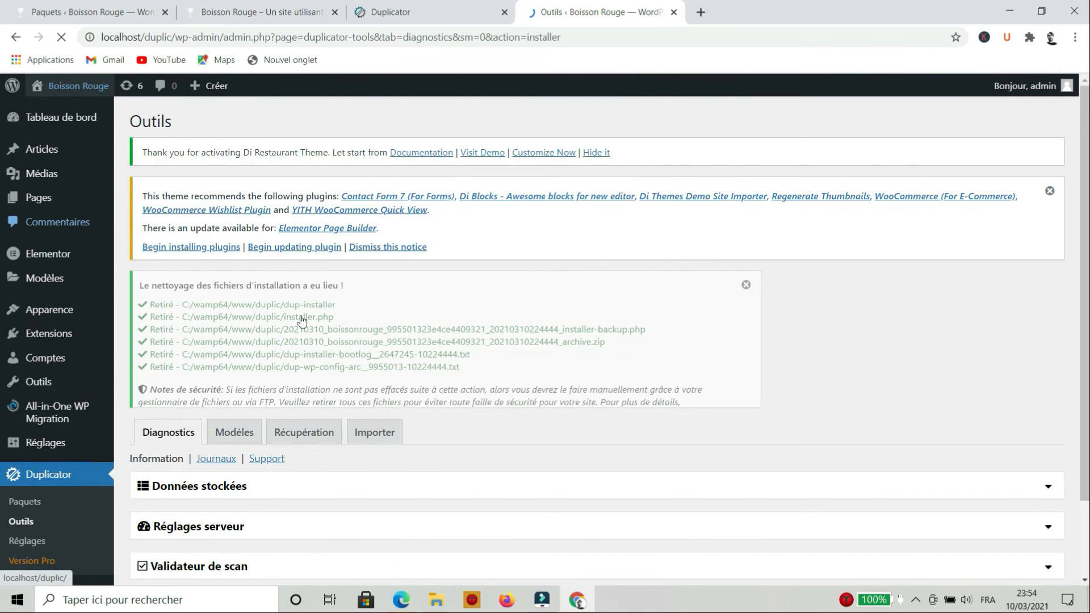
Open the migrated site's localhost/duplic front page in a new tab and scroll through it
scroll(428, 441, down, 3)
scroll(428, 441, up, 3)
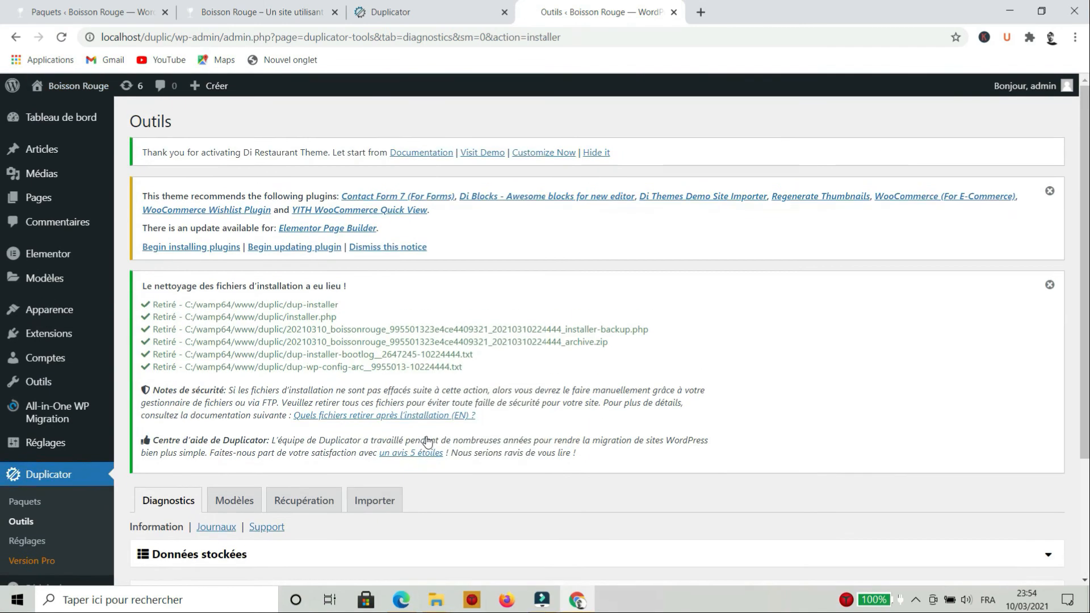
mouse_move(64, 88)
middle_click(63, 112)
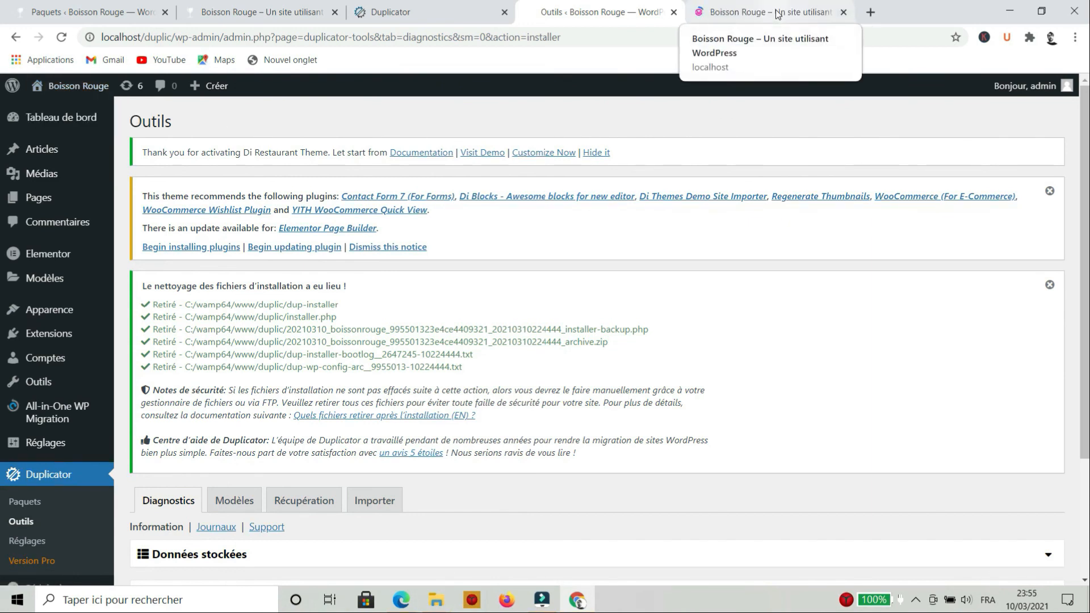
click(777, 14)
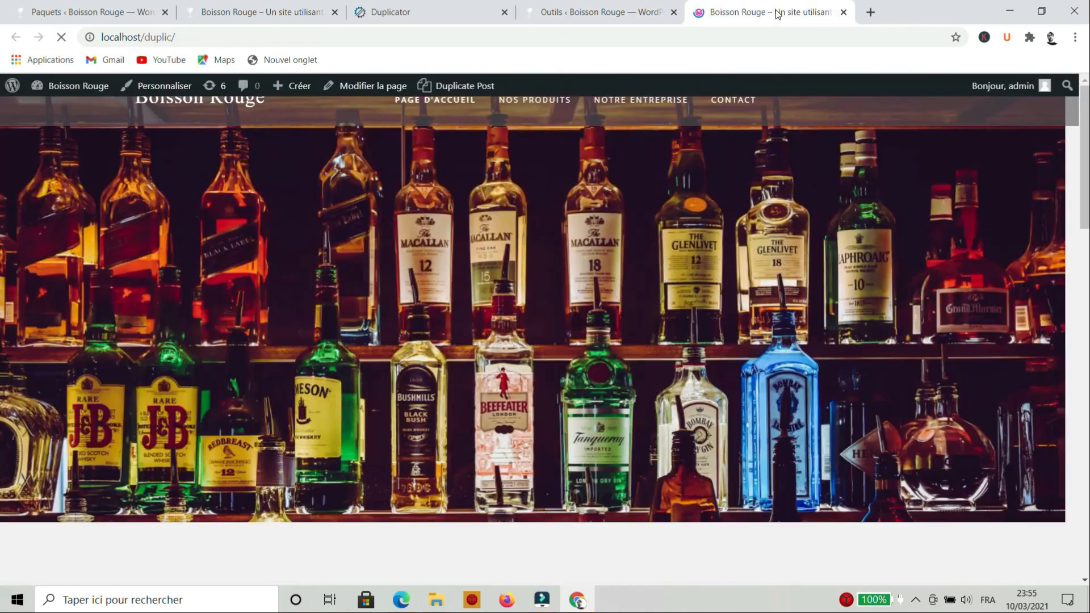
scroll(508, 197, down, 7)
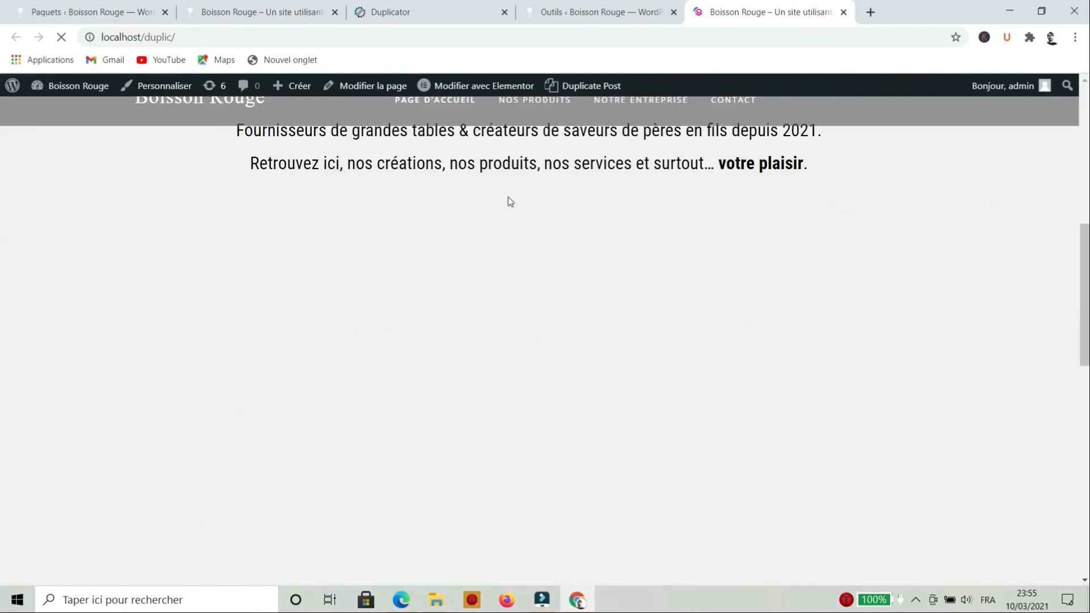
scroll(509, 196, up, 8)
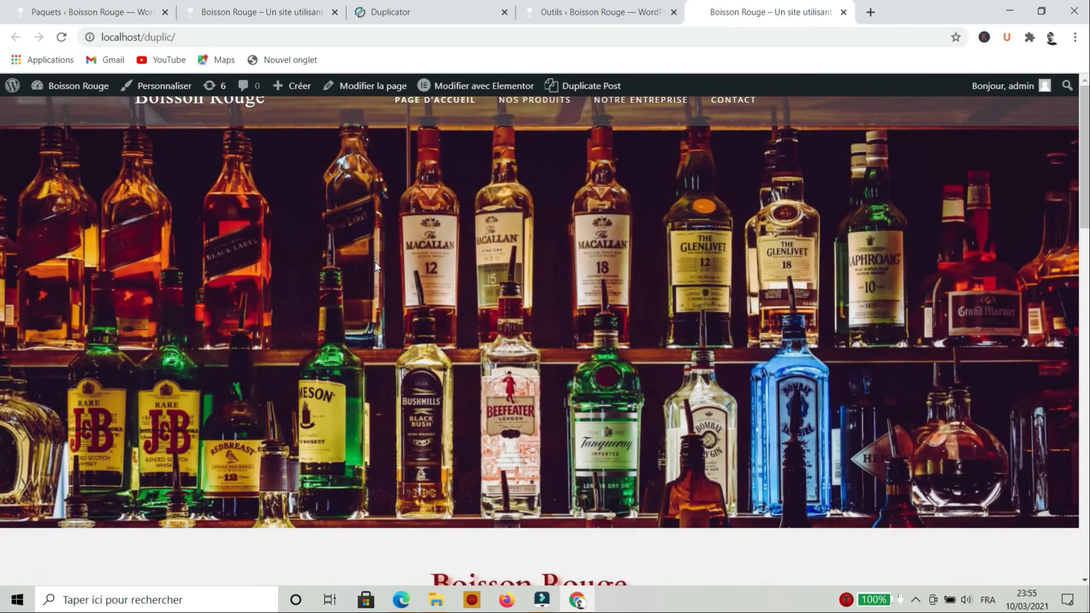
scroll(374, 261, down, 3)
Open the original localhost/wordpress front page and compare it with the duplic tab
click(105, 12)
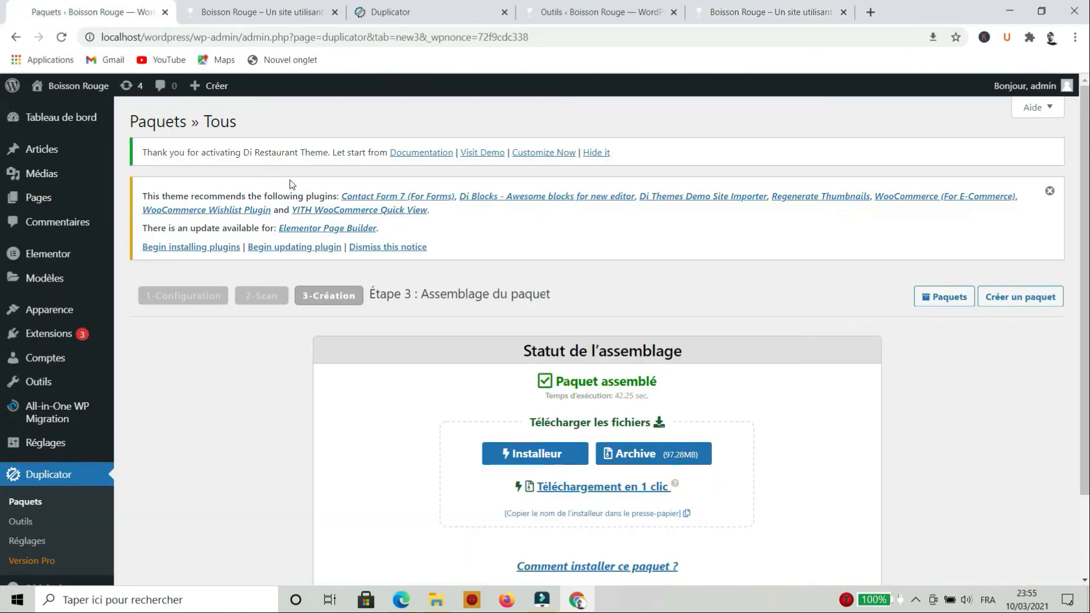
click(66, 85)
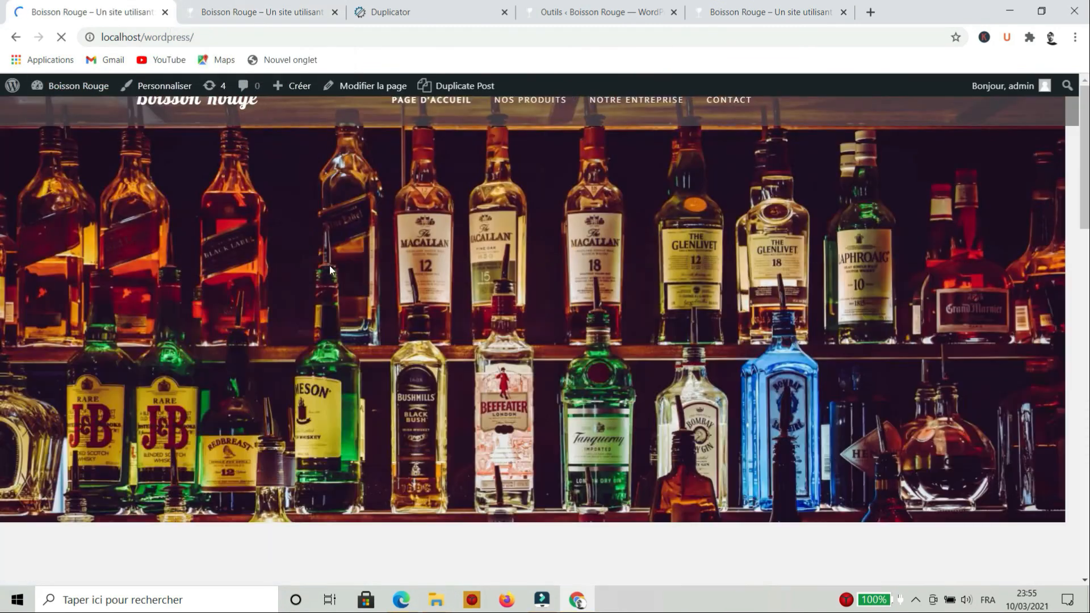
click(209, 38)
click(773, 12)
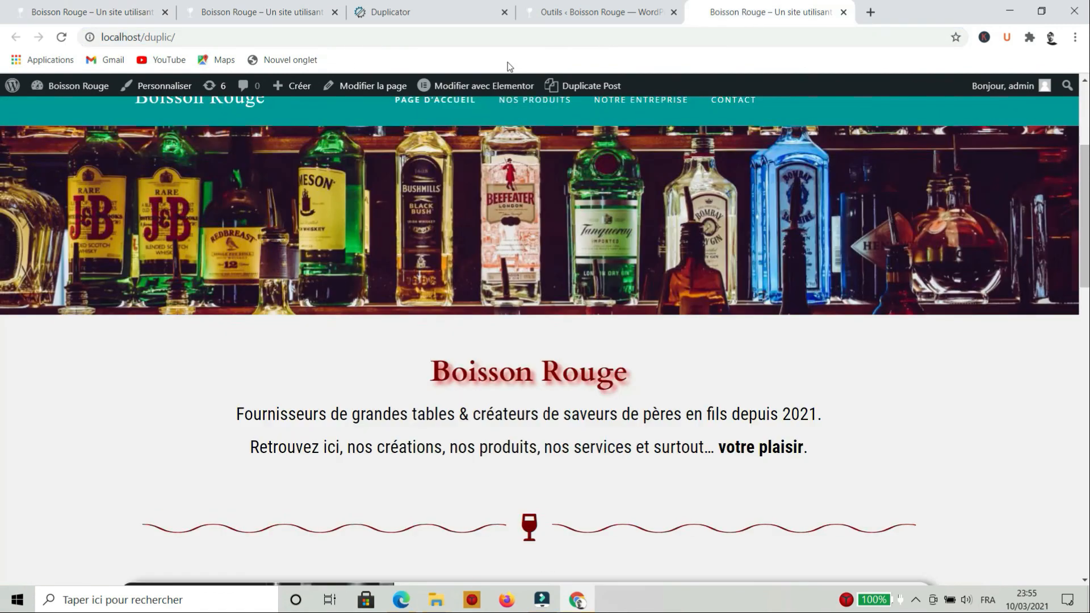
click(219, 35)
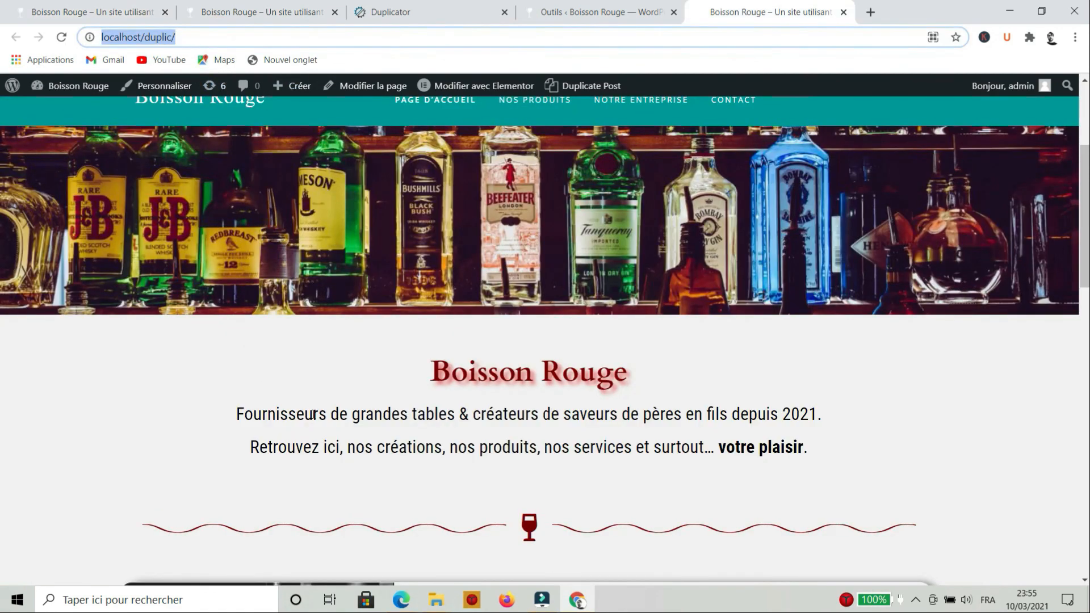